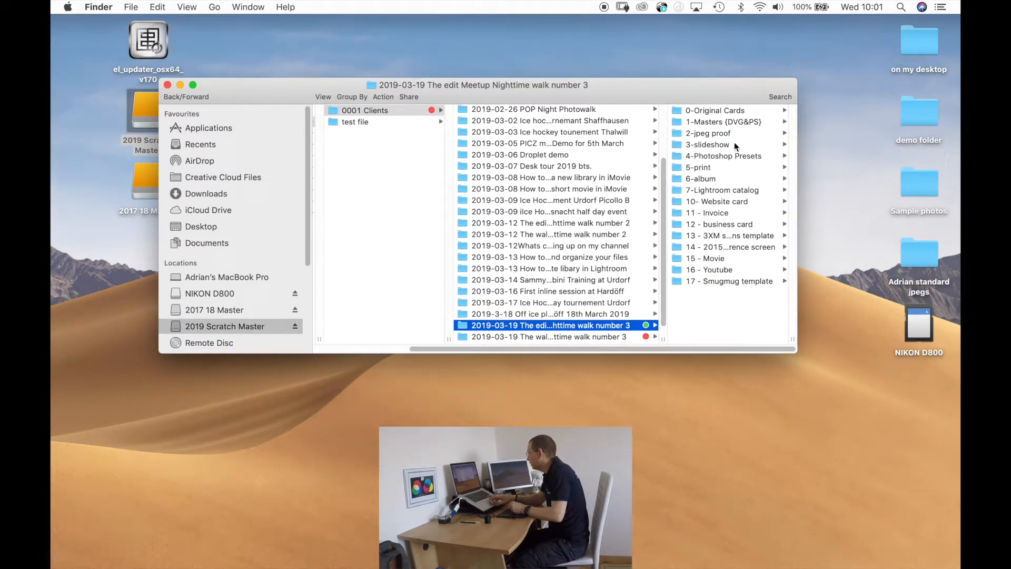
Step: In the 7-Lightroom catalog folder, copy the name of the 2019-03-19 .lrcat file and open that catalog in Lightroom
{"action": "left_click", "coordinate": [715, 189]}
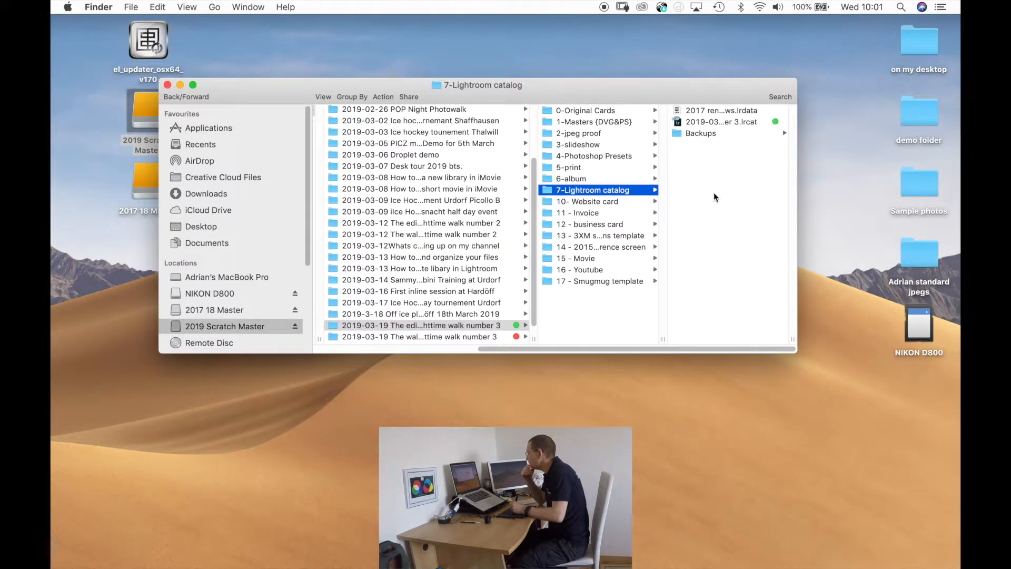
{"action": "left_click", "coordinate": [699, 121]}
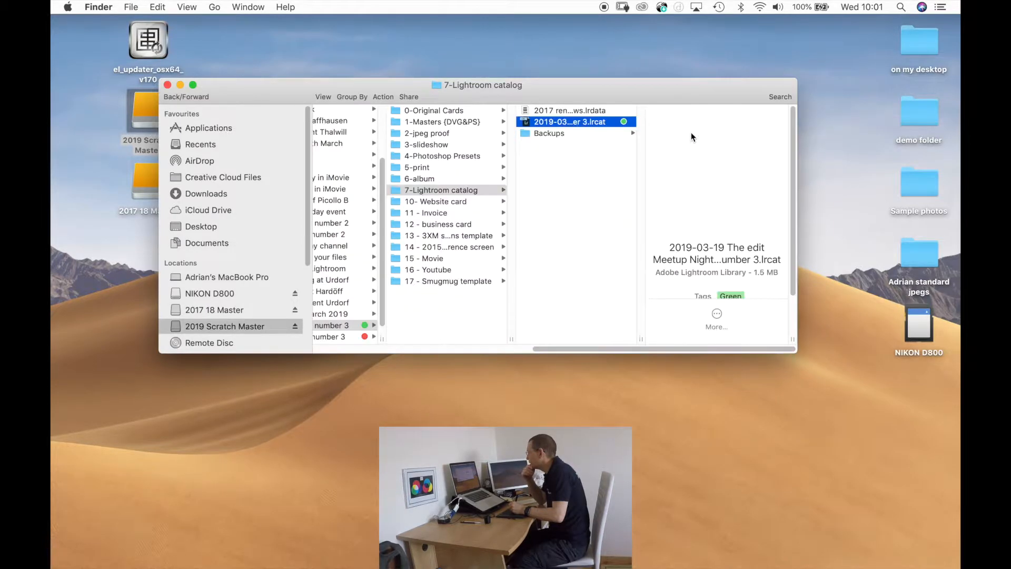
{"action": "left_click", "coordinate": [554, 128]}
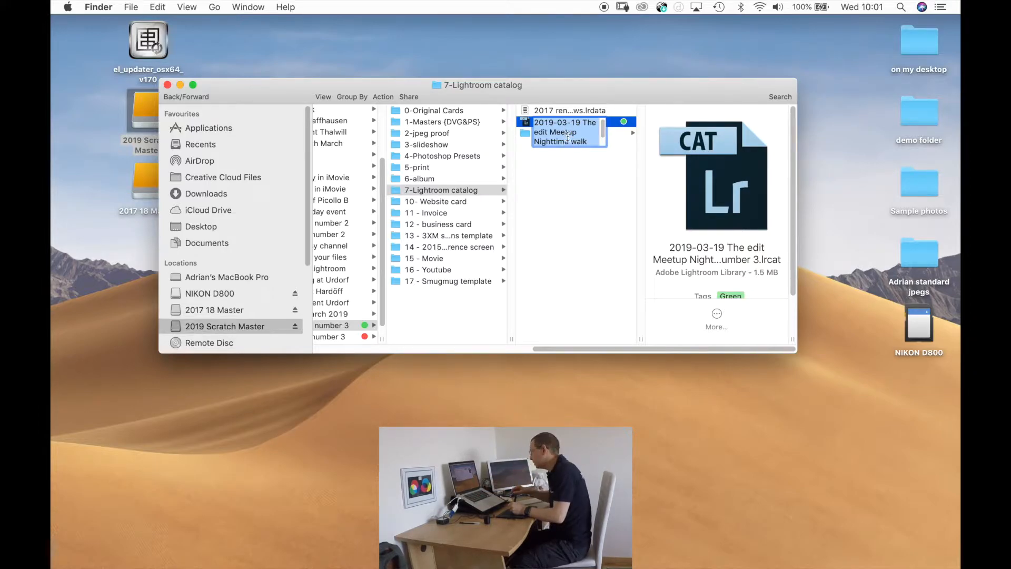
{"action": "left_click", "coordinate": [557, 143]}
{"action": "left_click", "coordinate": [558, 122]}
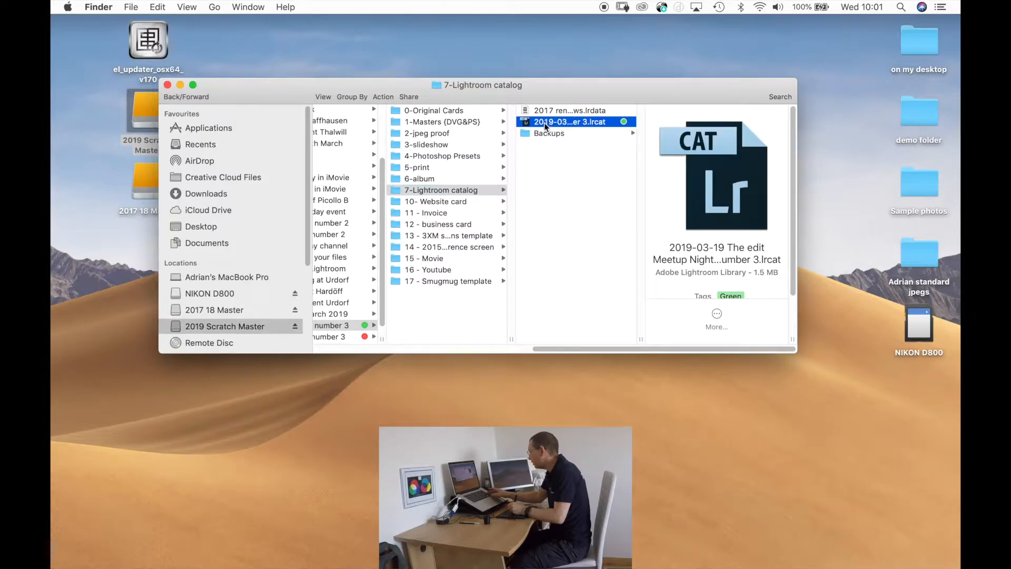
{"action": "double_click", "coordinate": [568, 122]}
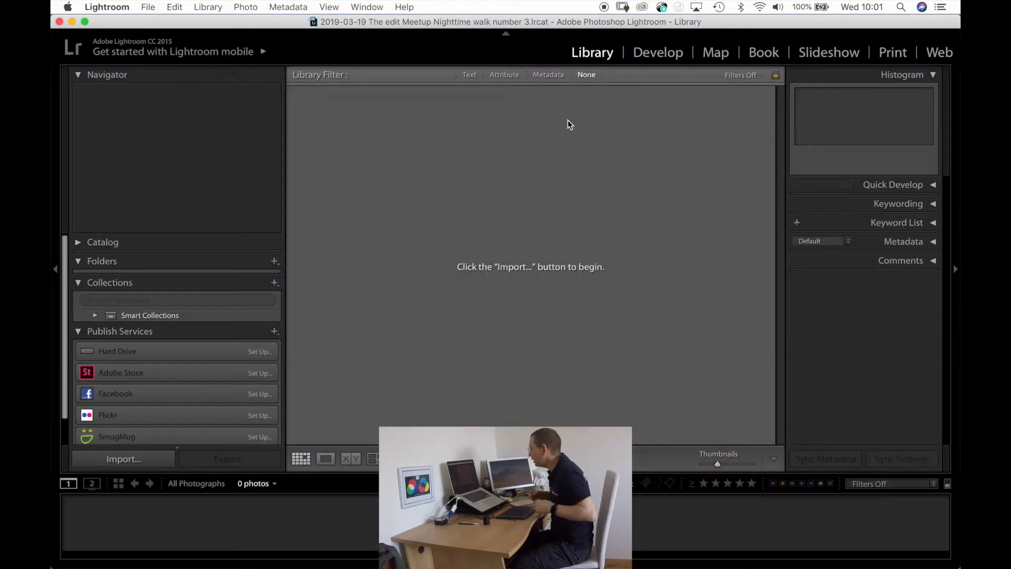
Step: Arrange Finder over Lightroom, send all NEF files from 0-Original Cards to Lightroom's import, and minimise the Finder window
{"action": "left_click", "coordinate": [461, 24]}
{"action": "left_click_drag", "start_coordinate": [461, 24], "coordinate": [480, 201]}
{"action": "left_click_drag", "start_coordinate": [478, 95], "coordinate": [481, 75]}
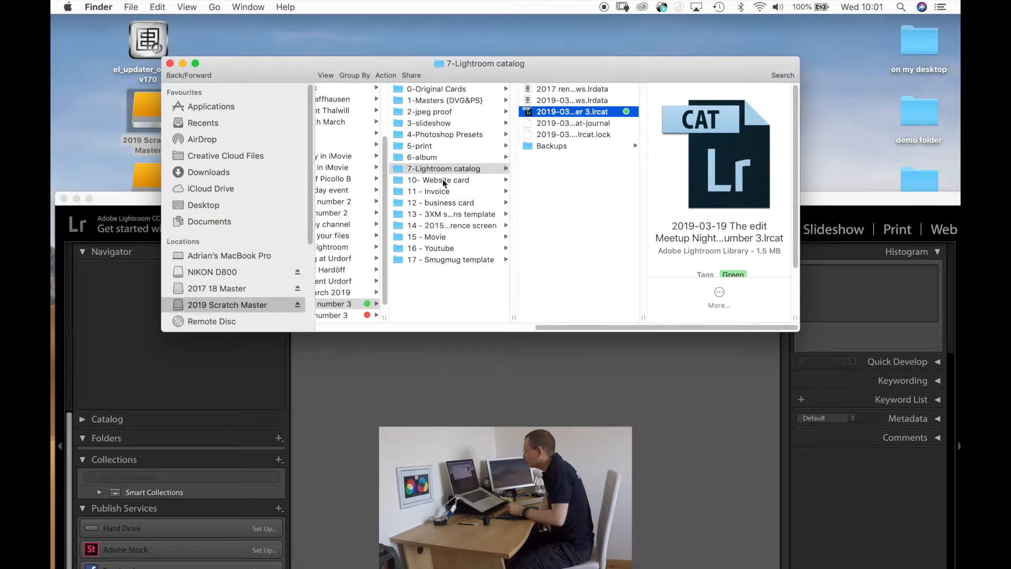
{"action": "left_click", "coordinate": [437, 91]}
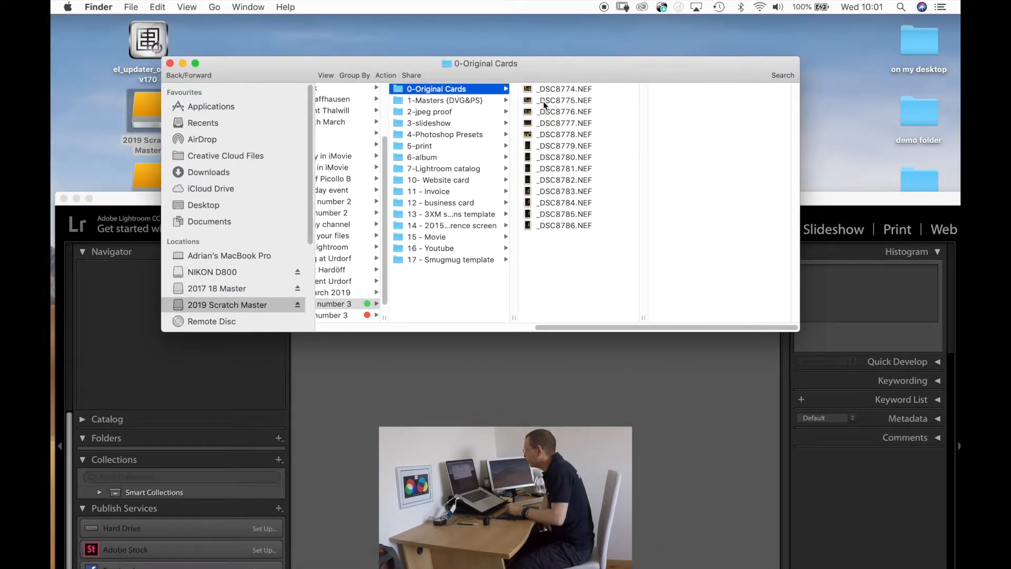
{"action": "left_click", "coordinate": [541, 123]}
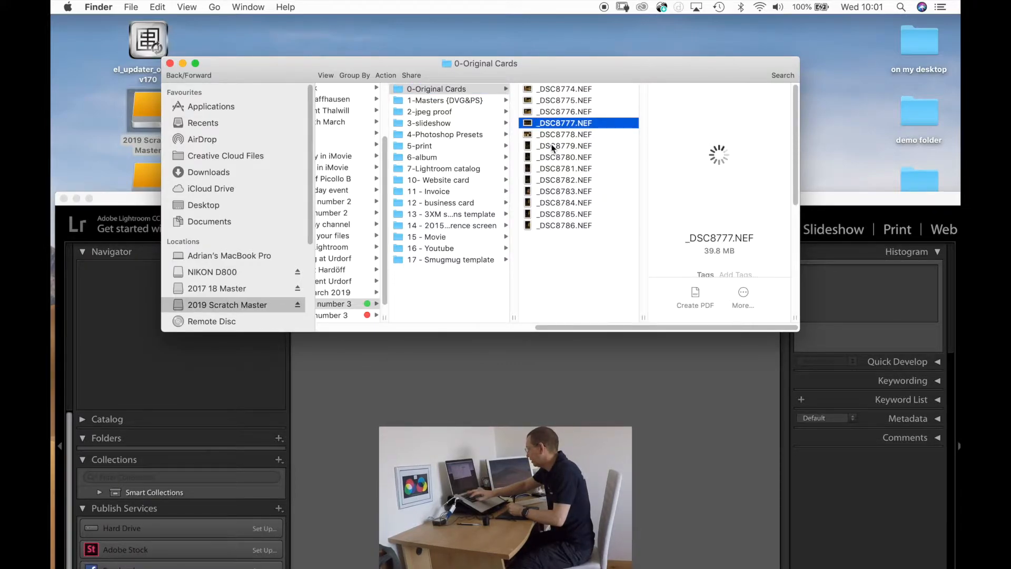
{"action": "key", "text": "super+a"}
{"action": "left_click_drag", "start_coordinate": [555, 208], "coordinate": [521, 487]}
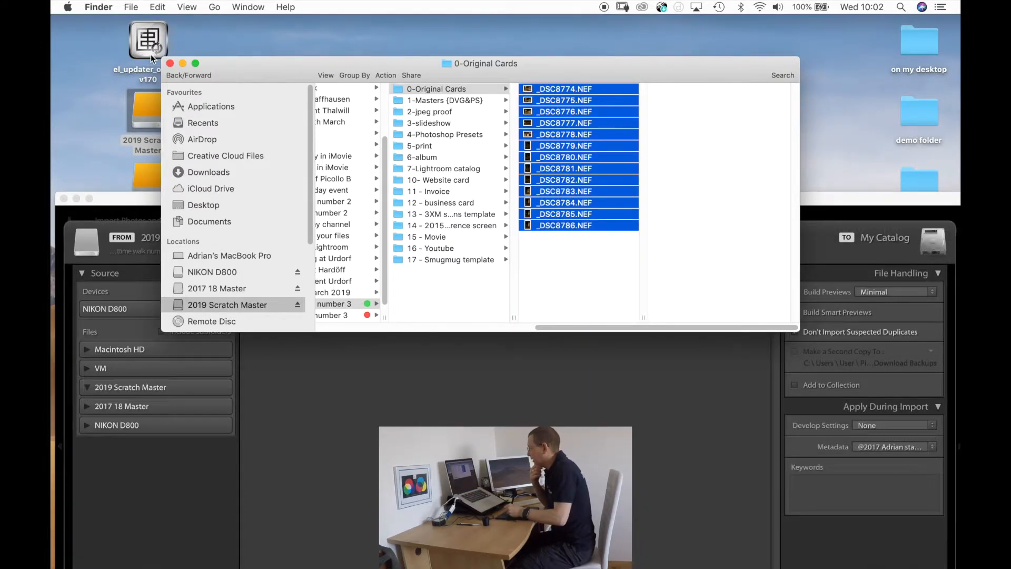
{"action": "left_click", "coordinate": [182, 62]}
{"action": "left_click_drag", "start_coordinate": [397, 199], "coordinate": [415, 28]}
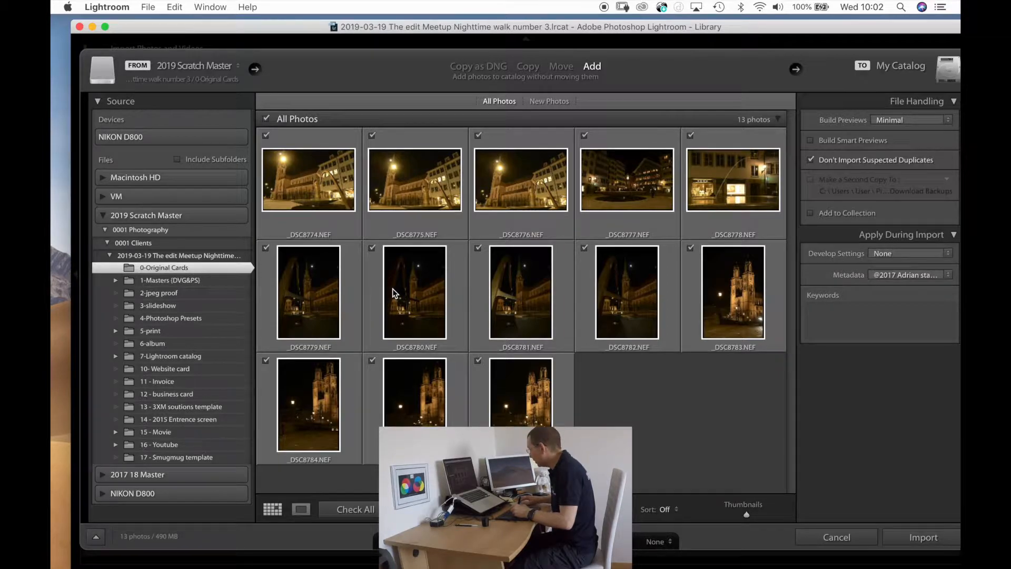
Step: Enter the import keyword "2019-03-19 The edit Meetup Nighttime walk number 3.lrcat" and import all the photos
{"action": "left_click", "coordinate": [820, 319]}
{"action": "type", "text": "2019-03-19 The edit Meetup Nighttime walk number 3.lrcat"}
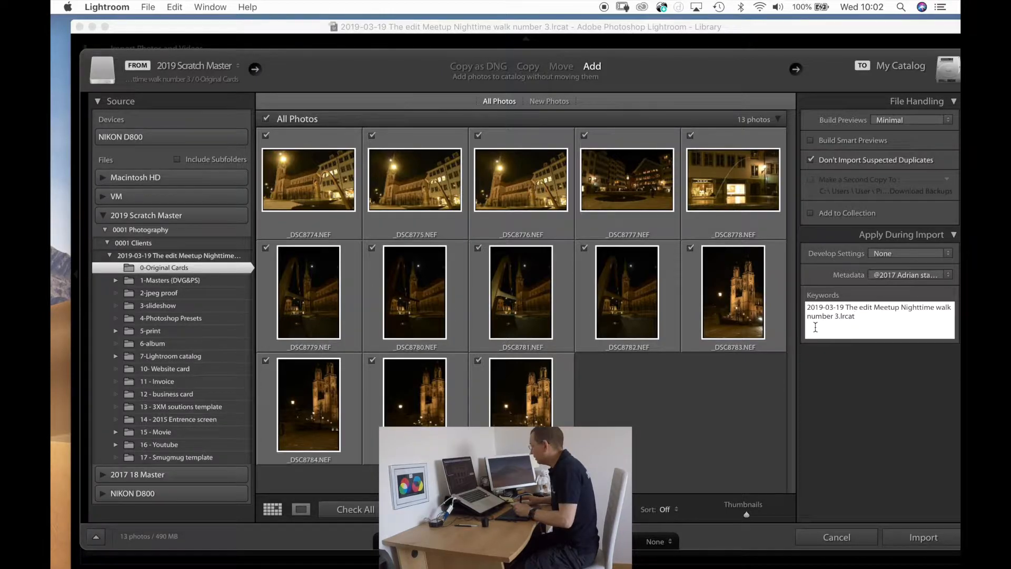
{"action": "key", "text": "super+a"}
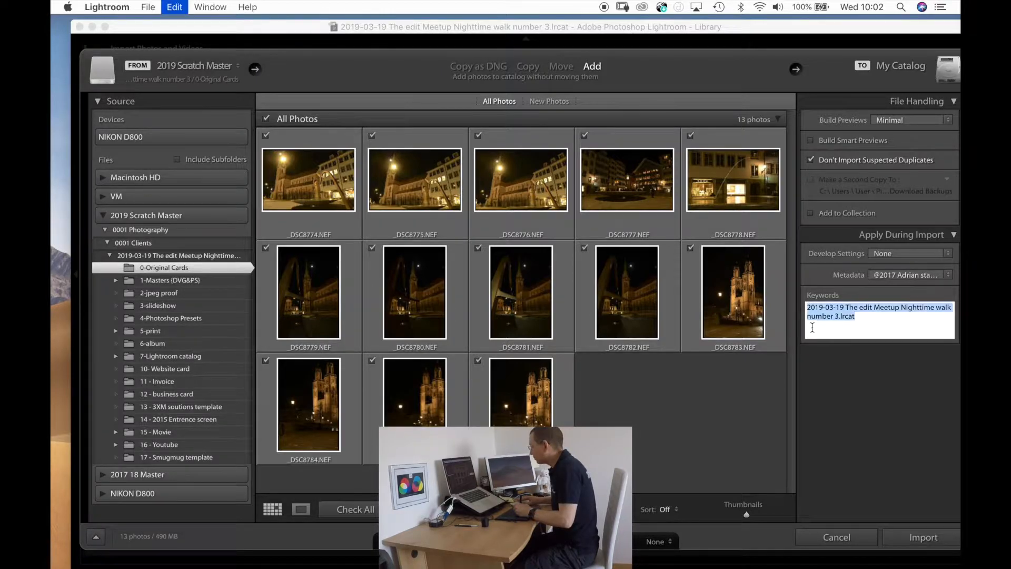
{"action": "left_click", "coordinate": [593, 403]}
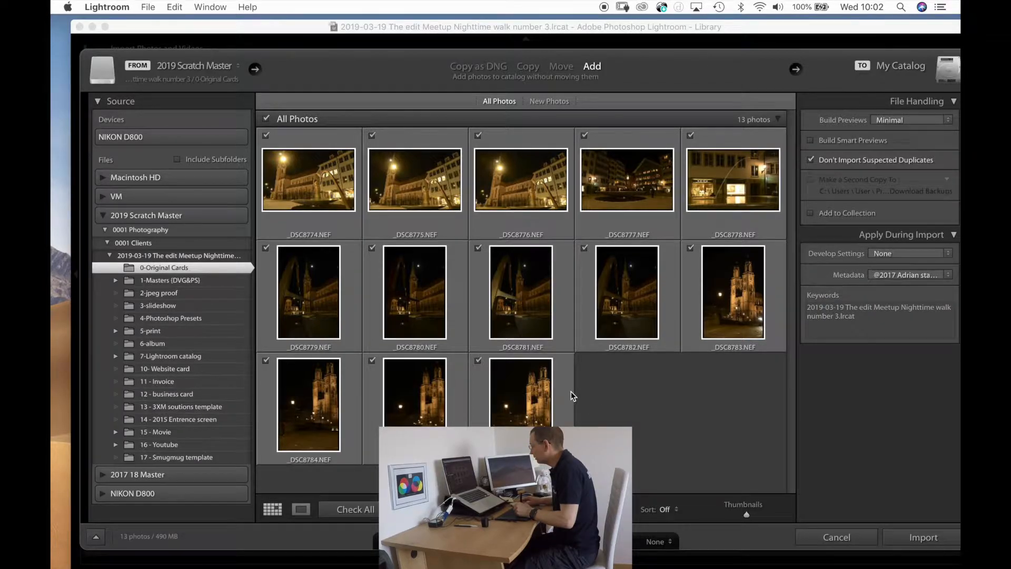
{"action": "key", "text": "super+a"}
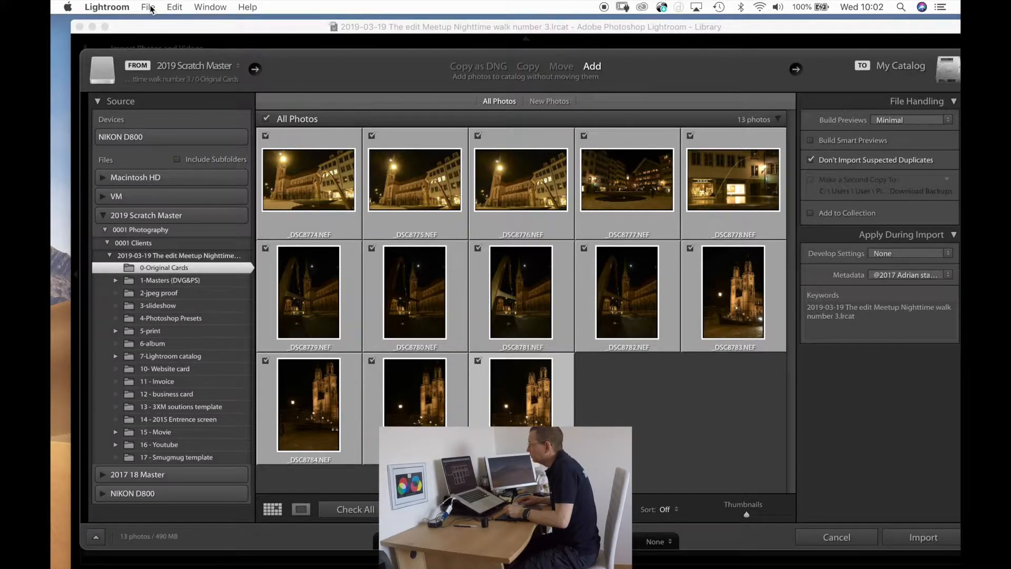
{"action": "left_click", "coordinate": [923, 537]}
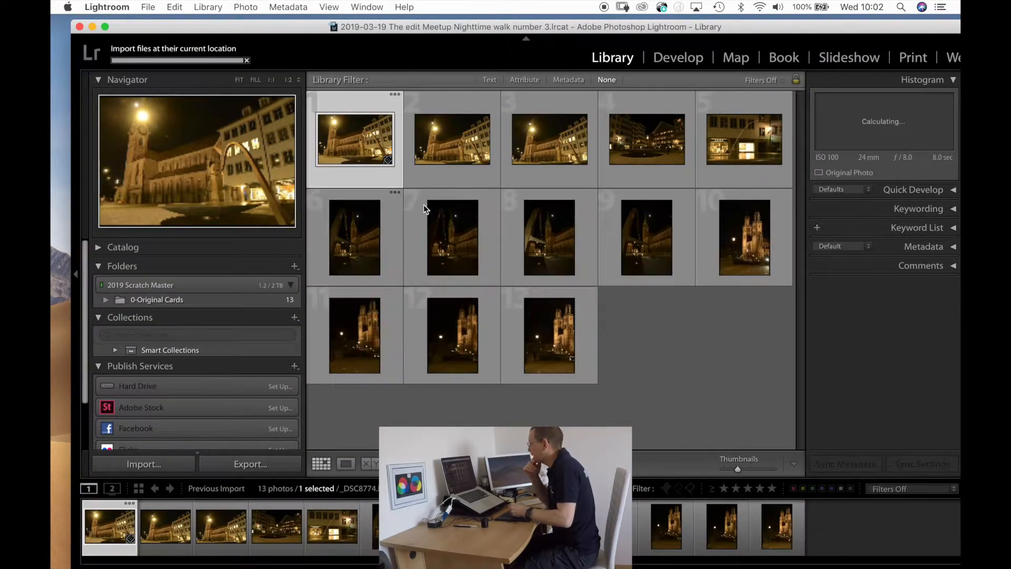
Step: Rename all imported photos with the custom text "2019-03-19 The edit Meetup Nighttime walk number 3", keeping the file extension text out
{"action": "key", "text": "super+a"}
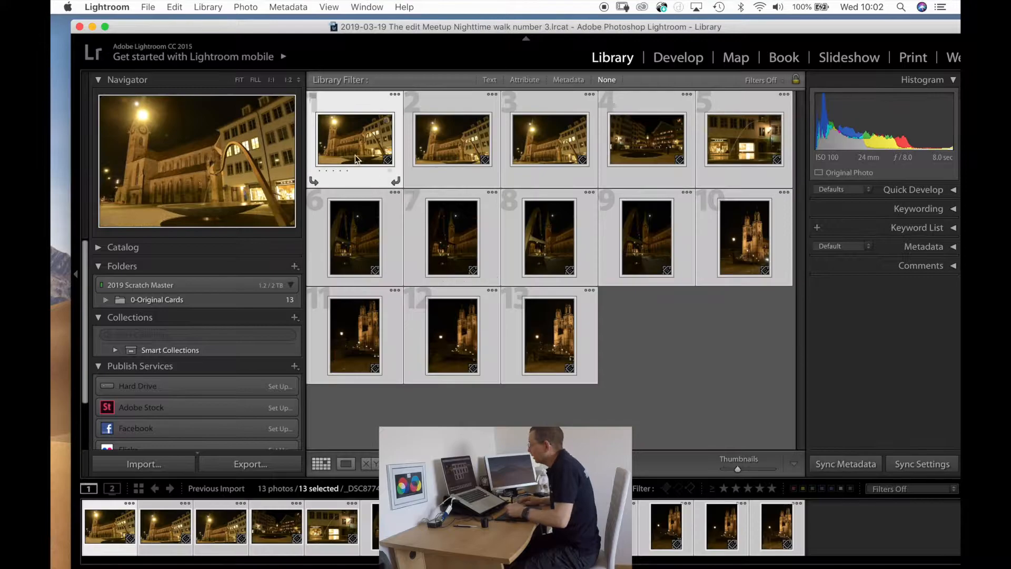
{"action": "left_click", "coordinate": [203, 8]}
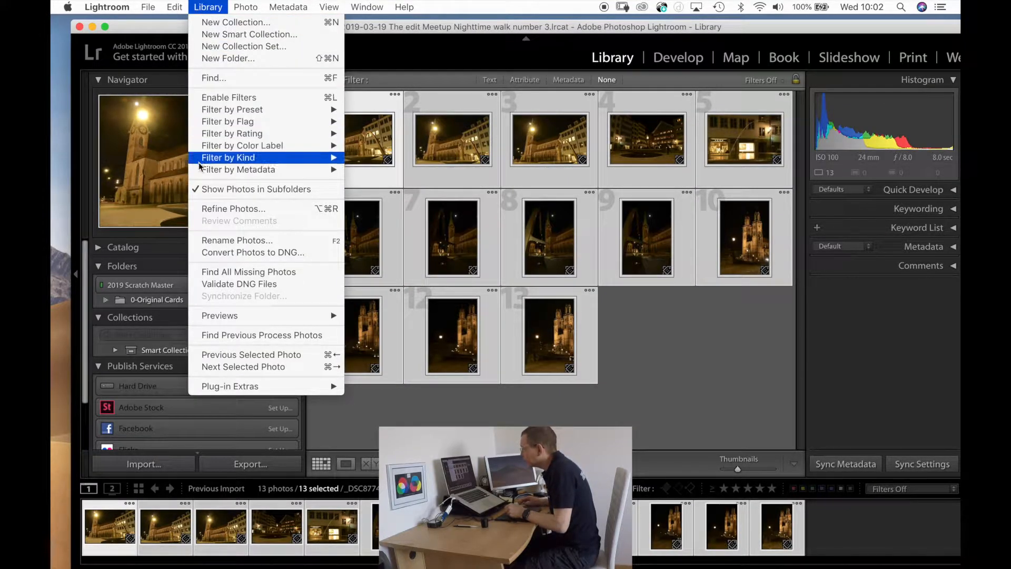
{"action": "left_click", "coordinate": [216, 240]}
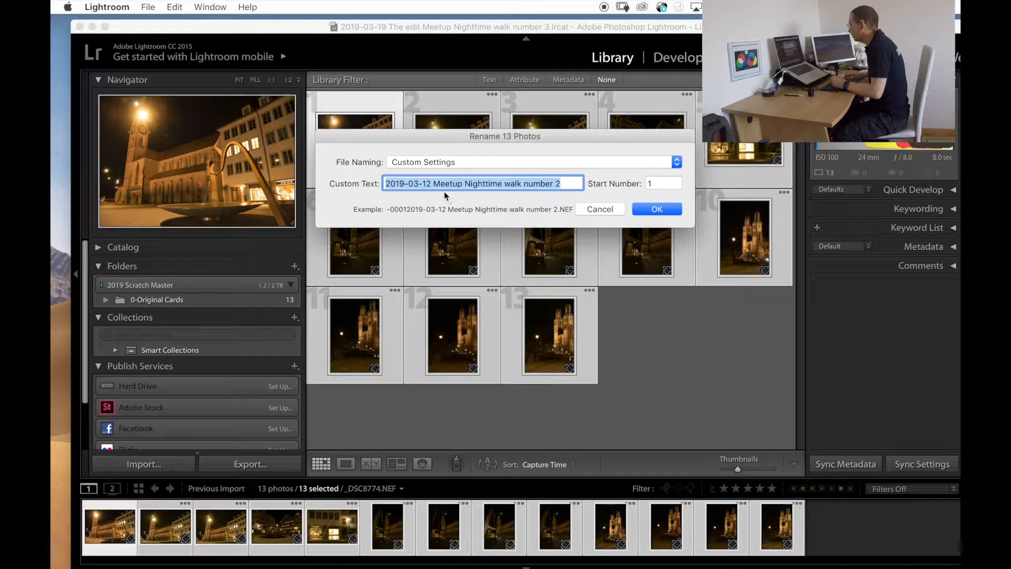
{"action": "key", "text": "super+v"}
{"action": "key", "text": "BackSpace"}
{"action": "key", "text": "BackSpace"}
{"action": "key", "text": "BackSpace"}
{"action": "key", "text": "BackSpace"}
{"action": "key", "text": "BackSpace"}
{"action": "key", "text": "BackSpace"}
{"action": "key", "text": "BackSpace"}
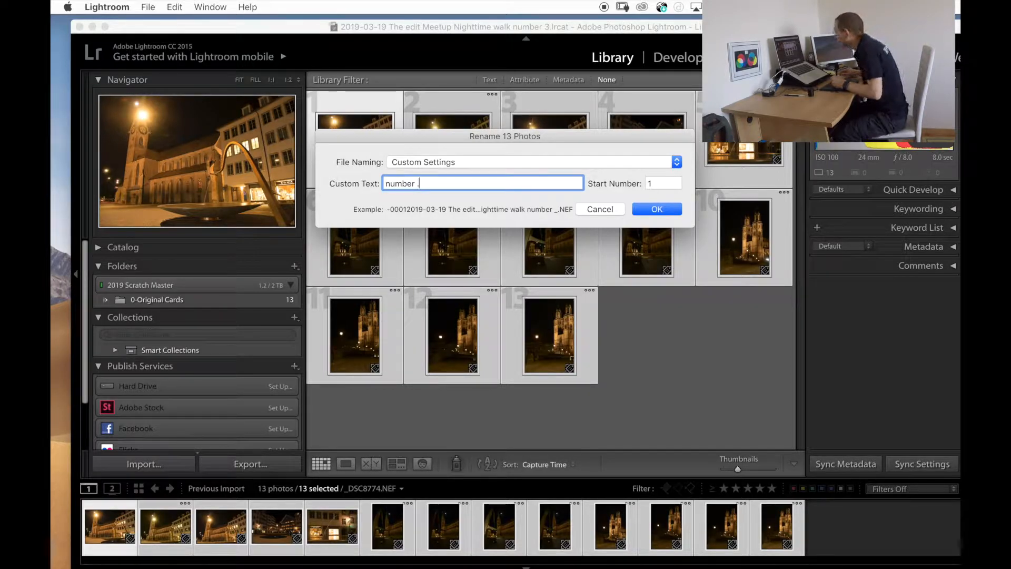
{"action": "type", "text": "3"}
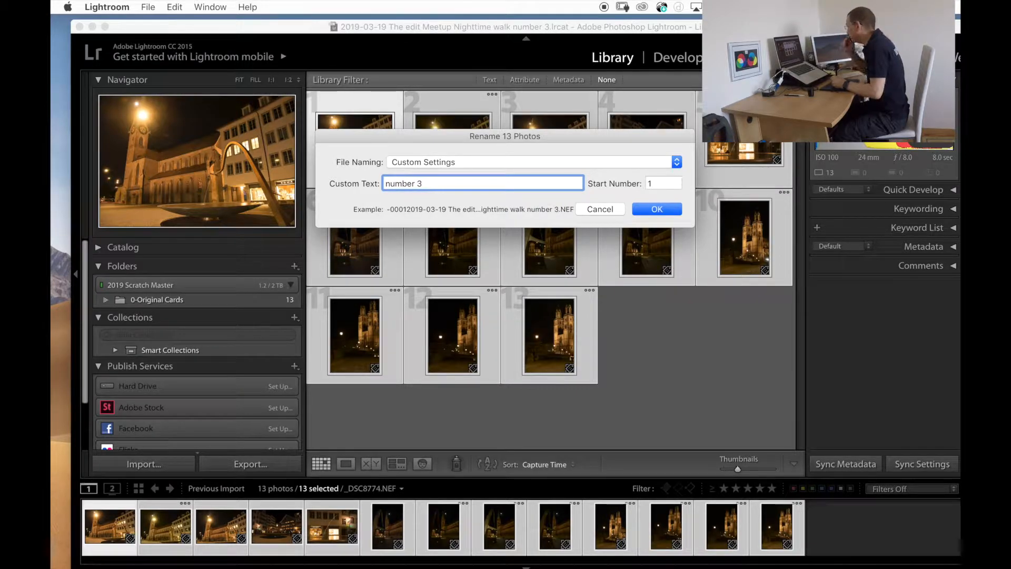
{"action": "key", "text": "Return"}
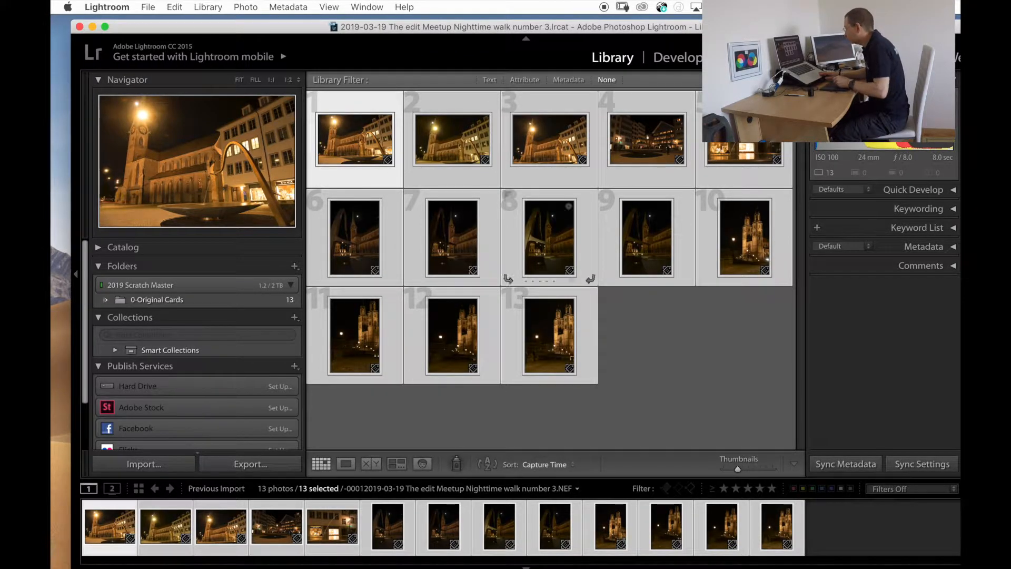
Step: Check the new file names of the second, third and ninth photos
{"action": "left_click", "coordinate": [454, 179]}
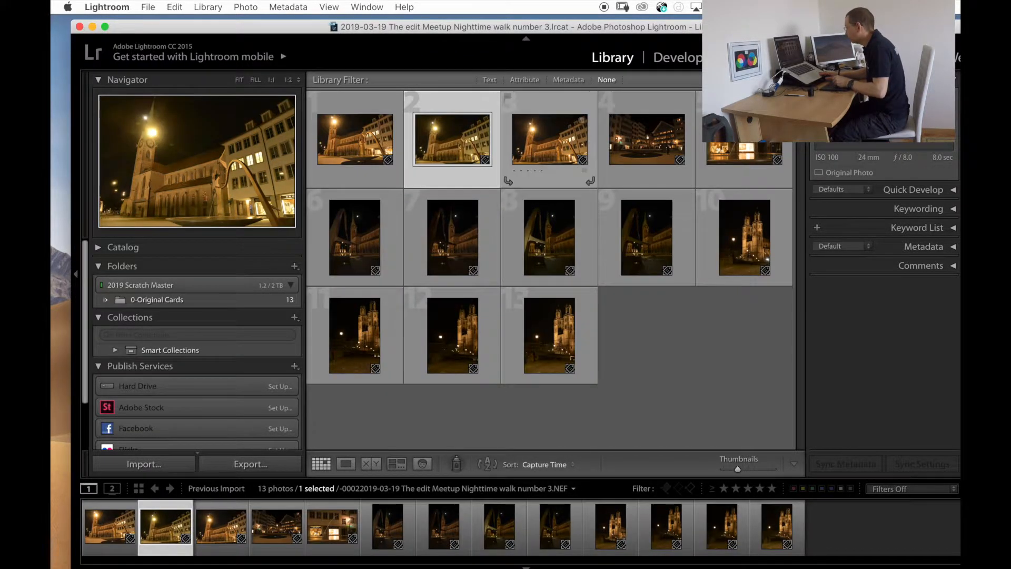
{"action": "left_click", "coordinate": [550, 158]}
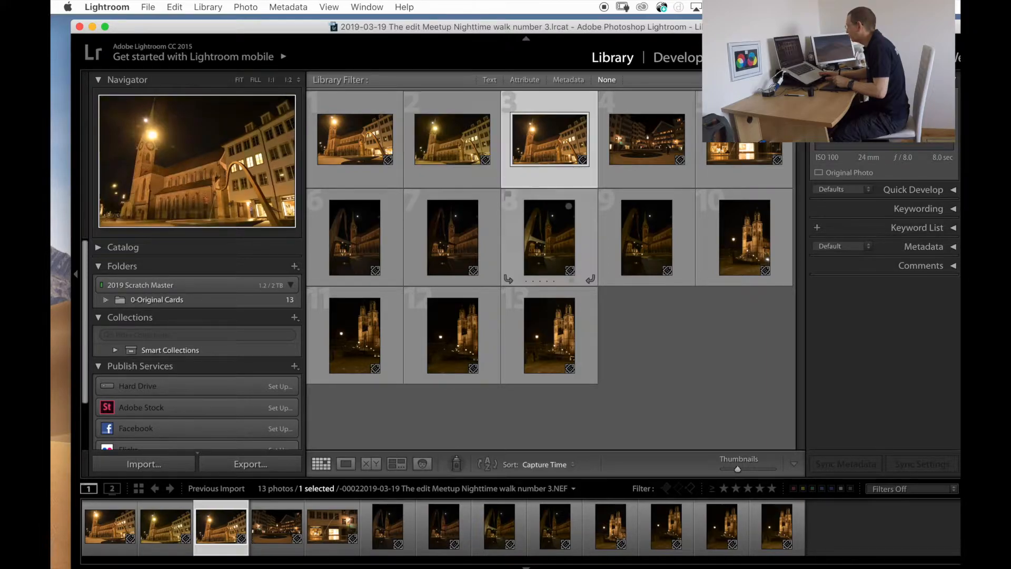
{"action": "left_click", "coordinate": [647, 243]}
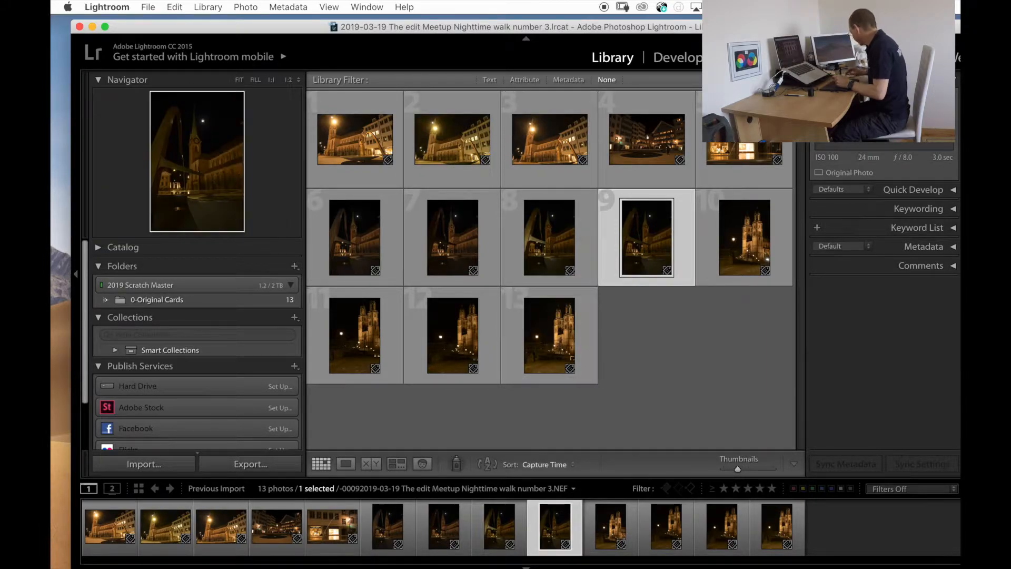
Step: Flag all the photos as rejected and clear the selection
{"action": "key", "text": "super+a"}
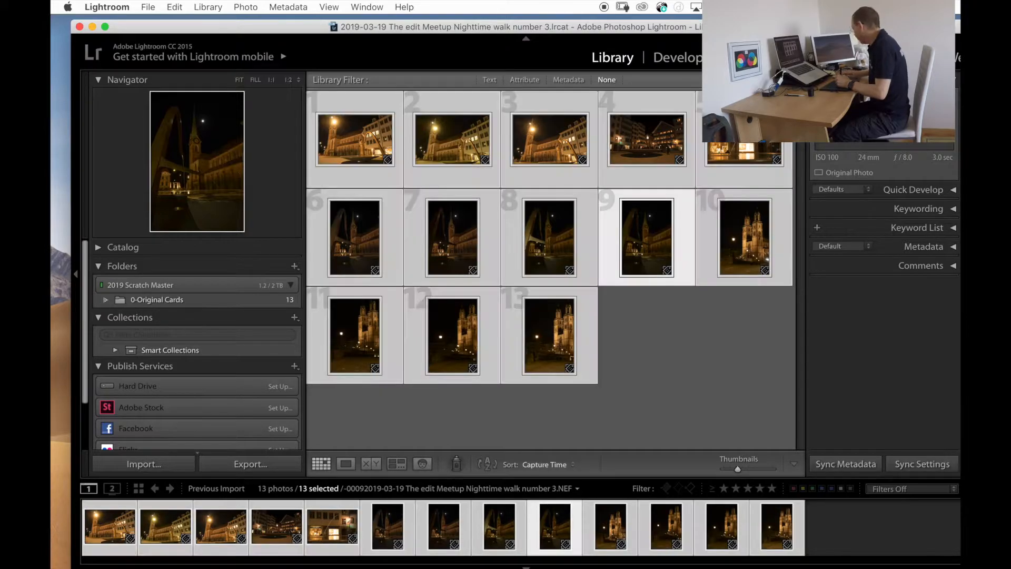
{"action": "key", "text": "x"}
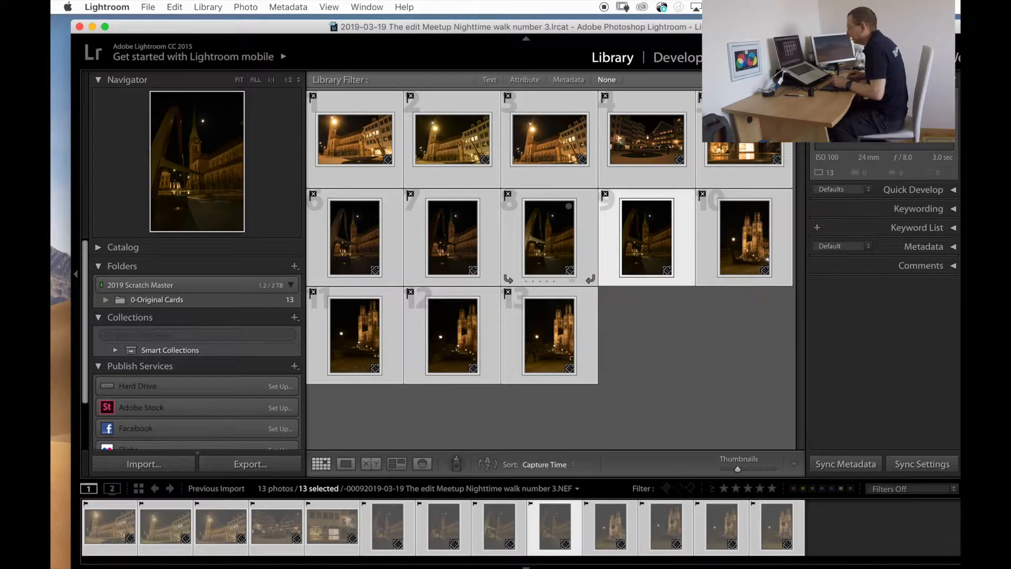
{"action": "key", "text": "super+d"}
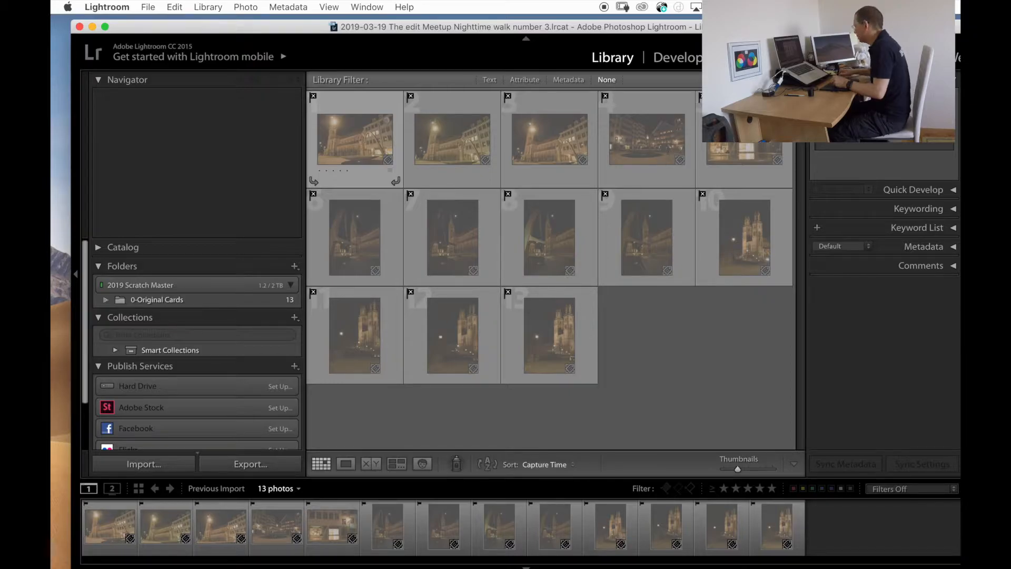
Step: Hide the side panels, compare the first four photos in Survey view and flag the third as a pick
{"action": "key", "text": "Tab"}
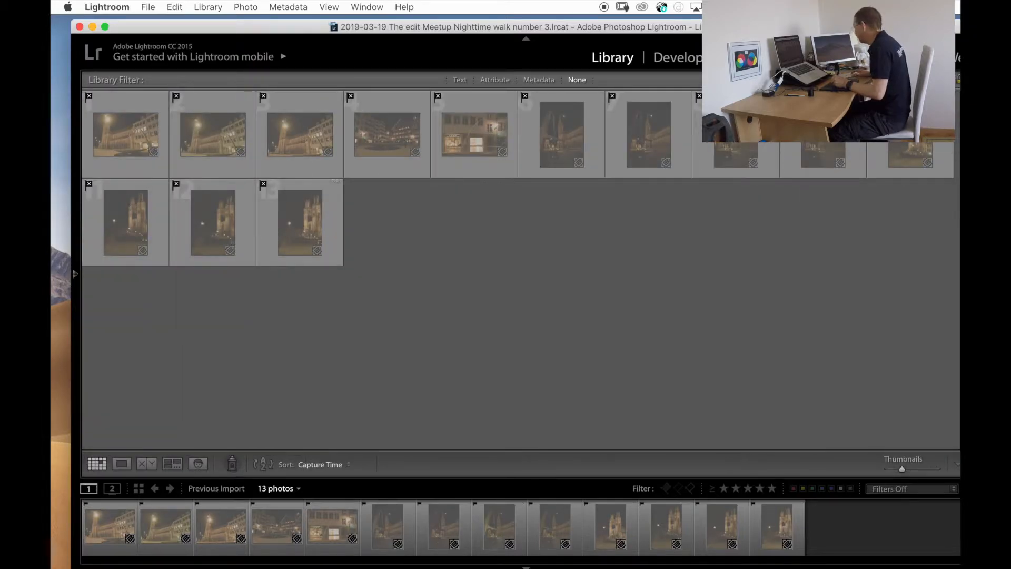
{"action": "key", "text": "n"}
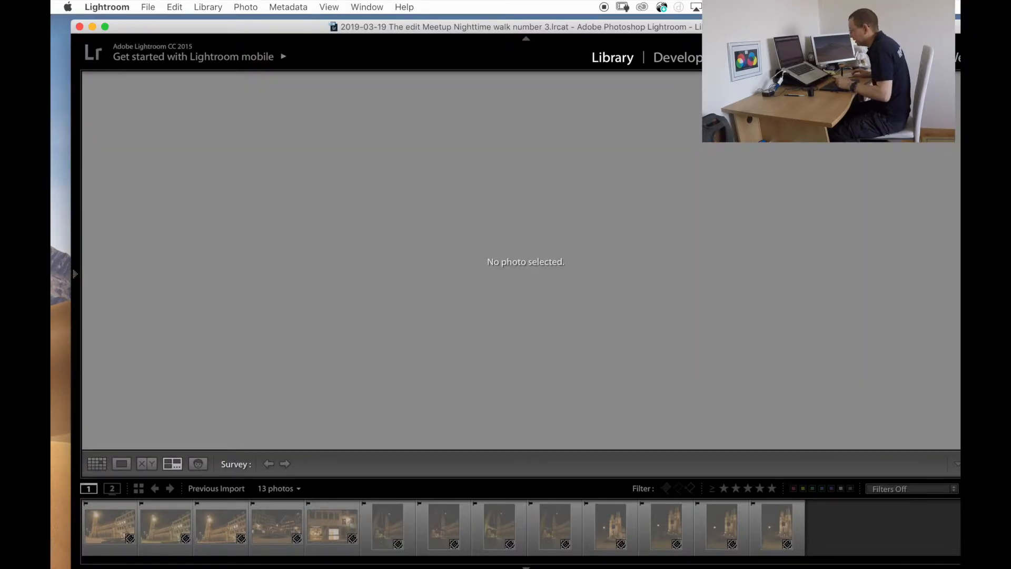
{"action": "left_click", "coordinate": [109, 527]}
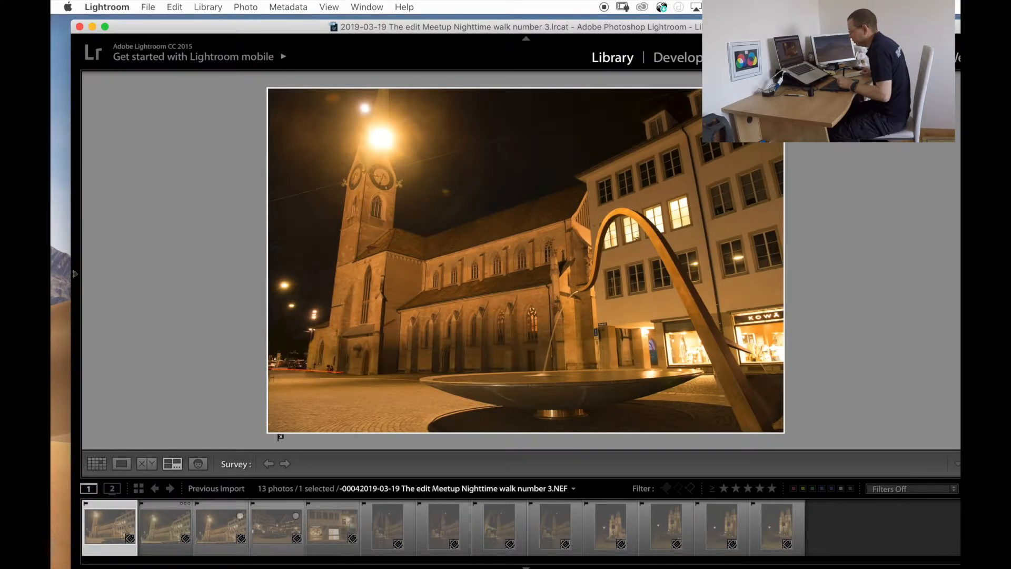
{"action": "left_click", "coordinate": [276, 527], "text": "shift"}
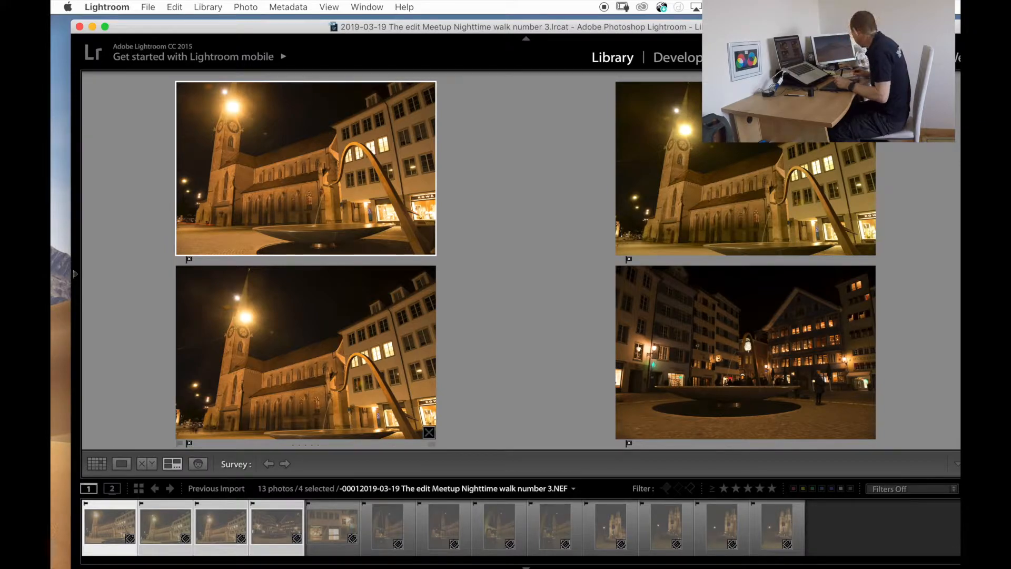
{"action": "left_click", "coordinate": [306, 352]}
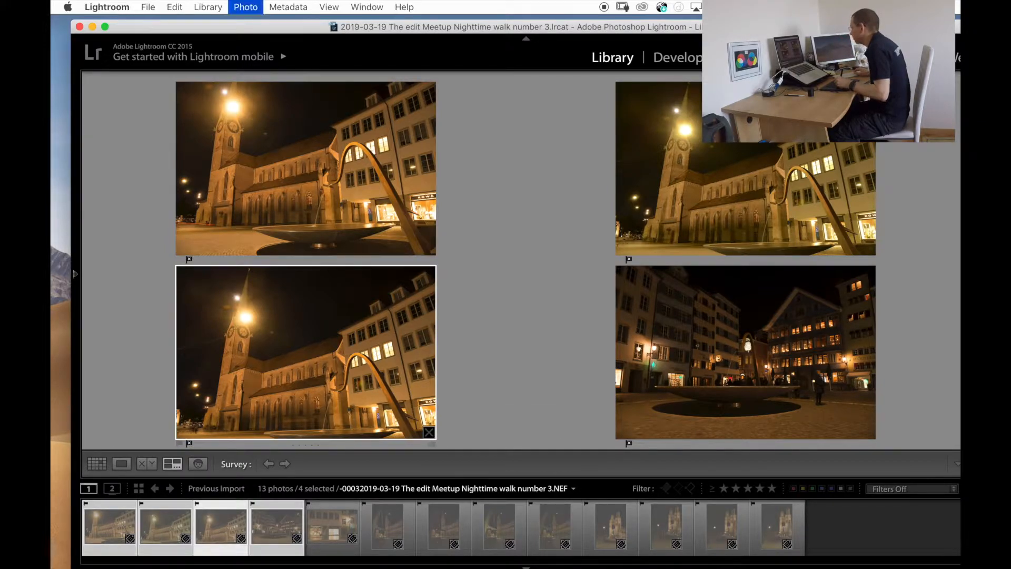
{"action": "key", "text": "p"}
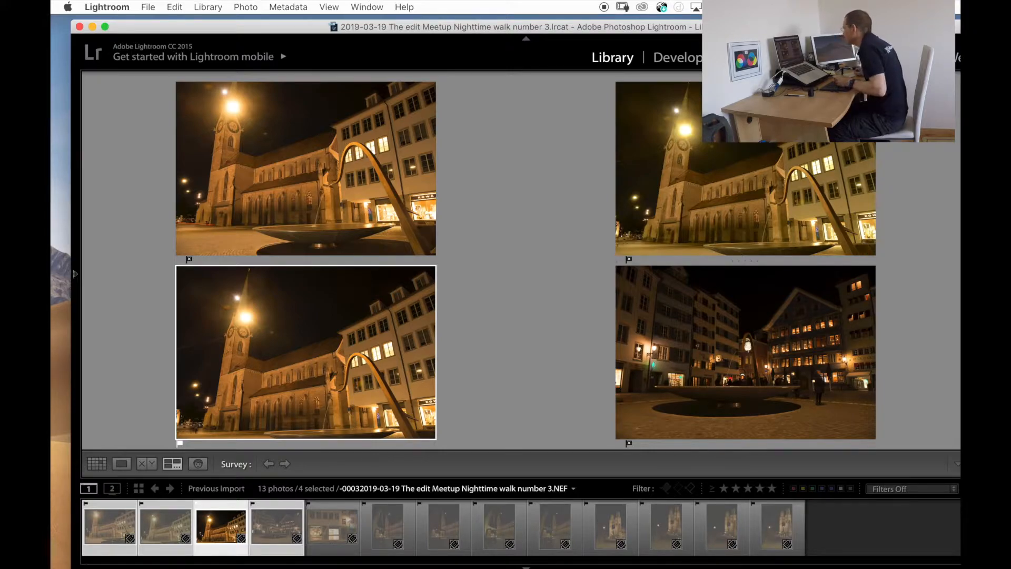
Step: Compare the fifth to eighth photos in Survey view and look through them one at a time in Loupe view
{"action": "left_click", "coordinate": [333, 527]}
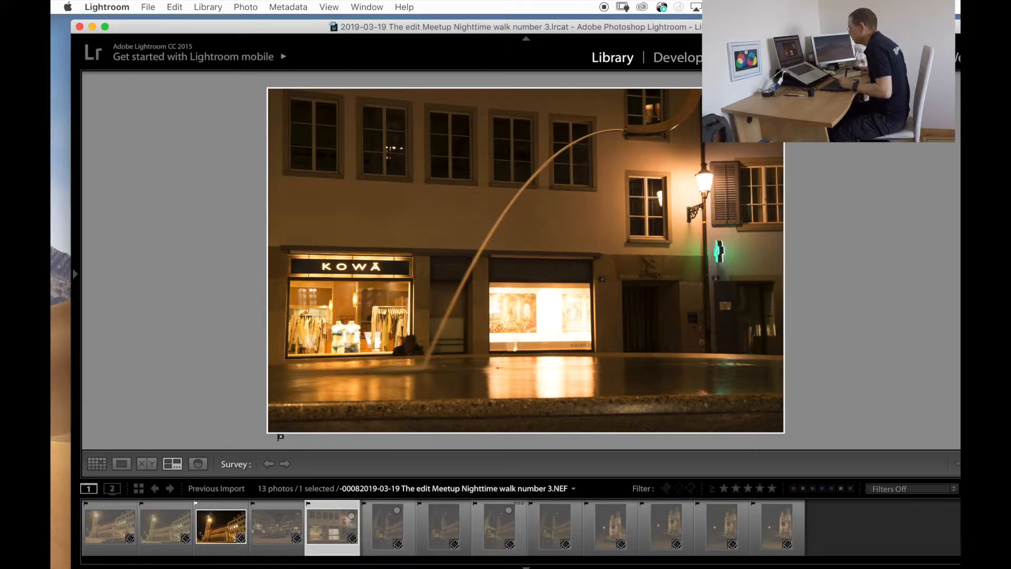
{"action": "left_click", "coordinate": [499, 527], "text": "shift"}
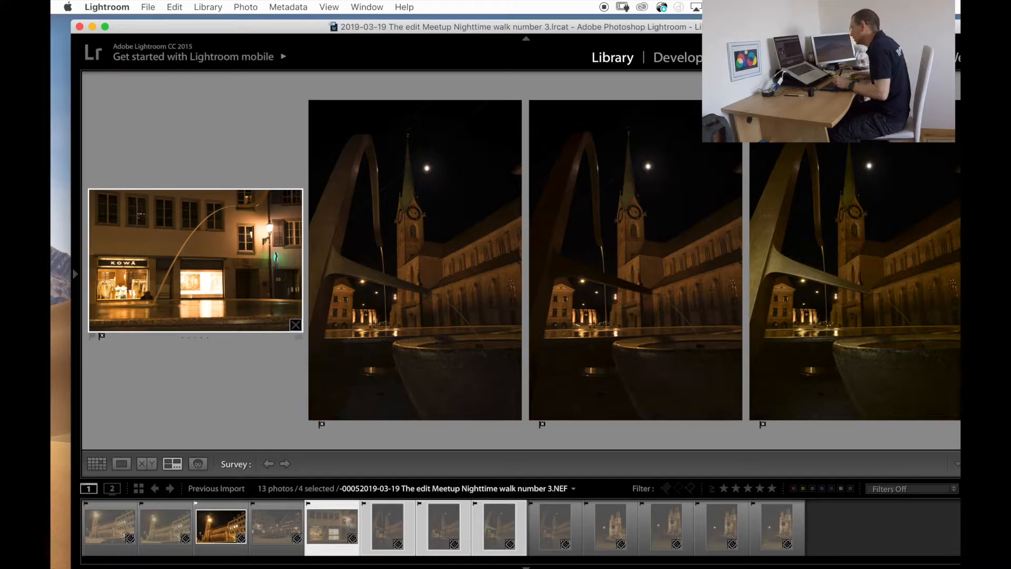
{"action": "key", "text": "e"}
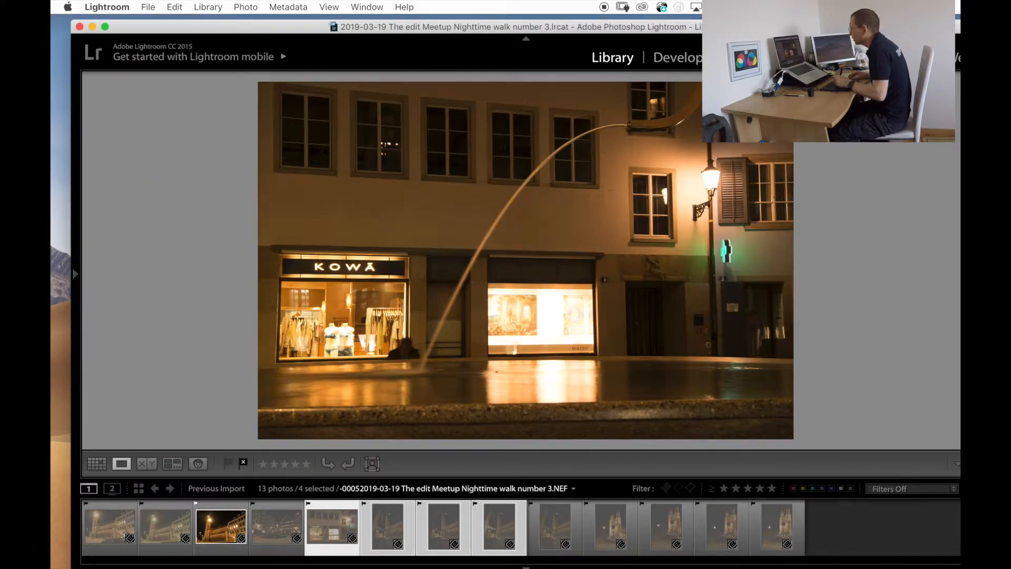
{"action": "key", "text": "Right"}
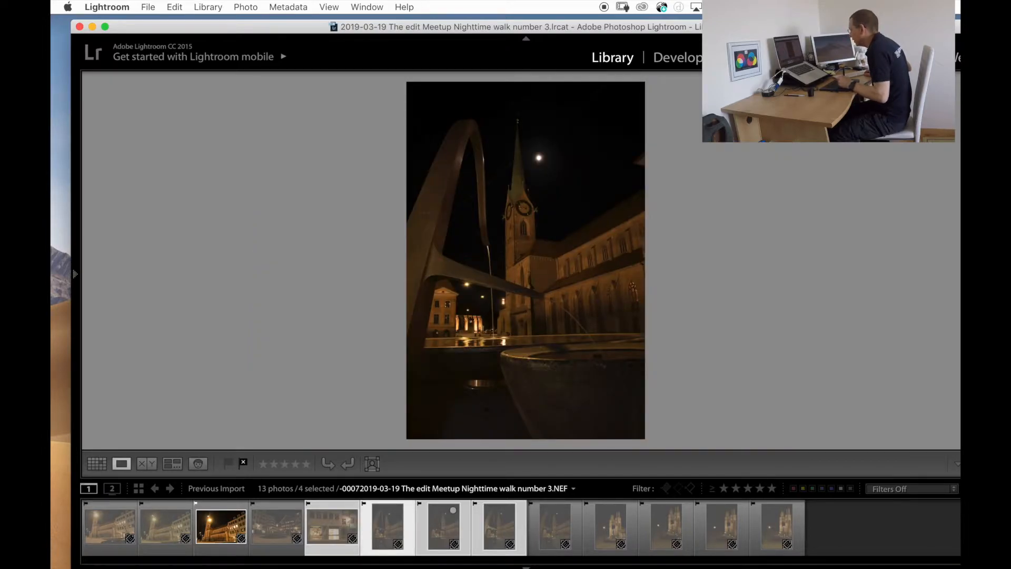
{"action": "key", "text": "Right"}
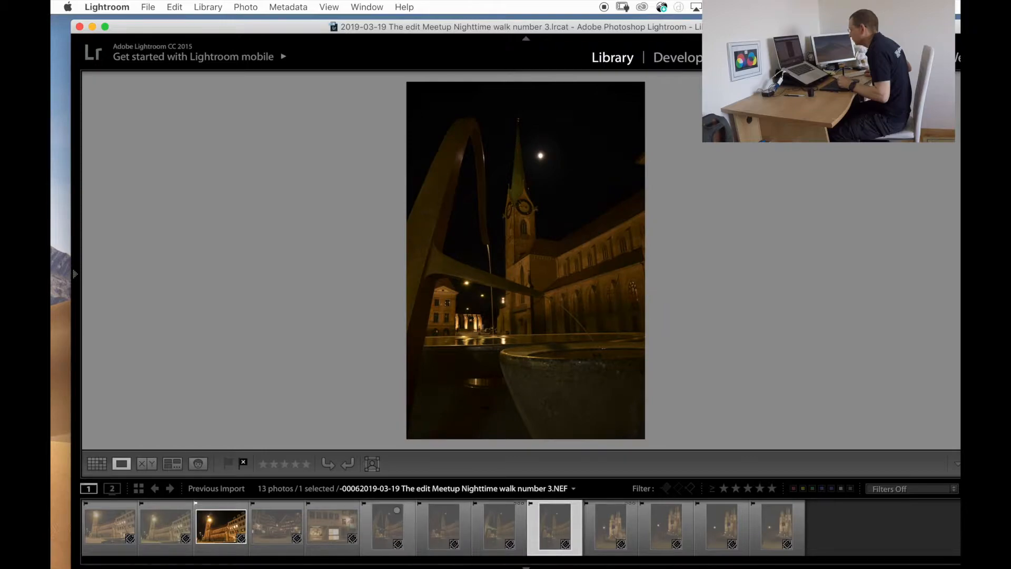
Step: Compare the sixth to ninth photos in Survey view and flag the sixth as a pick
{"action": "left_click", "coordinate": [388, 527]}
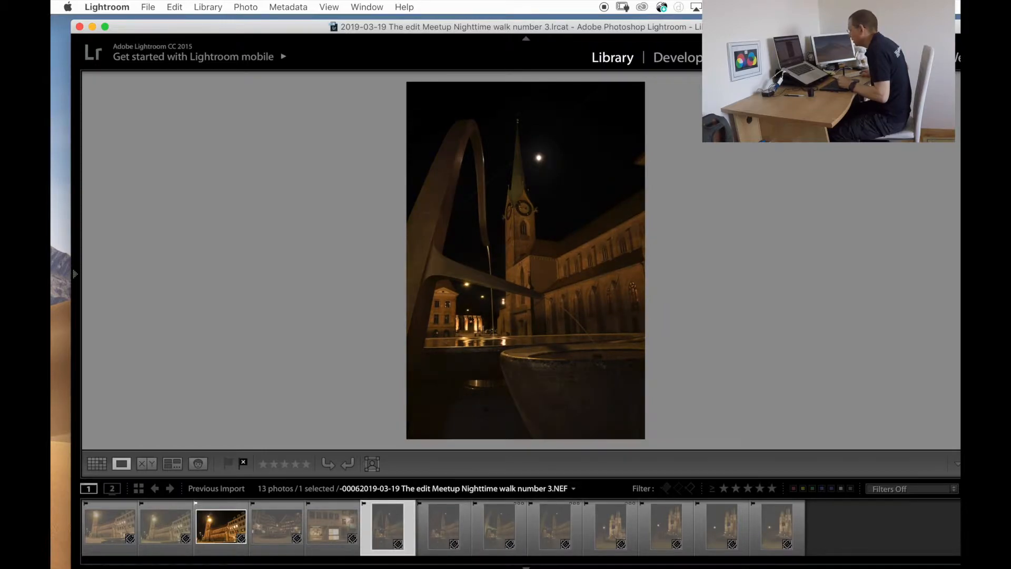
{"action": "left_click", "coordinate": [555, 527], "text": "shift"}
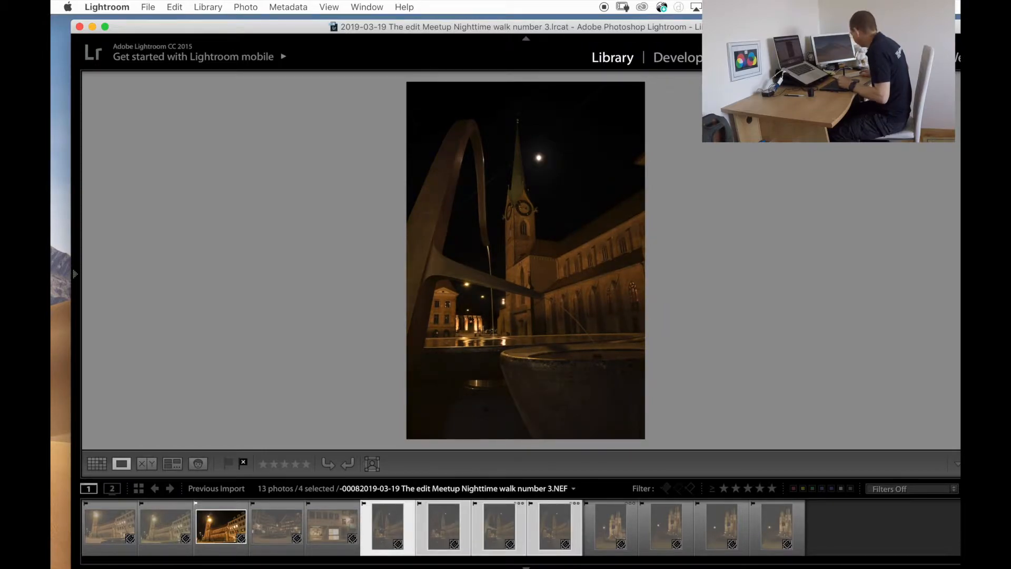
{"action": "key", "text": "n"}
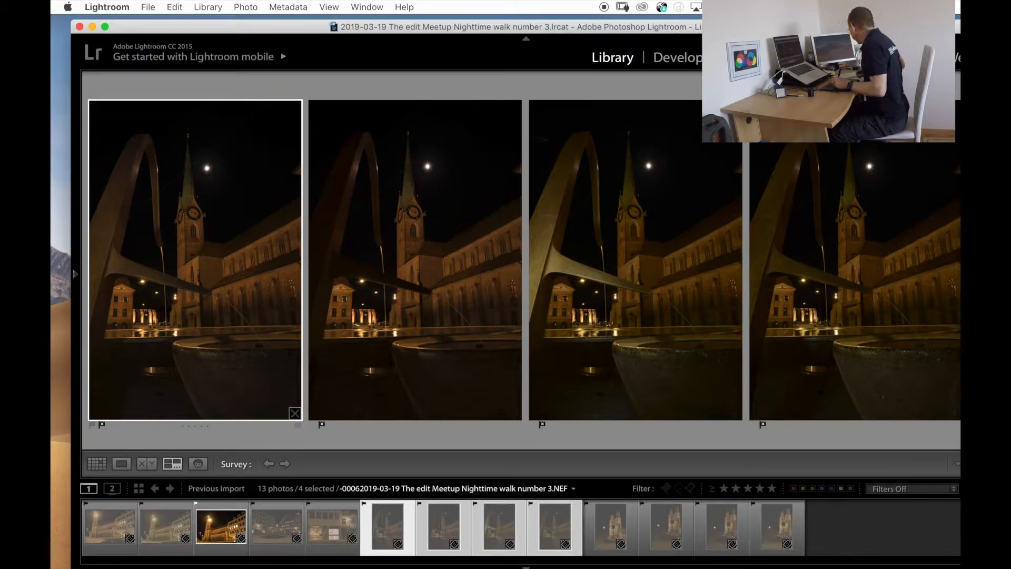
{"action": "key", "text": "p"}
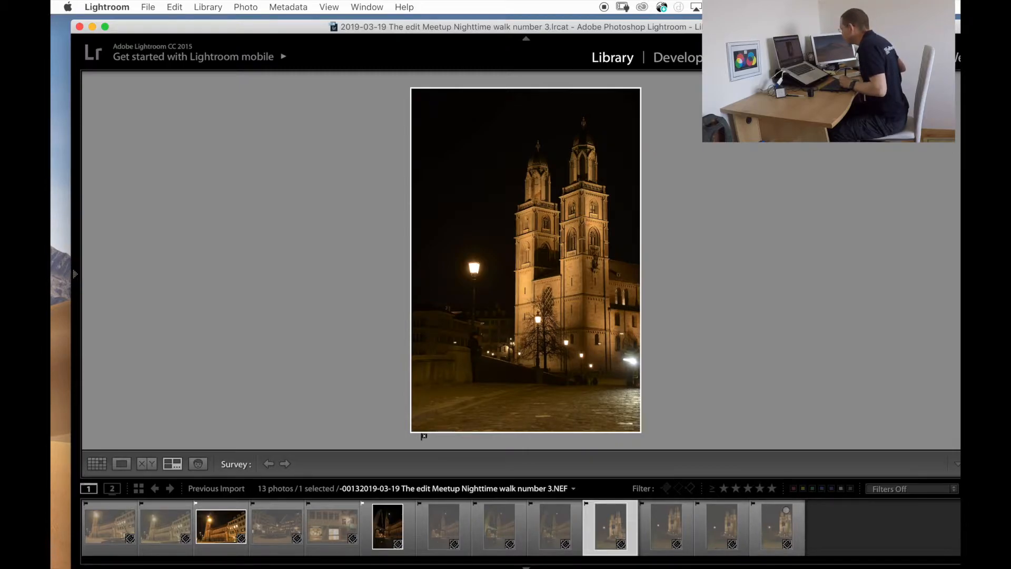
Step: Compare the last four photos in Survey view and flag the tenth and thirteenth as picks
{"action": "left_click", "coordinate": [777, 526], "text": "shift"}
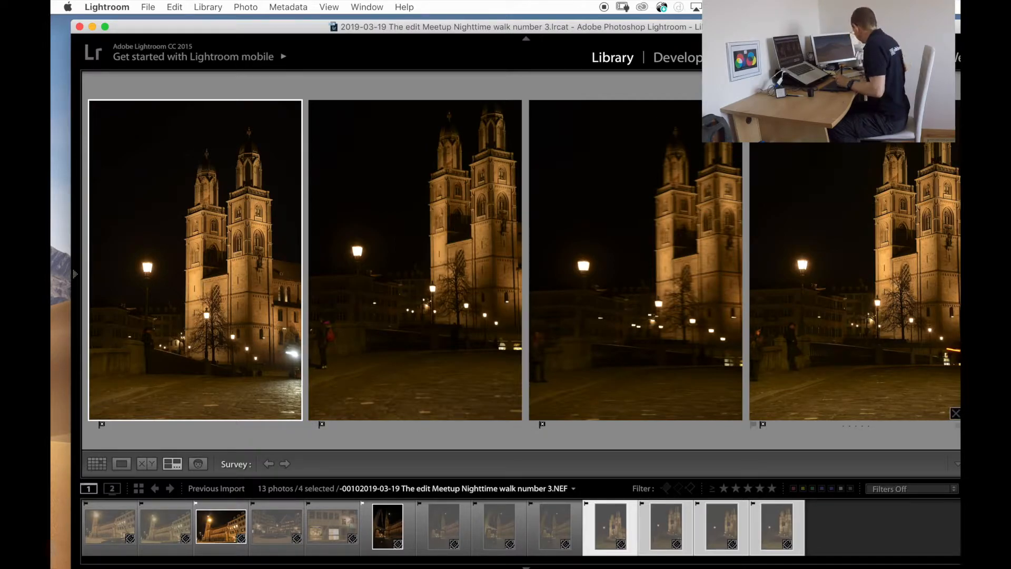
{"action": "left_click", "coordinate": [856, 260]}
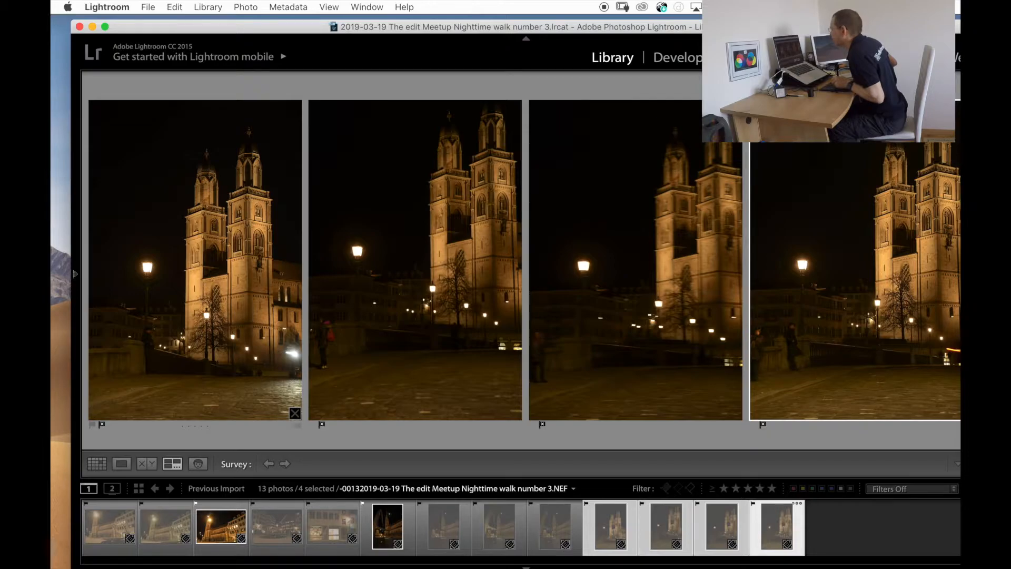
{"action": "left_click", "coordinate": [195, 260]}
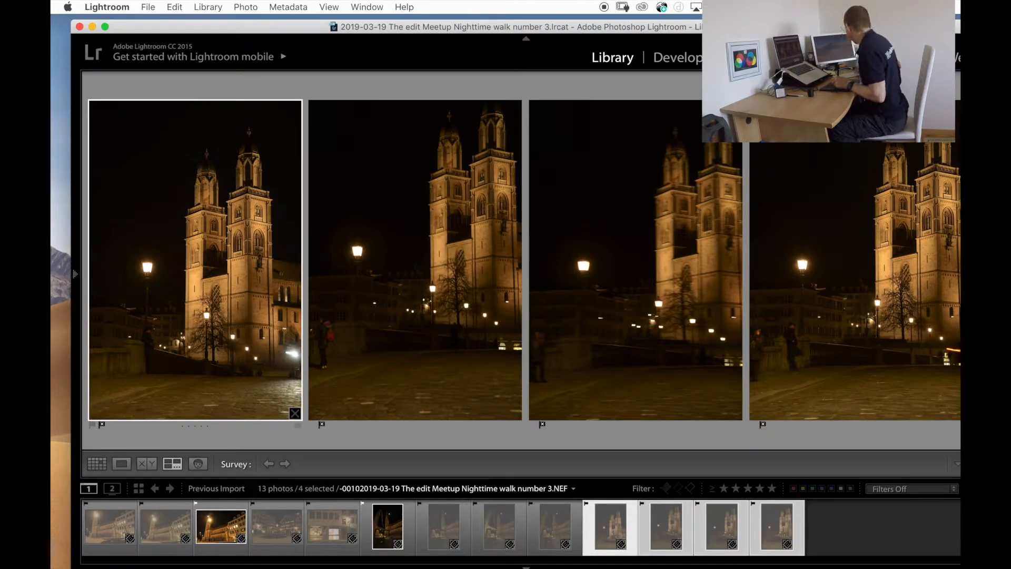
{"action": "key", "text": "p"}
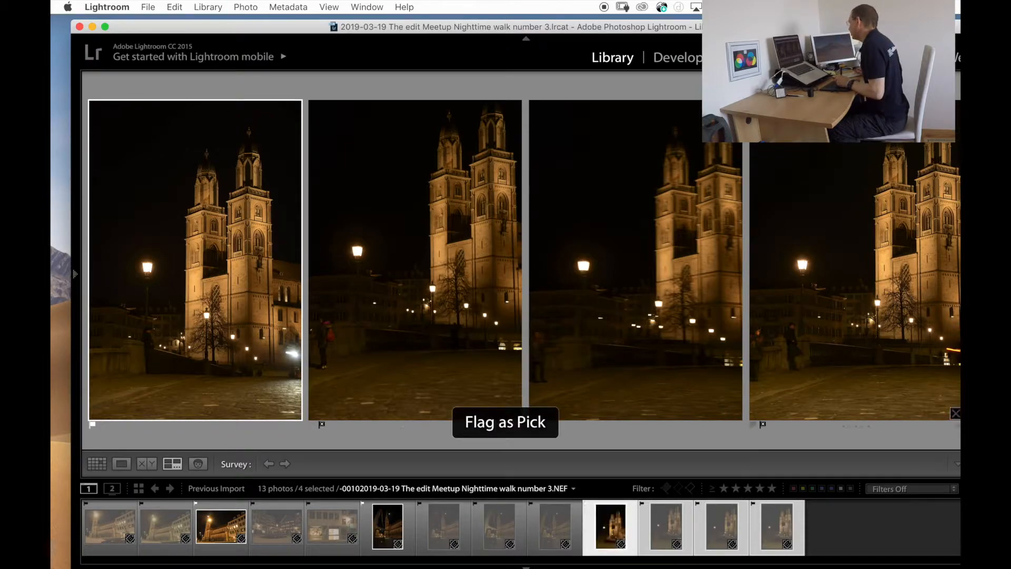
{"action": "left_click", "coordinate": [856, 260]}
{"action": "key", "text": "p"}
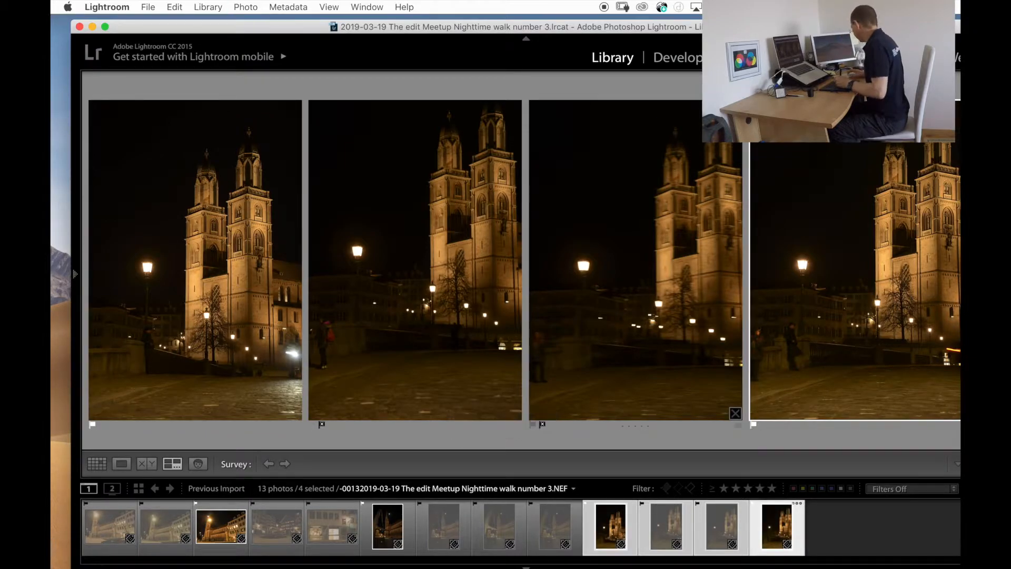
Step: Return to Grid view and filter the library by attribute to show only the picked photos
{"action": "key", "text": "g"}
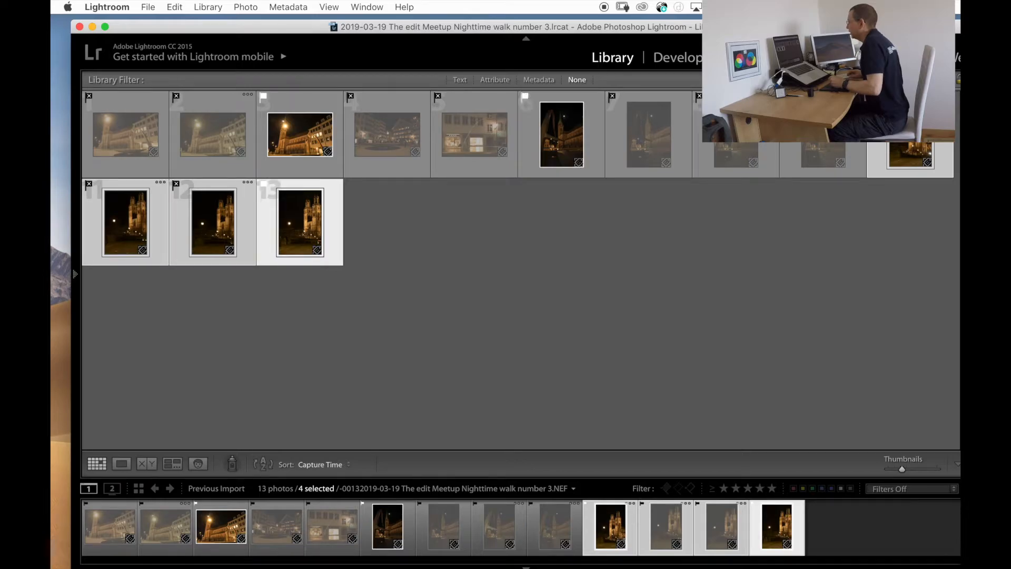
{"action": "left_click", "coordinate": [495, 81]}
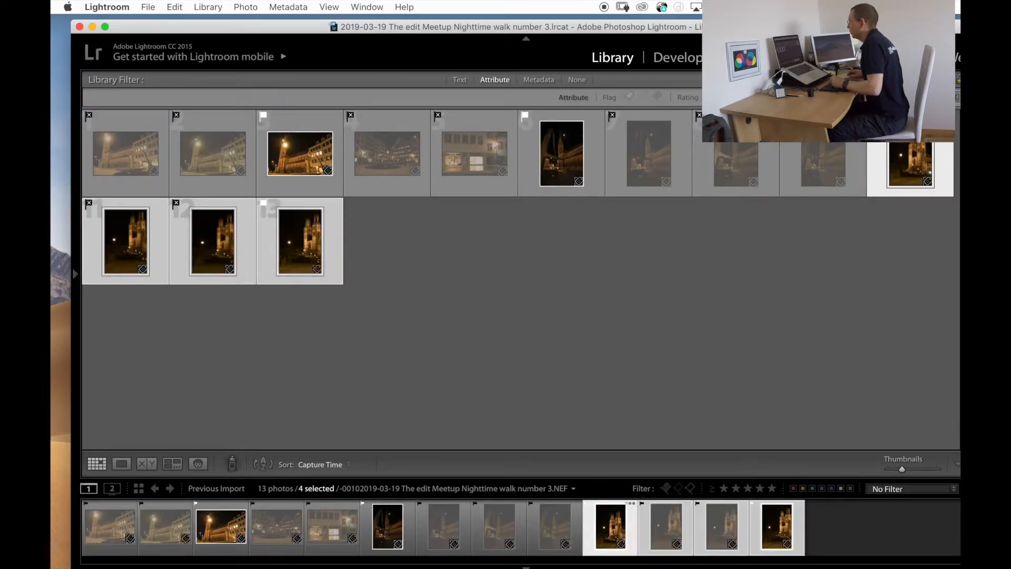
{"action": "left_click", "coordinate": [630, 96]}
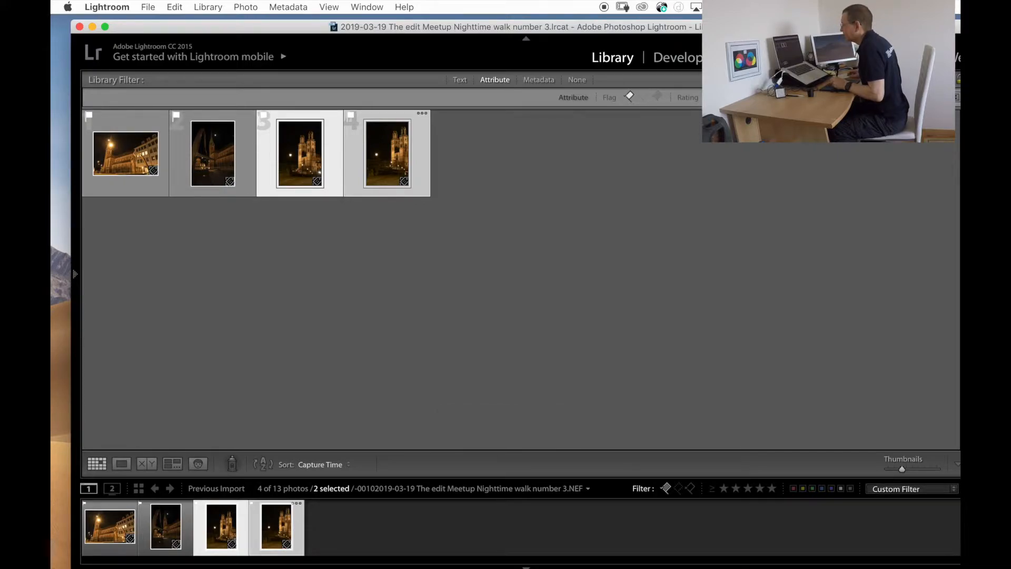
Step: Compare all the picked photos in Survey view and rate the third one, with the twin church towers, one star
{"action": "key", "text": "super+d"}
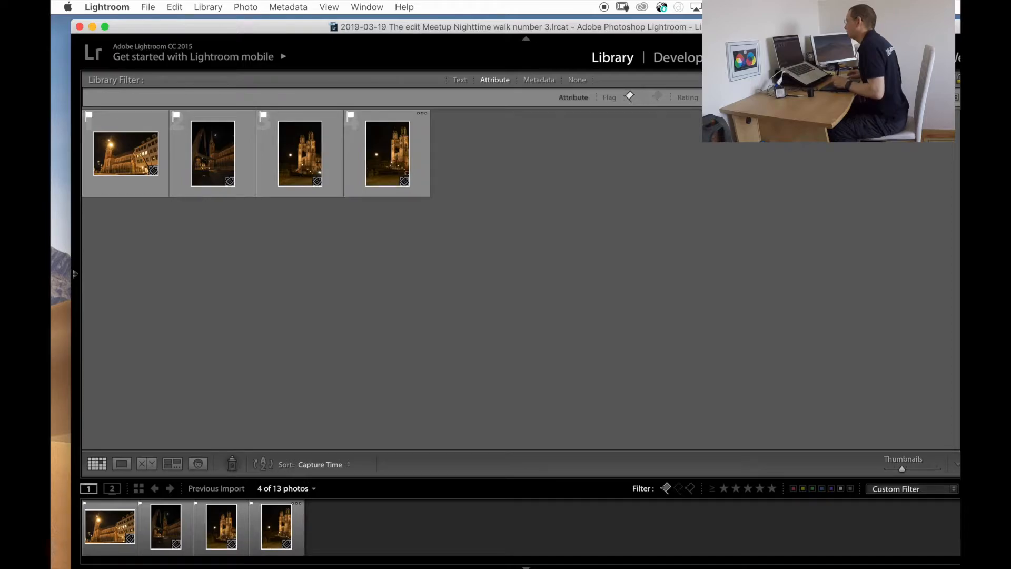
{"action": "key", "text": "super+a"}
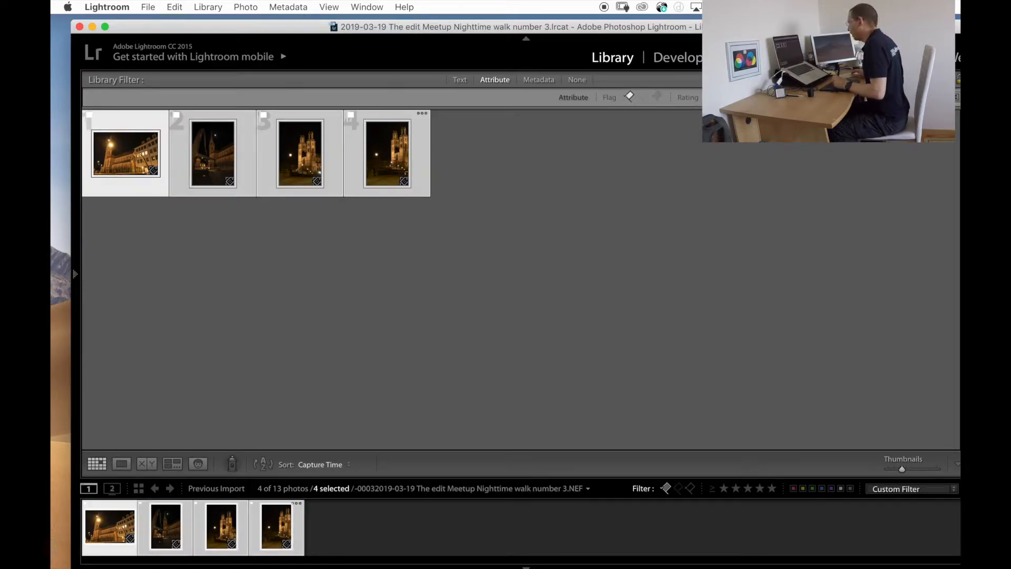
{"action": "key", "text": "n"}
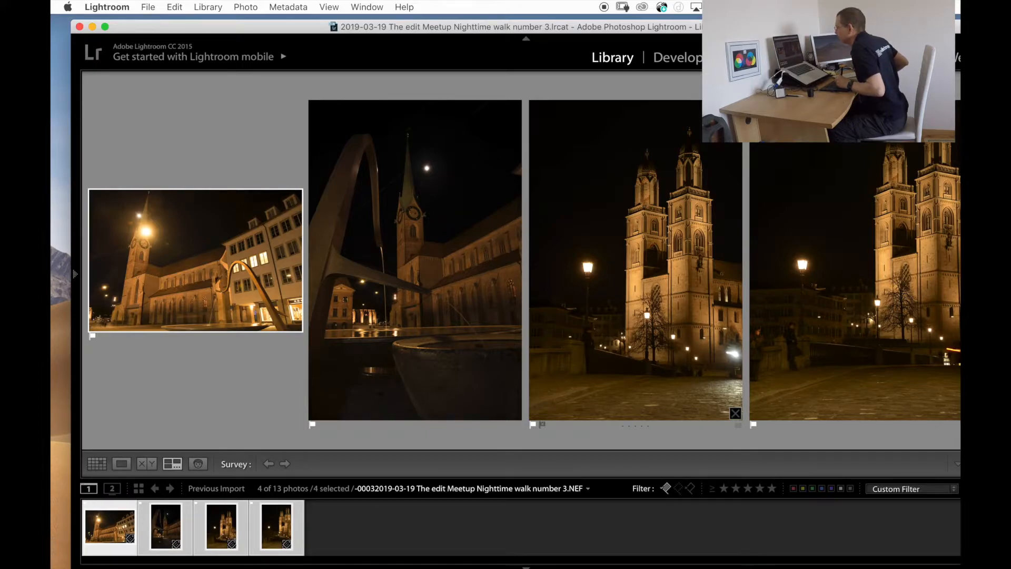
{"action": "left_click", "coordinate": [635, 263]}
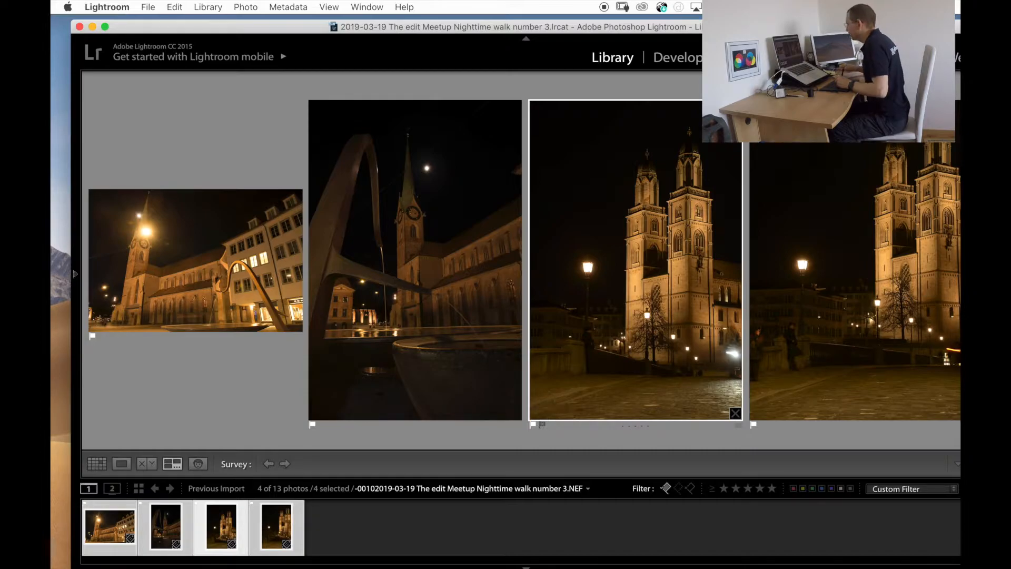
{"action": "key", "text": "1"}
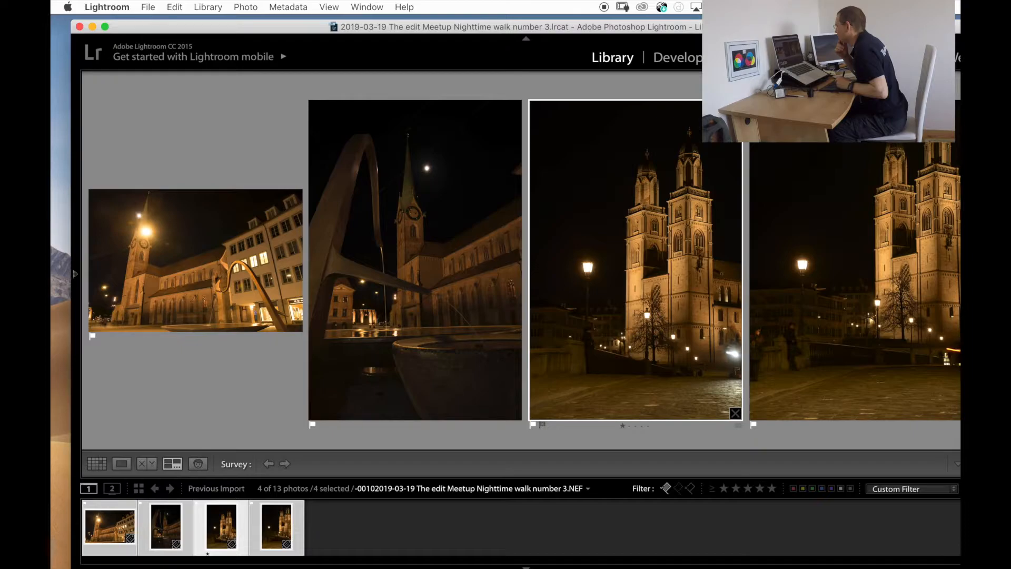
Step: Try filtering the picks to one-star photos in Grid view and clear the star filter again
{"action": "left_click", "coordinate": [415, 261]}
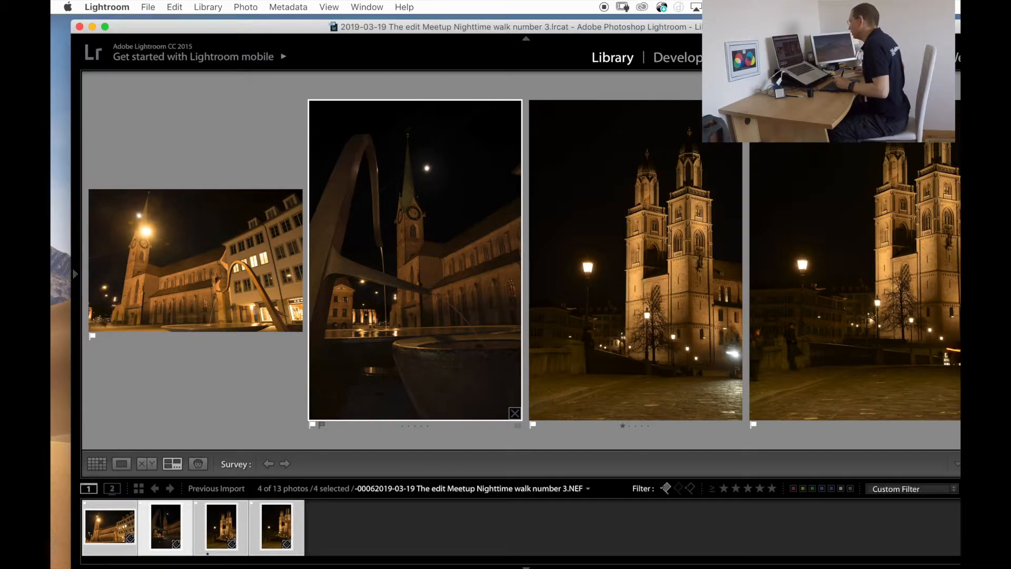
{"action": "key", "text": "p"}
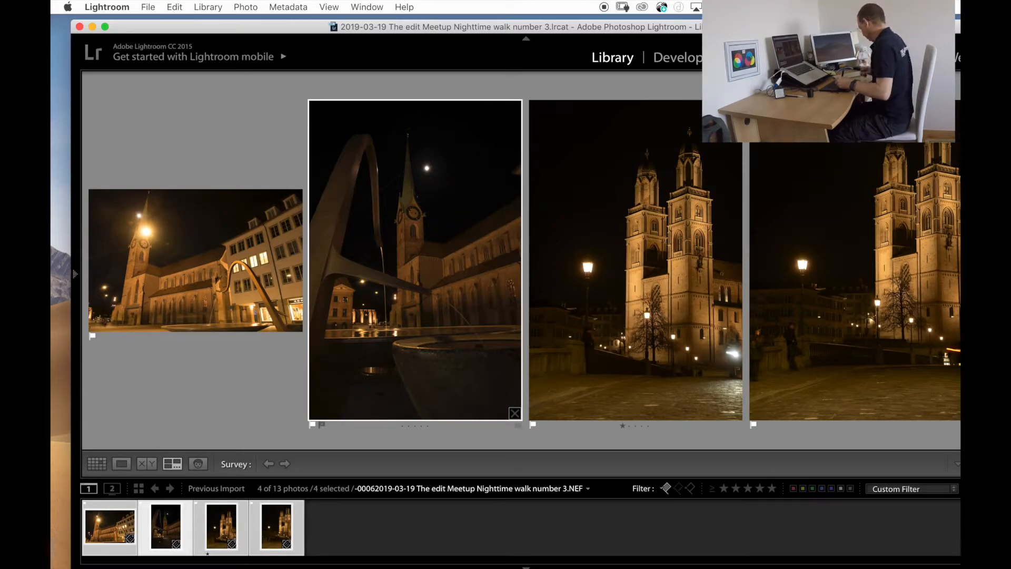
{"action": "key", "text": "g"}
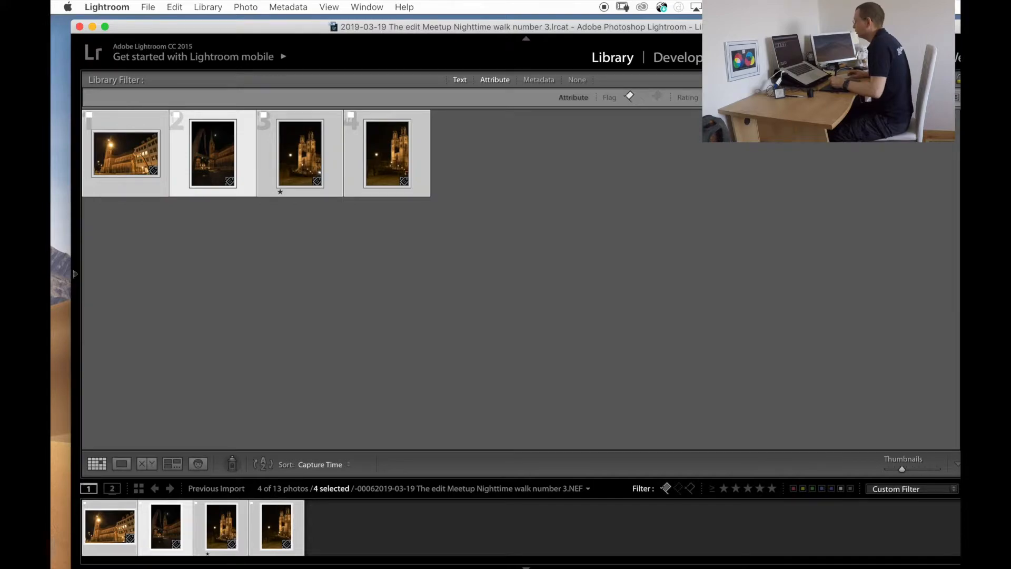
{"action": "left_click", "coordinate": [720, 97]}
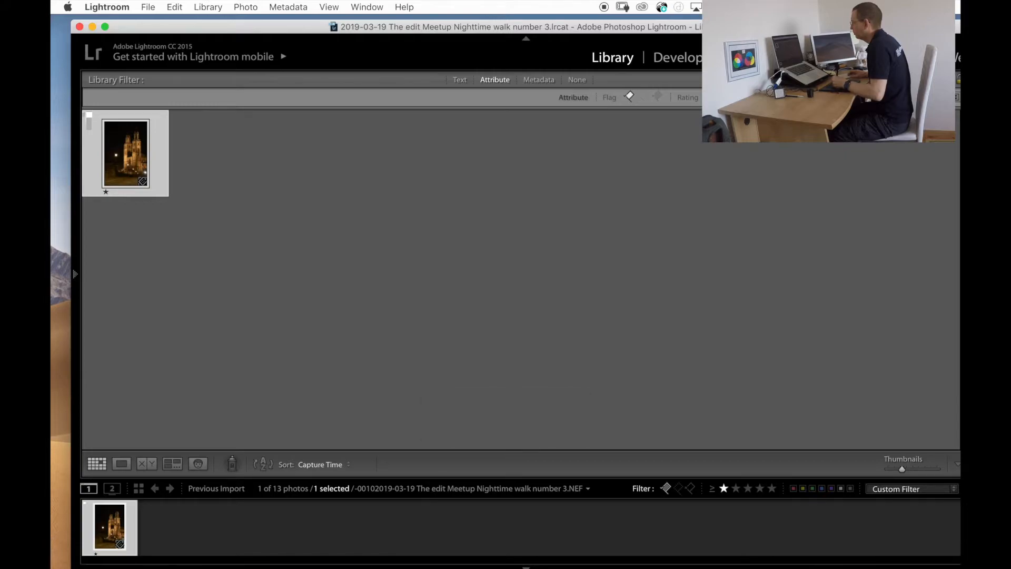
{"action": "left_click", "coordinate": [720, 97]}
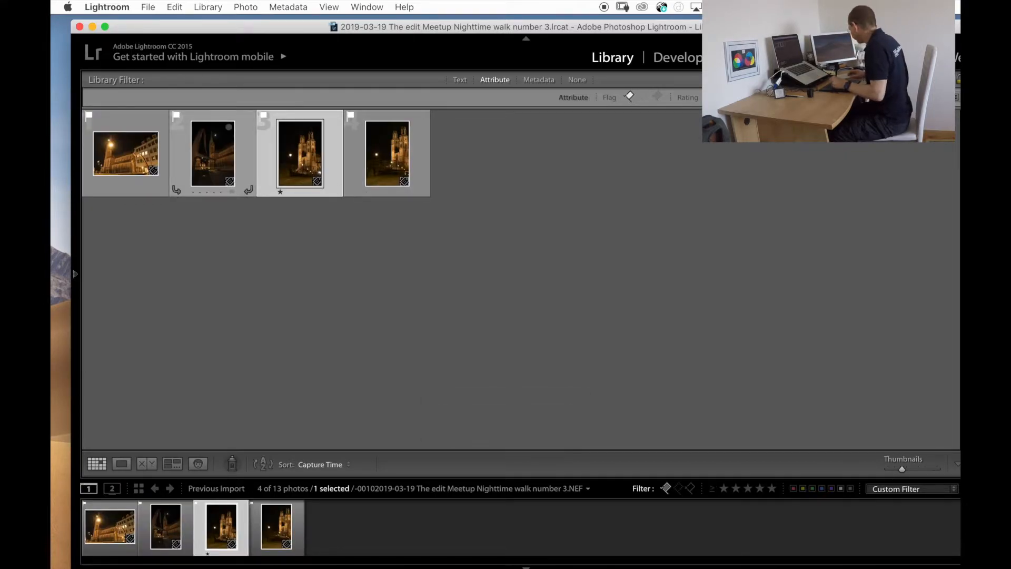
Step: Rate the second pick one star and filter the picks to photos rated one star or higher
{"action": "key", "text": "Left"}
{"action": "key", "text": "1"}
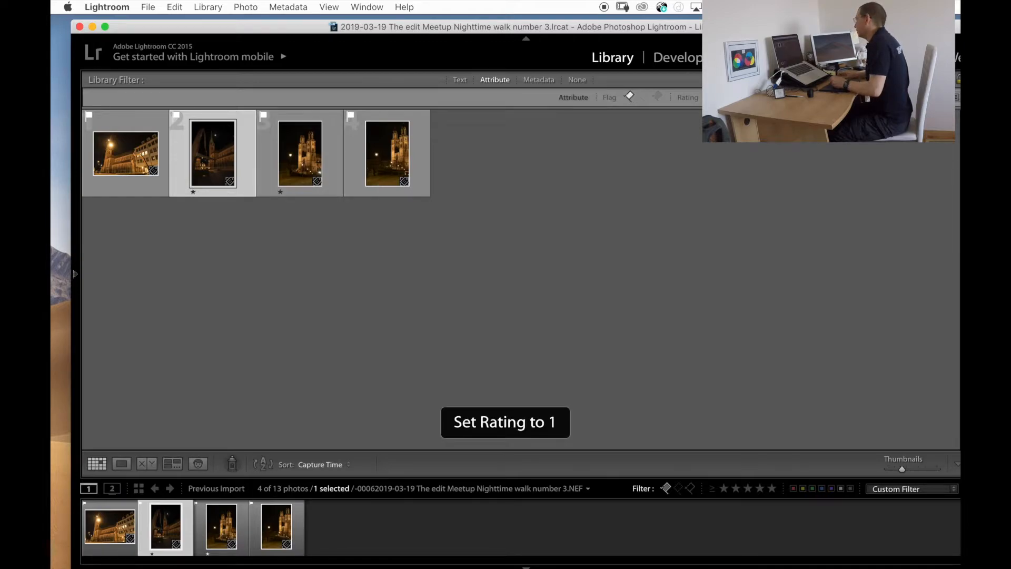
{"action": "left_click", "coordinate": [724, 488]}
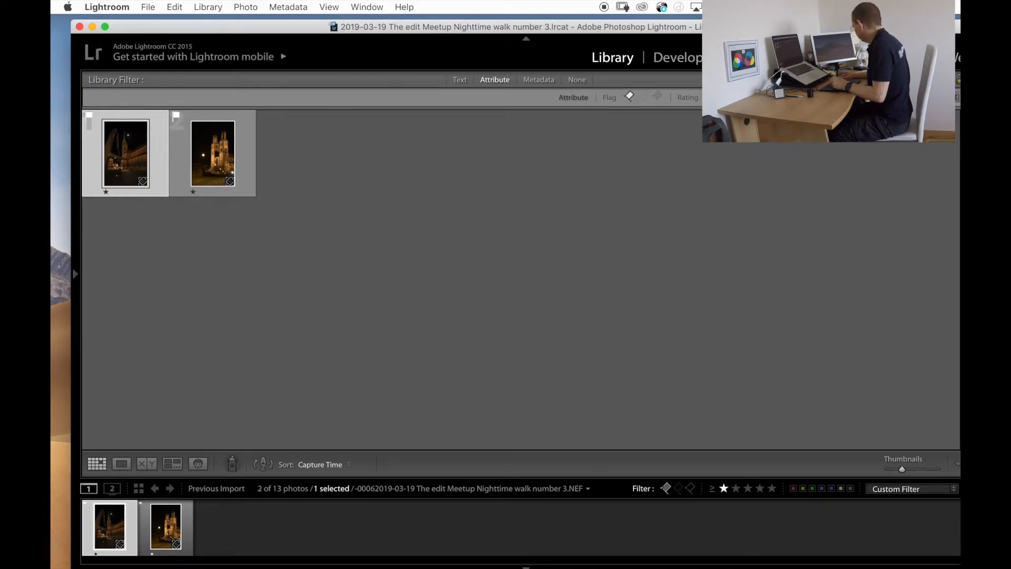
Step: Select both one-star photos and compare them side by side in Survey view
{"action": "key", "text": "super+a"}
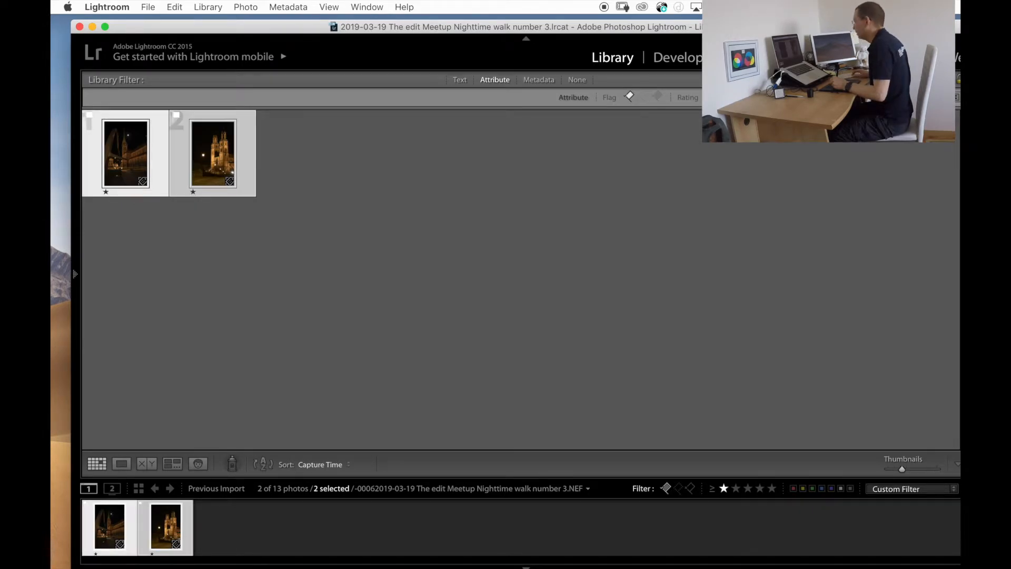
{"action": "key", "text": "n"}
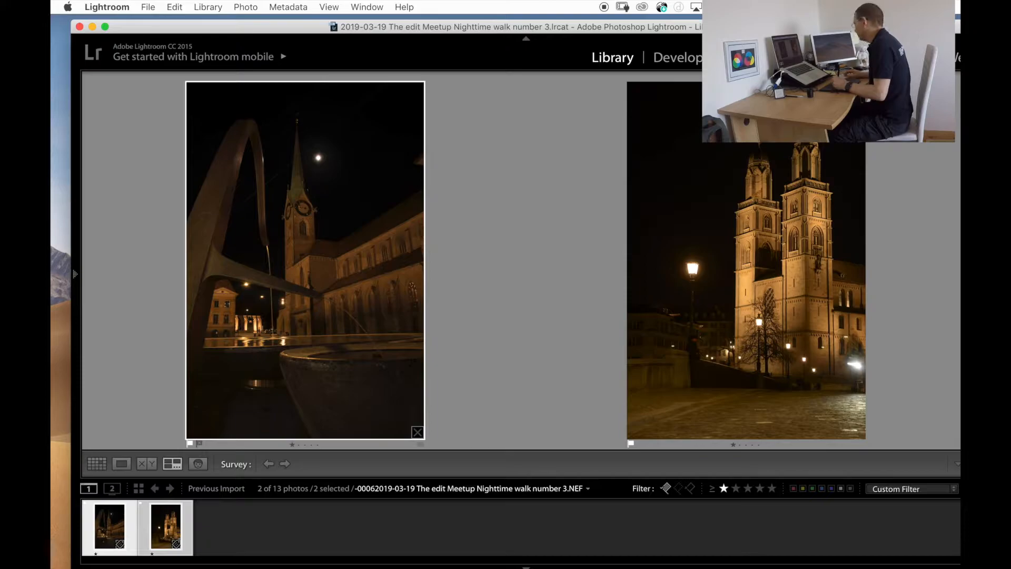
{"action": "key", "text": "g"}
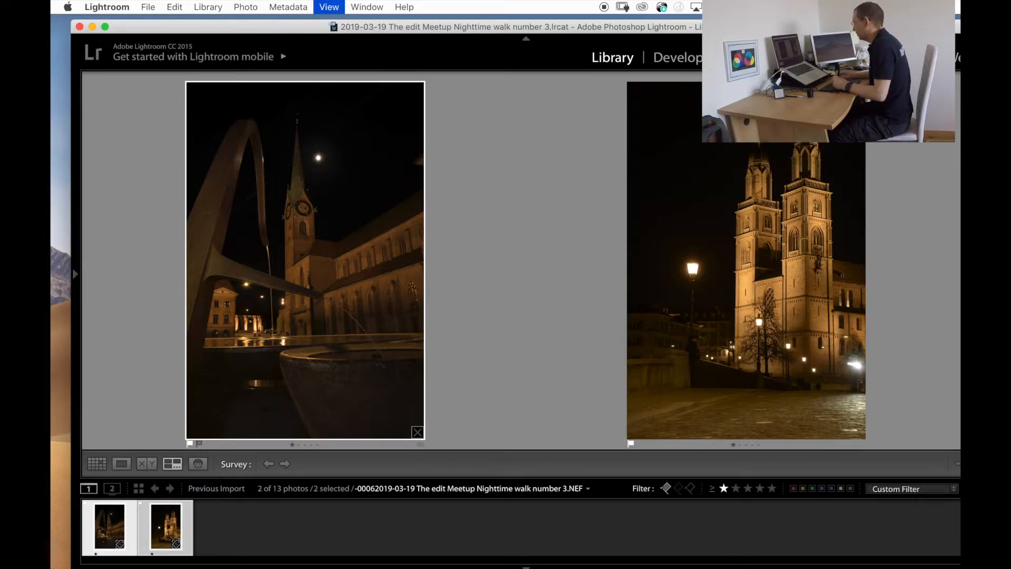
Step: Open the fountain and clock tower photo in the Develop module, hiding the side panels and showing them again
{"action": "key", "text": "d"}
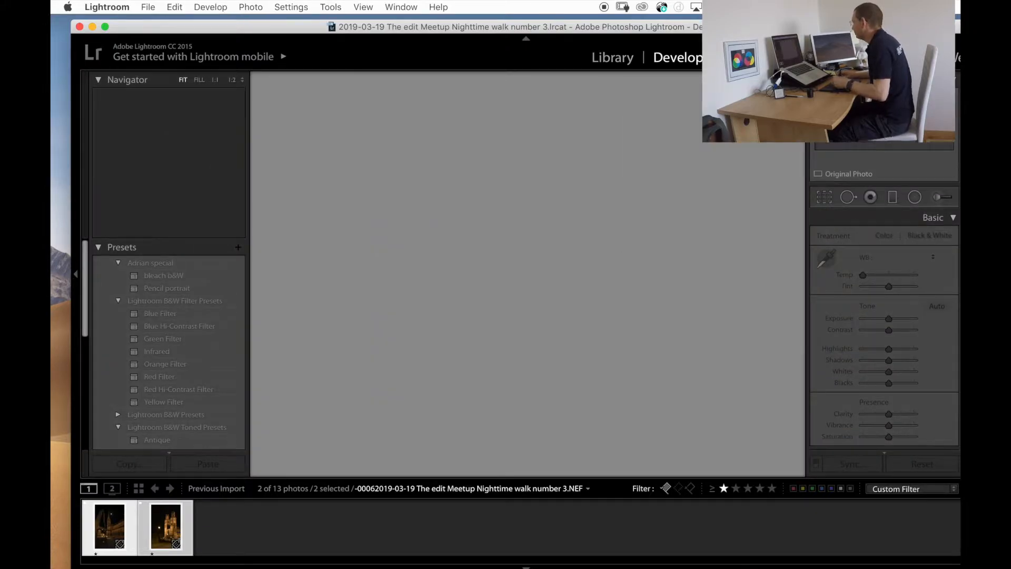
{"action": "key", "text": "Tab"}
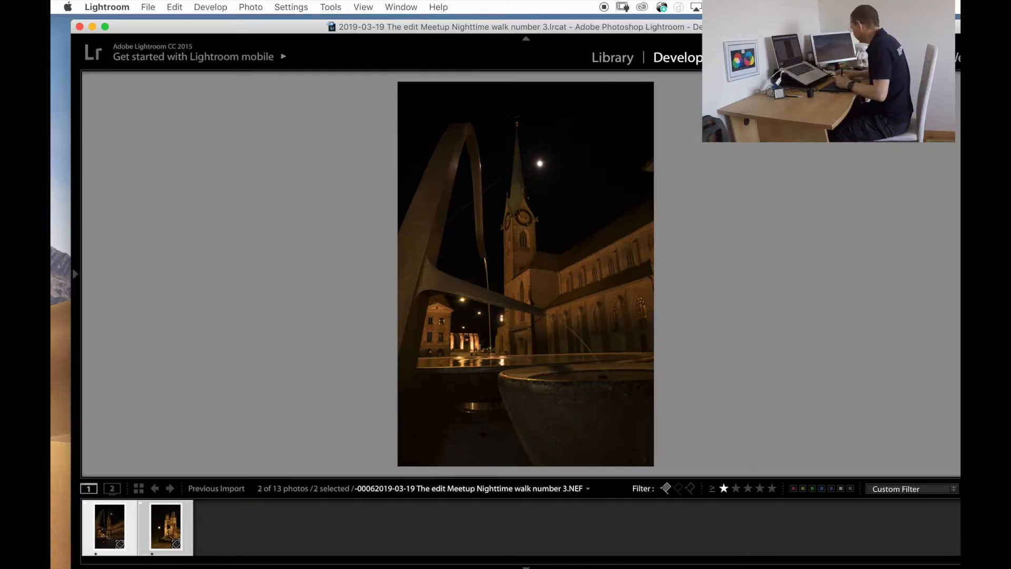
{"action": "key", "text": "Tab"}
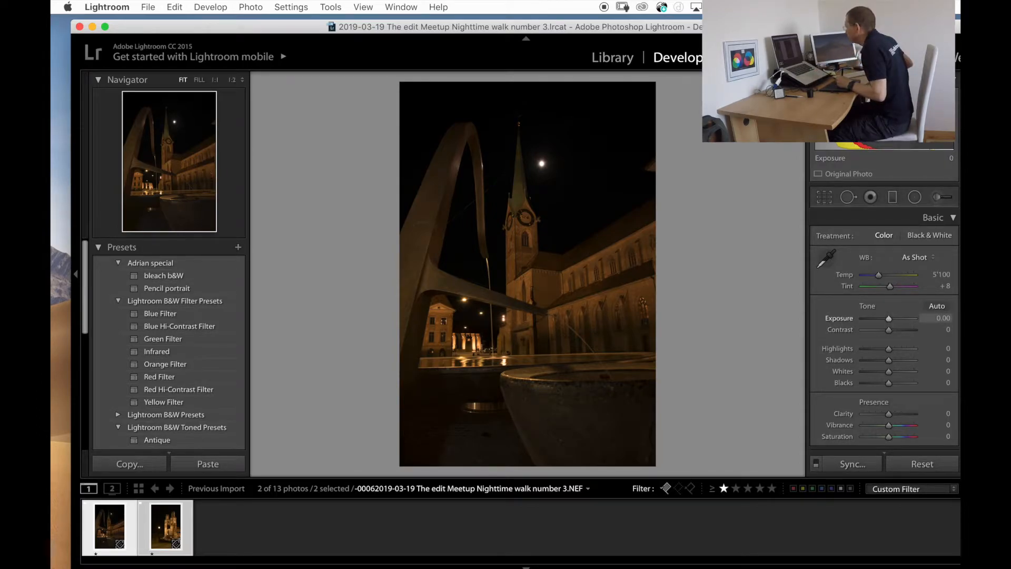
Step: Raise the Exposure of the fountain and clock tower photo to +0.70
{"action": "left_click", "coordinate": [942, 318]}
{"action": "key", "text": "Up"}
{"action": "key", "text": "Up"}
{"action": "key", "text": "Up"}
{"action": "key", "text": "Up"}
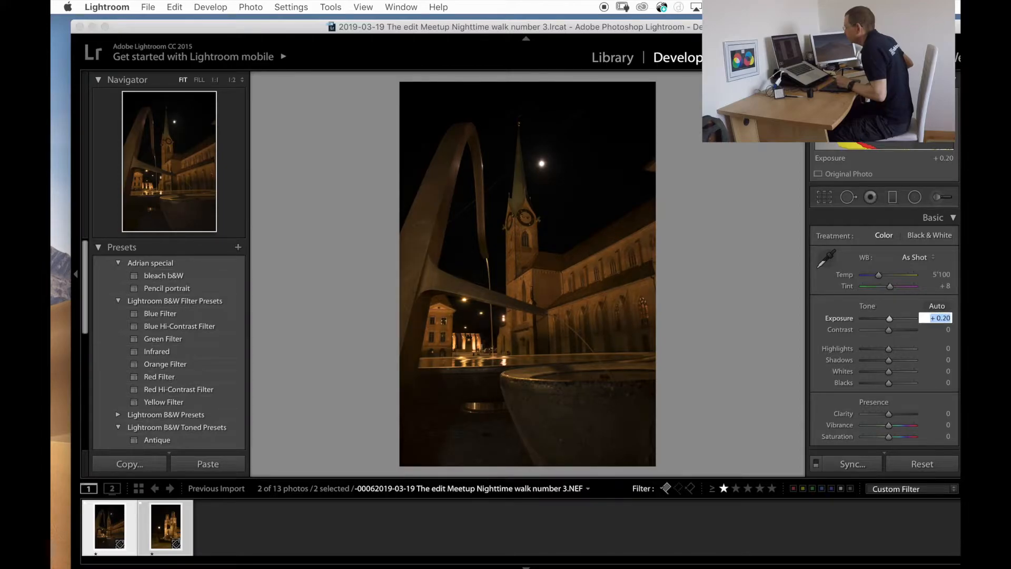
{"action": "key", "text": "Up"}
{"action": "key", "text": "Up"}
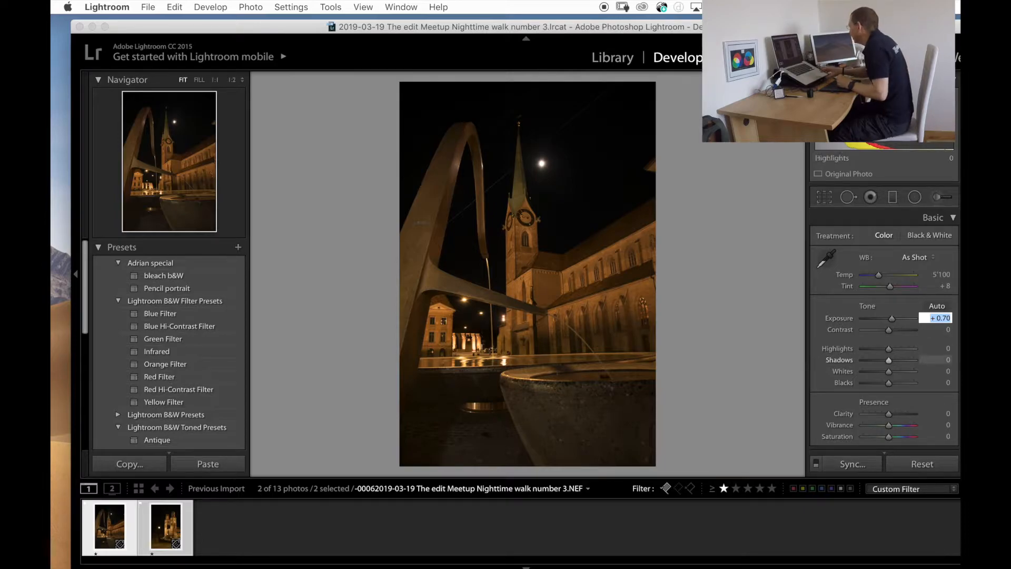
Step: Set the Sharpening Amount in the Detail settings to 0
{"action": "scroll", "coordinate": [884, 332], "scroll_direction": "down", "scroll_amount": 3}
{"action": "scroll", "coordinate": [884, 332], "scroll_direction": "down", "scroll_amount": 5}
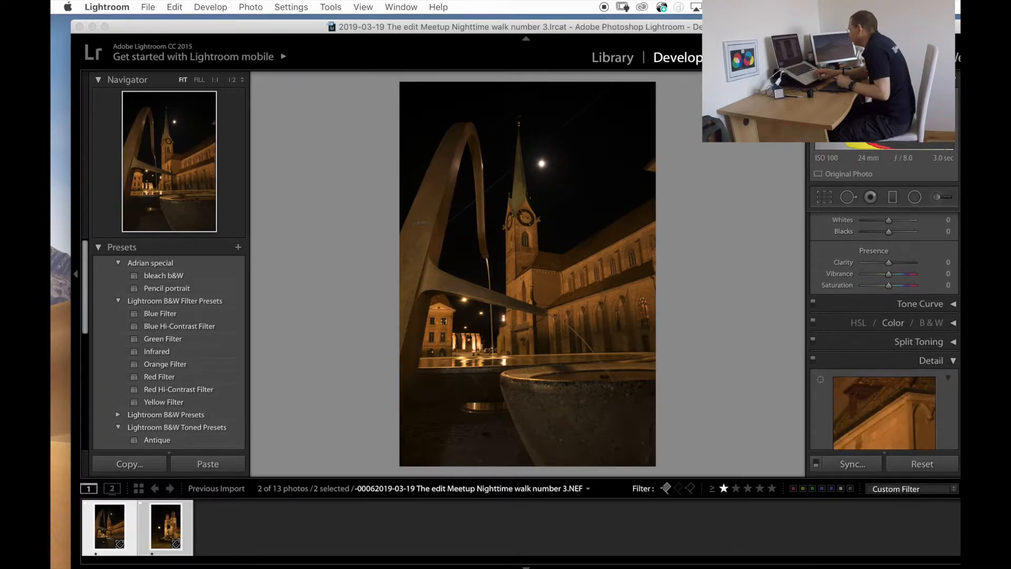
{"action": "type", "text": "0"}
{"action": "key", "text": "Return"}
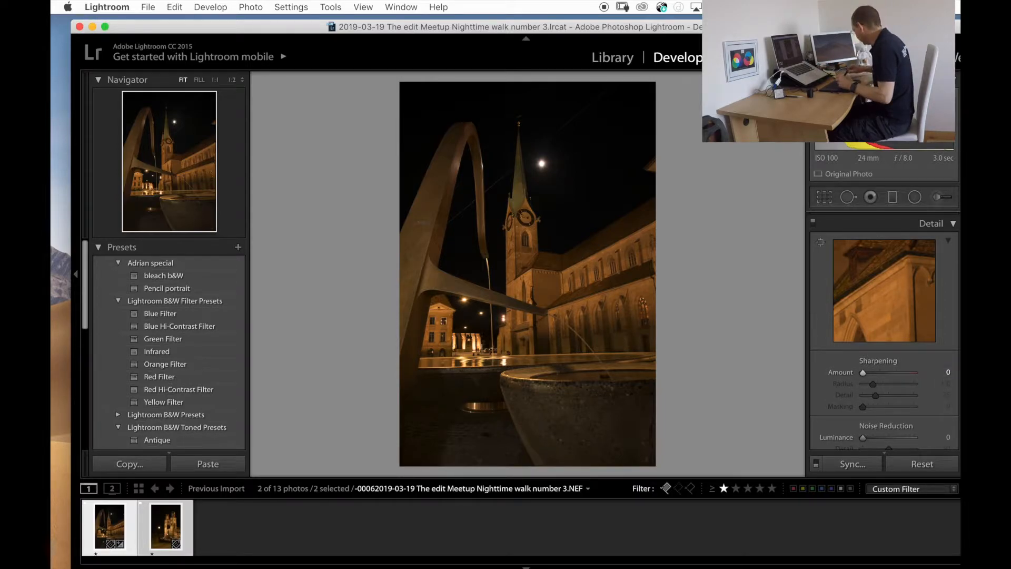
Step: Open the photo for editing in Photoshop and run the 003 Range action on it
{"action": "key", "text": "super+e"}
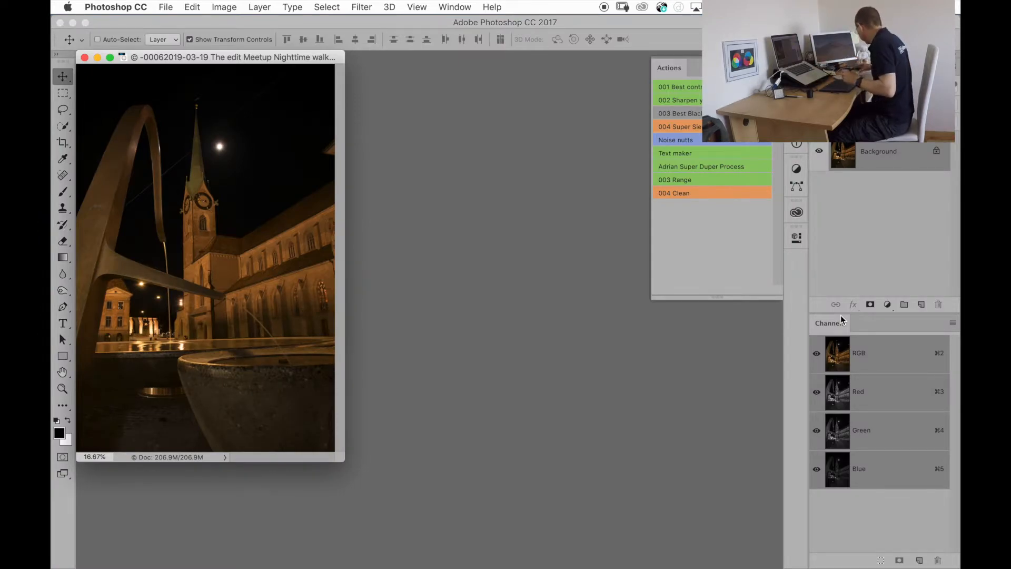
{"action": "key", "text": "super"}
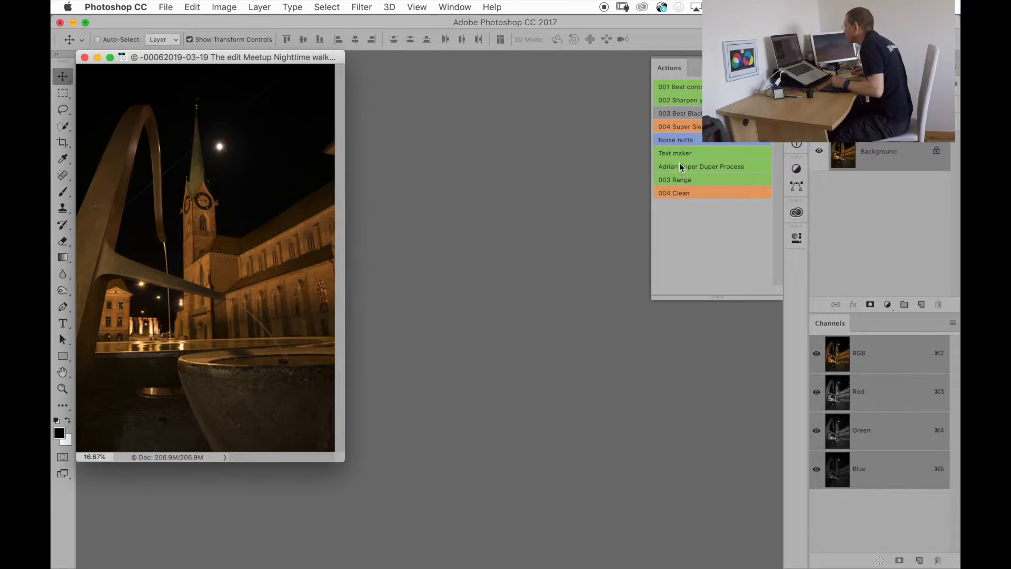
{"action": "left_click", "coordinate": [677, 180]}
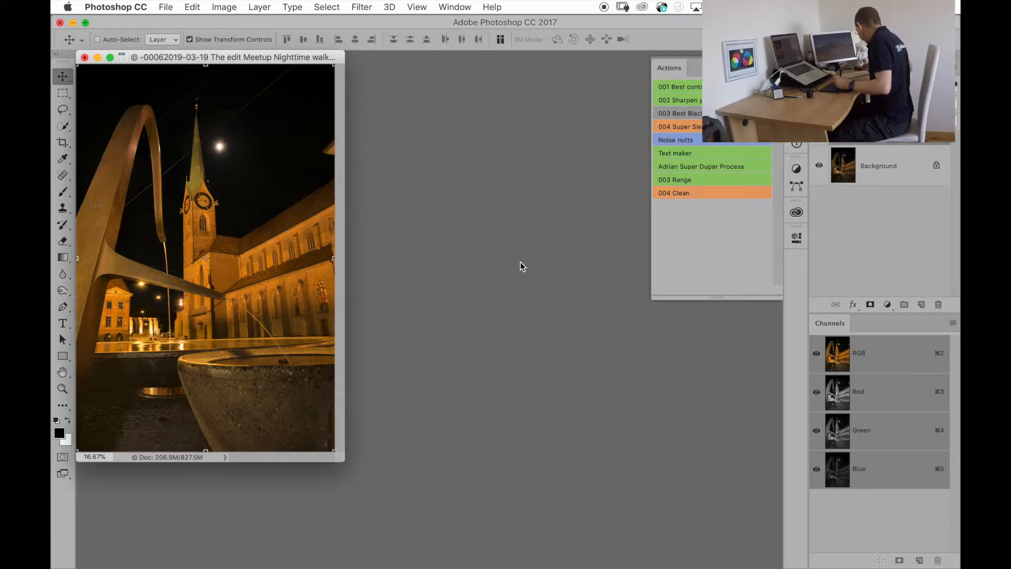
Step: Flatten the layers into the Background and duplicate it as a new layer
{"action": "key", "text": "super"}
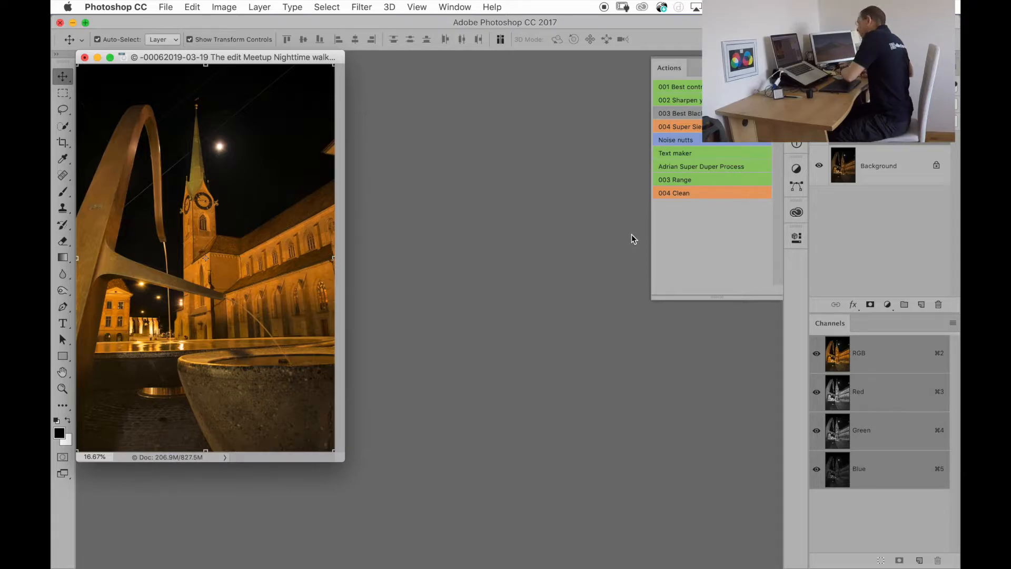
{"action": "key", "text": "super+j"}
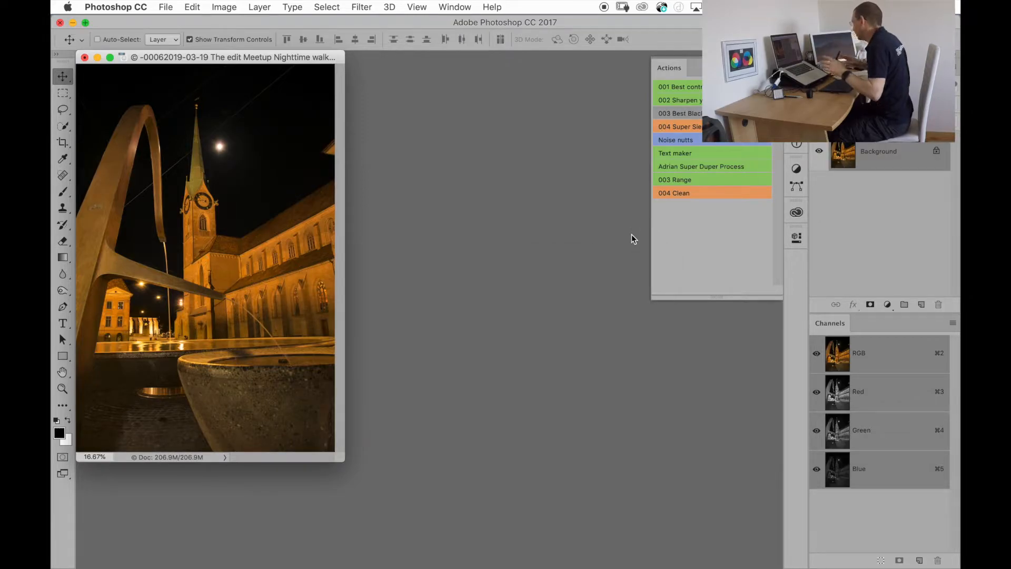
{"action": "key", "text": "super"}
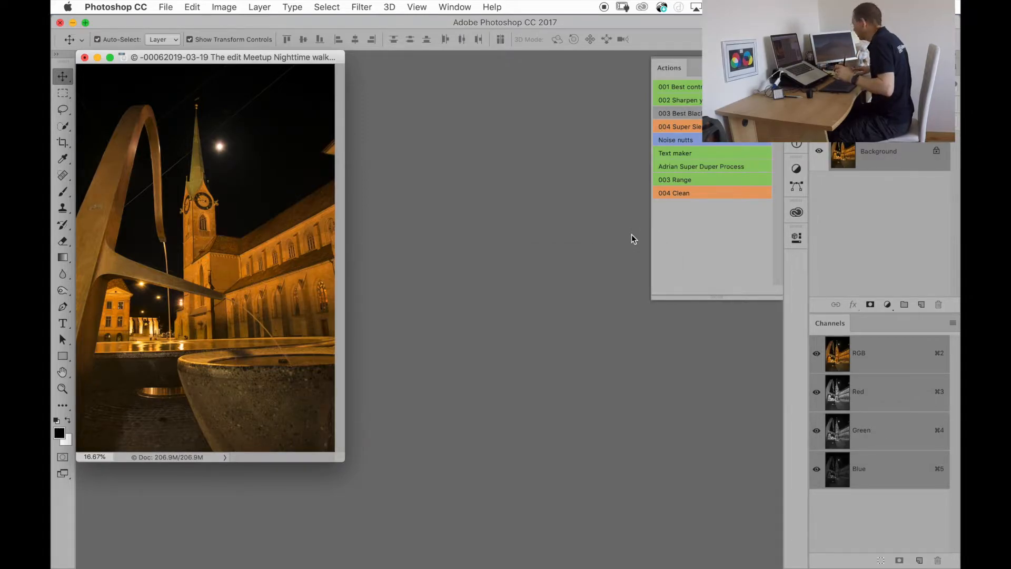
{"action": "key", "text": "super+j"}
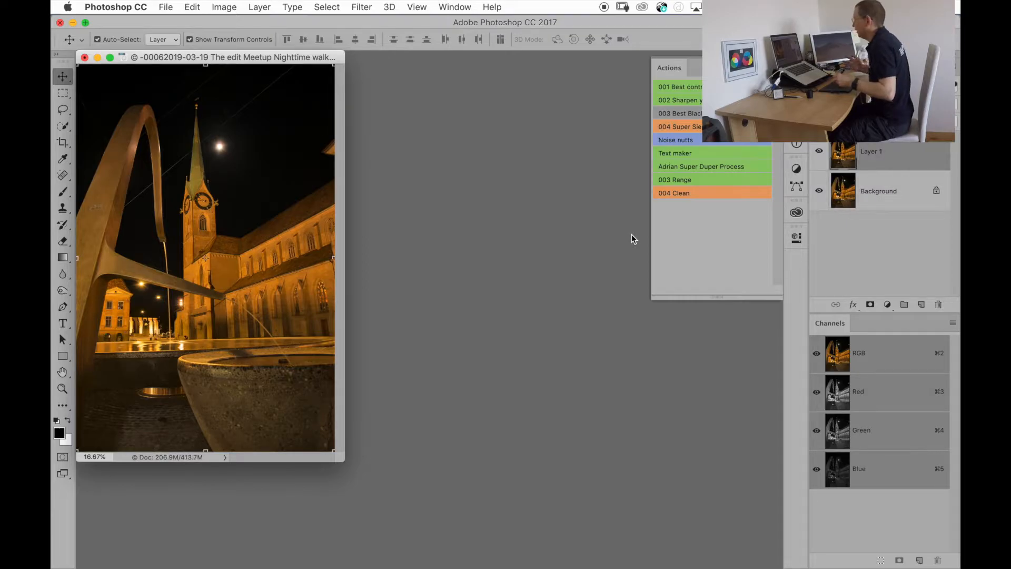
Step: Browse the Color Efex Pro 4 recipes and apply the filter to Layer 1 with 50% contrast, -21% saturation and a Fine effect radius
{"action": "left_click", "coordinate": [362, 7]}
{"action": "mouse_move", "coordinate": [372, 293]}
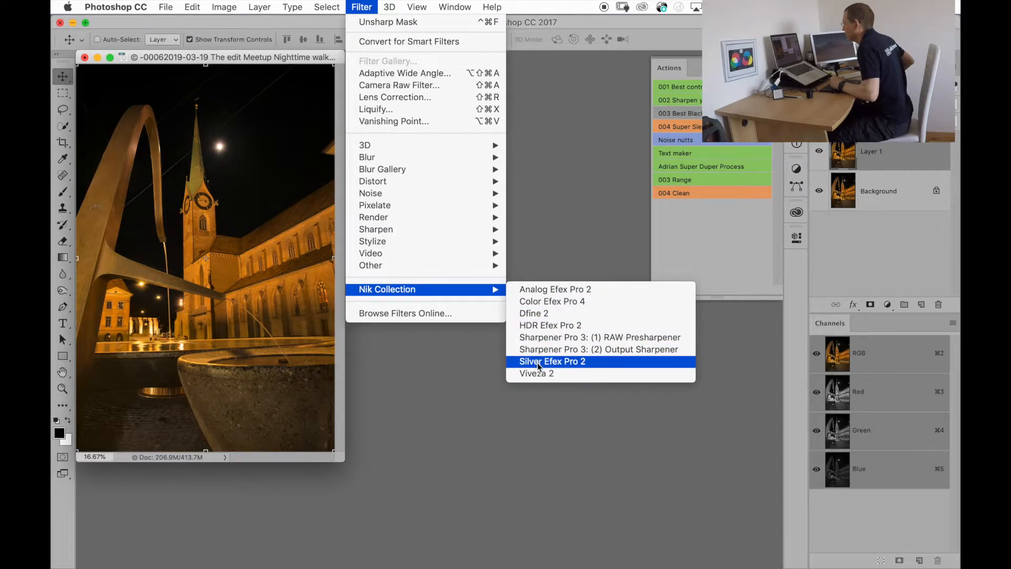
{"action": "left_click", "coordinate": [531, 301]}
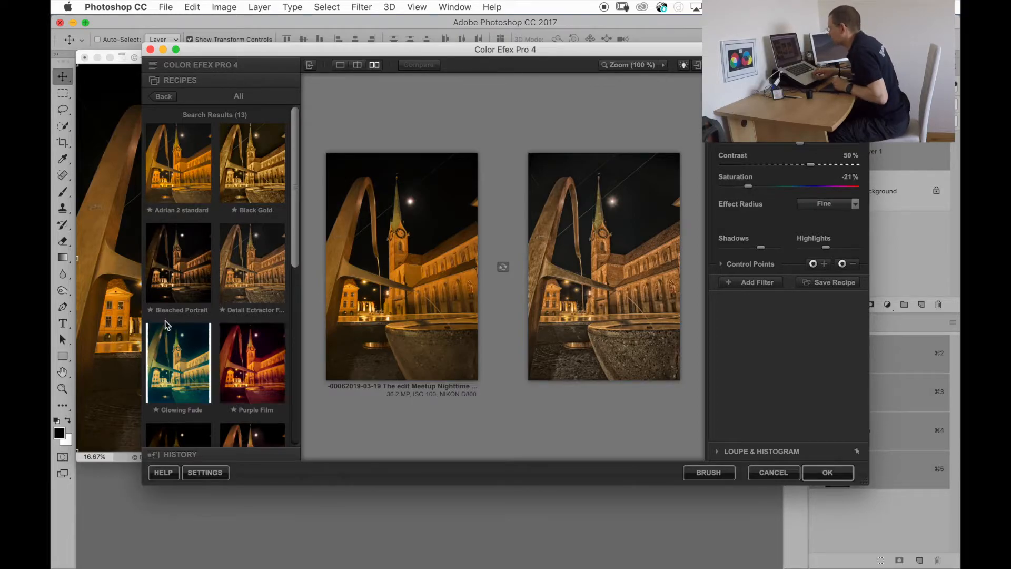
{"action": "scroll", "coordinate": [197, 338], "scroll_direction": "down", "scroll_amount": 5}
{"action": "scroll", "coordinate": [198, 338], "scroll_direction": "down", "scroll_amount": 6}
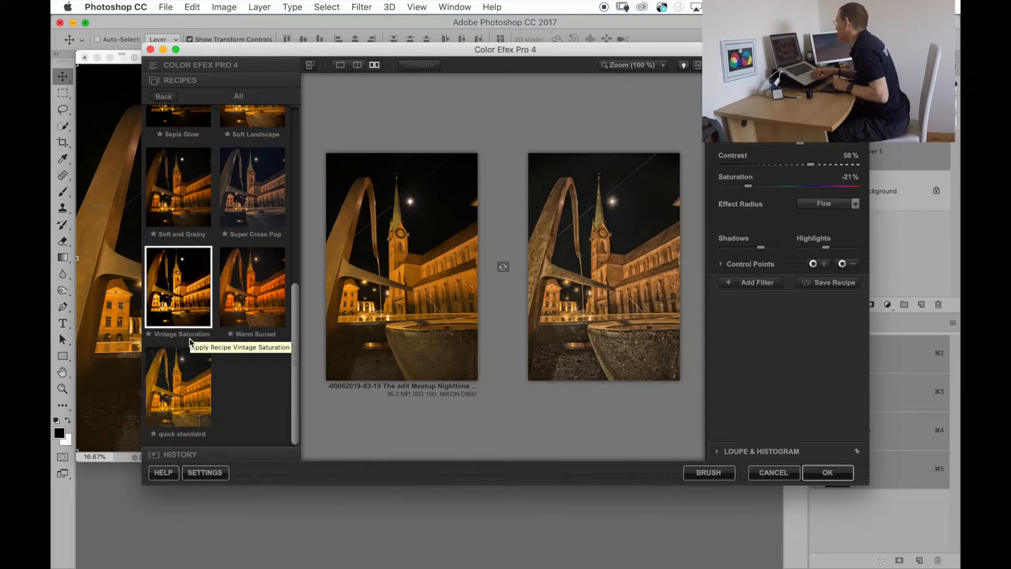
{"action": "scroll", "coordinate": [191, 335], "scroll_direction": "up", "scroll_amount": 8}
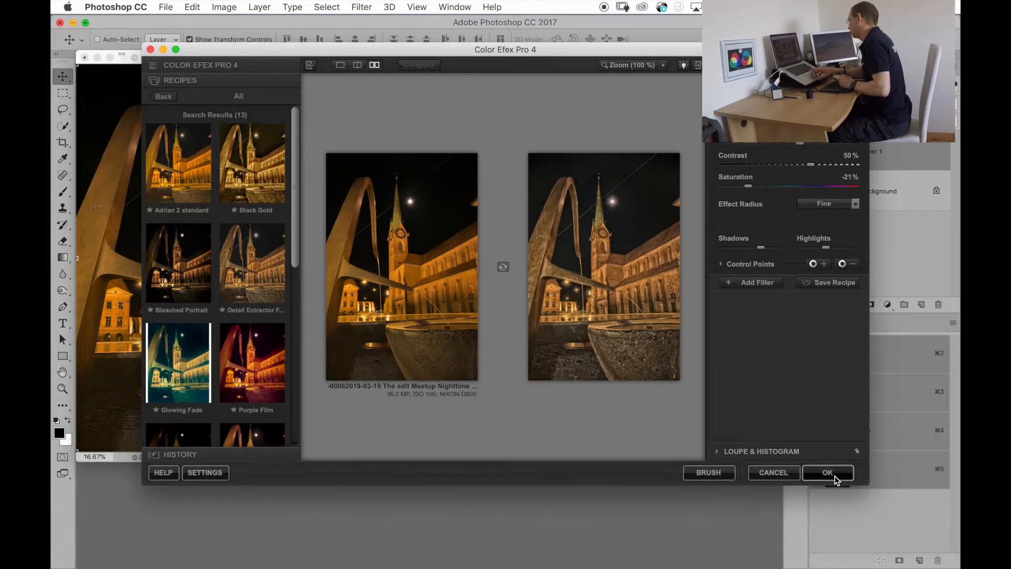
{"action": "left_click", "coordinate": [830, 474]}
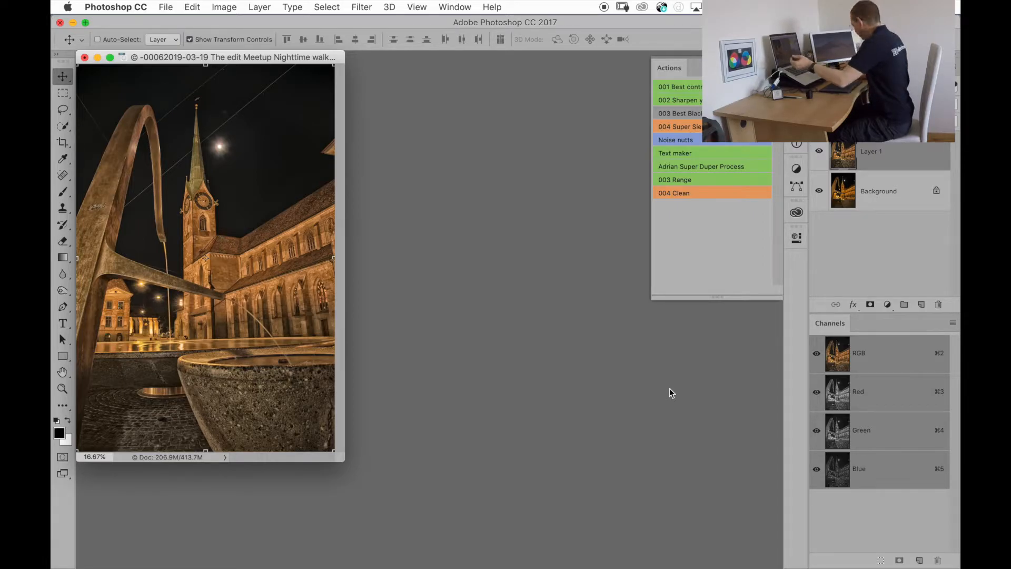
Step: Lower the opacity of Layer 1 with the Move tool active to soften the Color Efex effect
{"action": "key", "text": "b"}
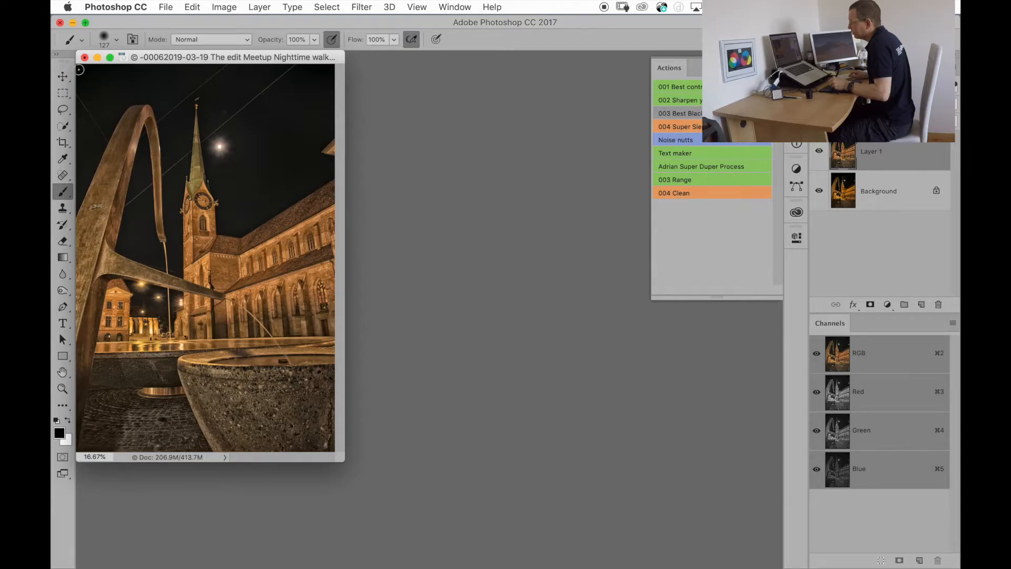
{"action": "left_click", "coordinate": [64, 76]}
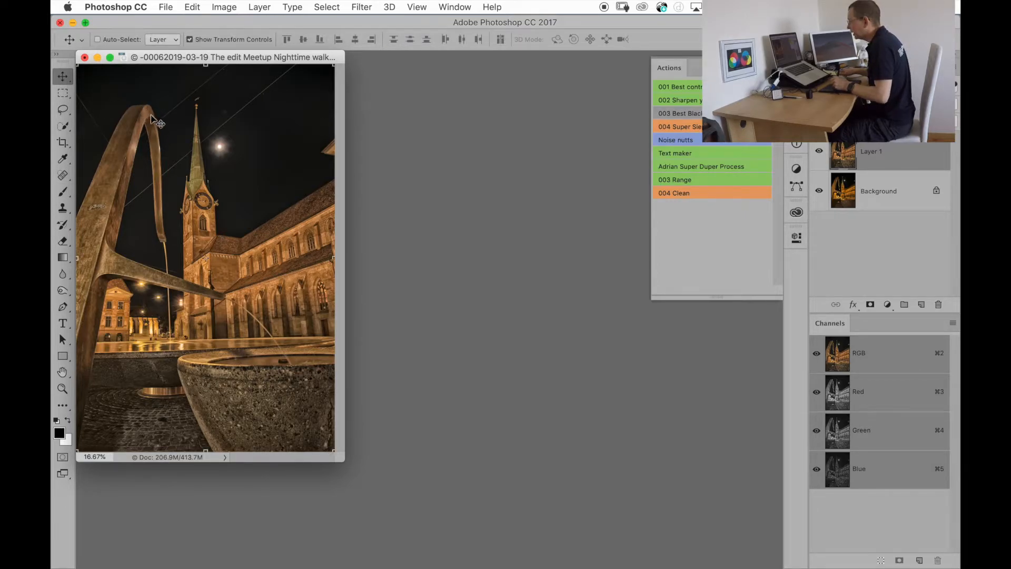
{"action": "key", "text": "5"}
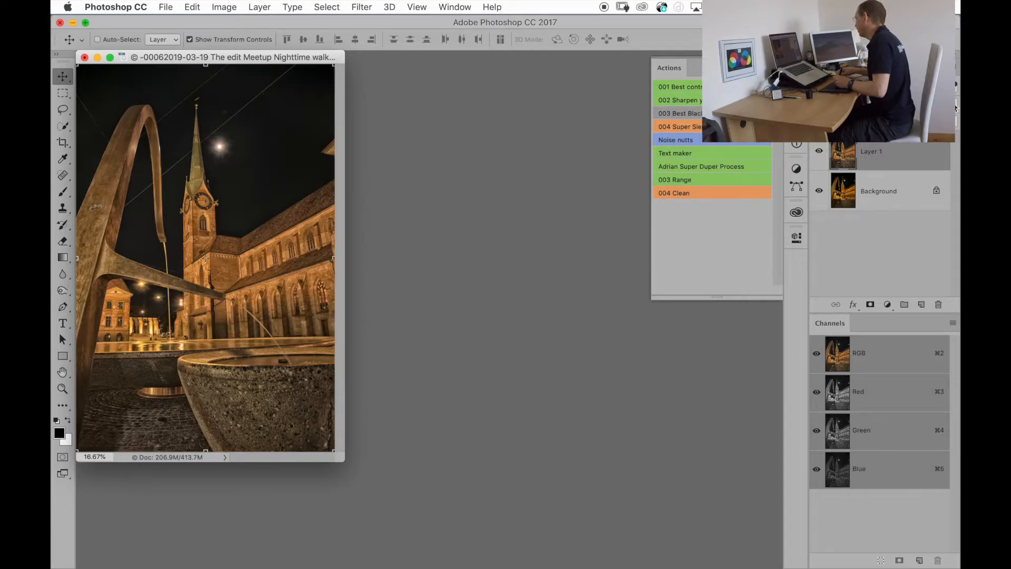
{"action": "left_click_drag", "start_coordinate": [952, 105], "coordinate": [914, 113]}
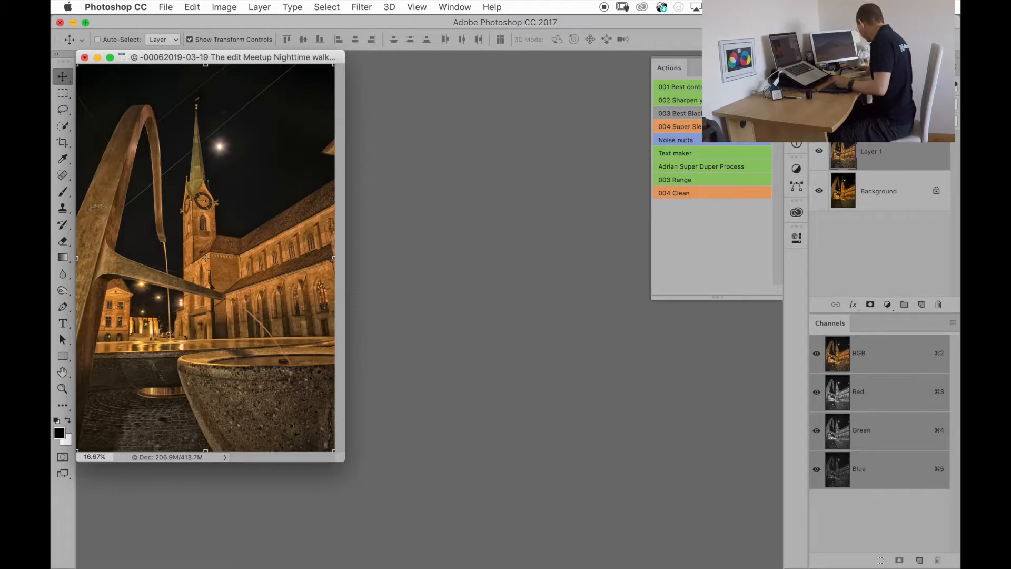
Step: Duplicate Layer 1 and open the copy in the Silver Efex Pro 2 filter
{"action": "key", "text": "super"}
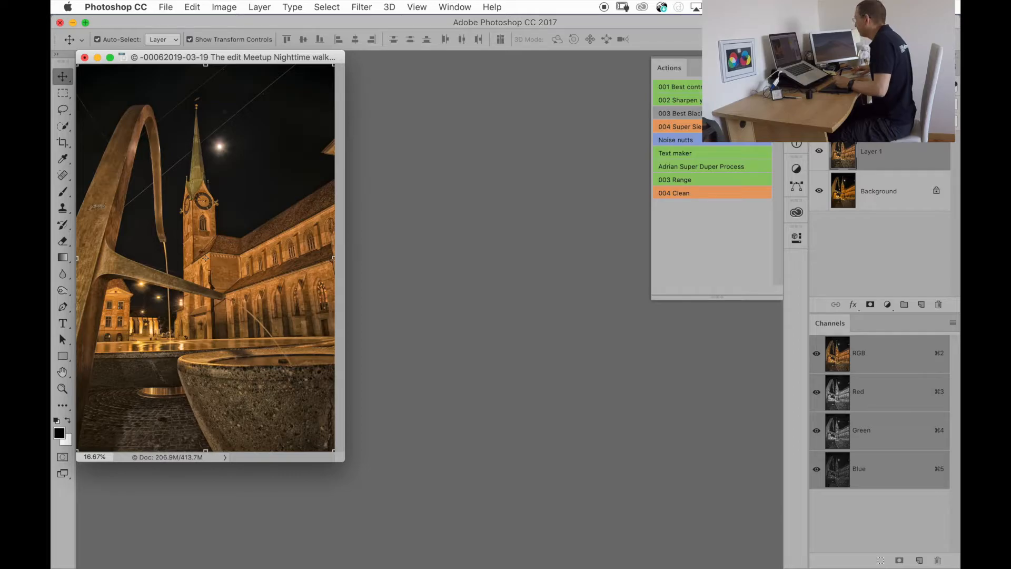
{"action": "key", "text": "super+j"}
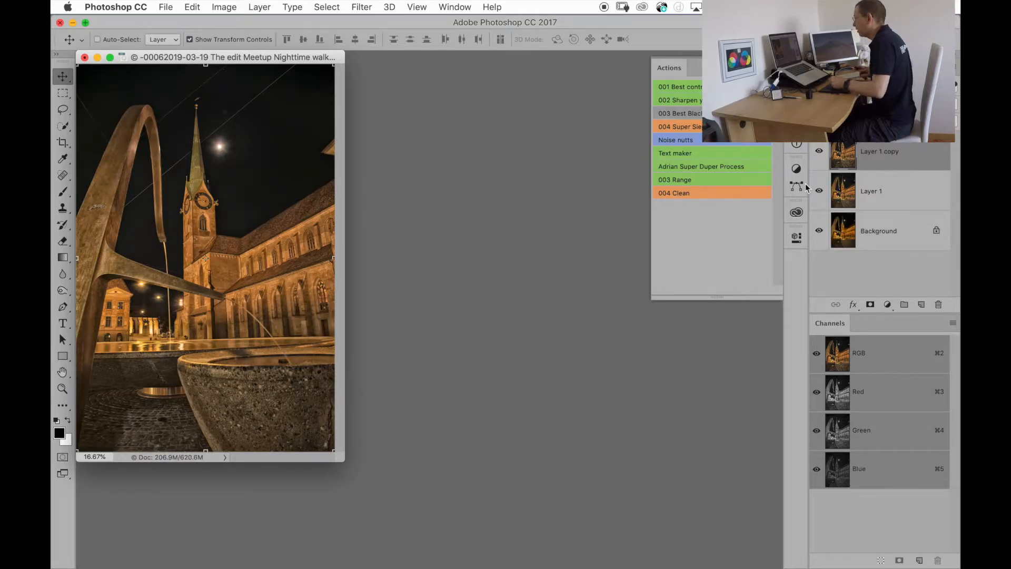
{"action": "left_click", "coordinate": [362, 7]}
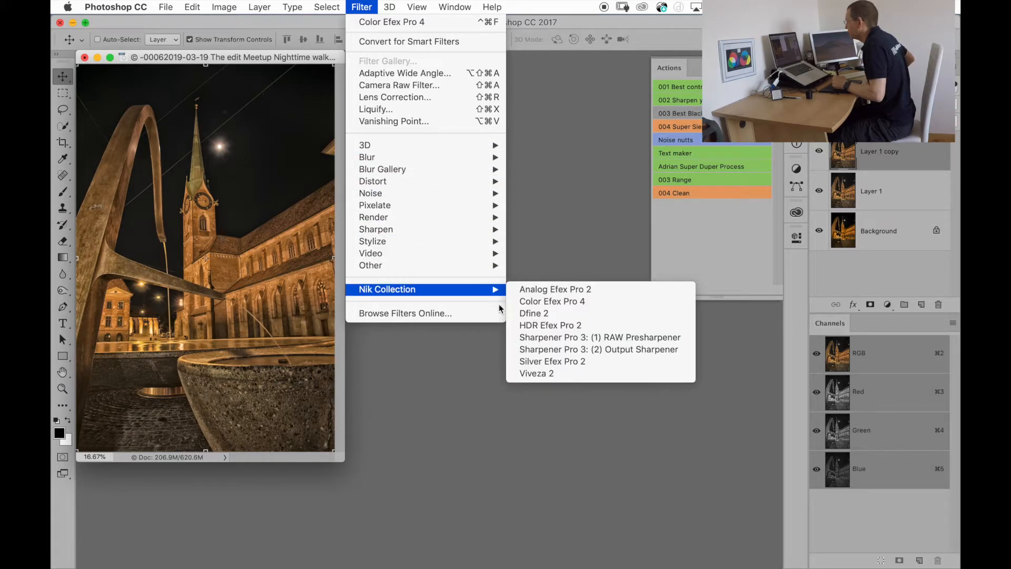
{"action": "mouse_move", "coordinate": [453, 295]}
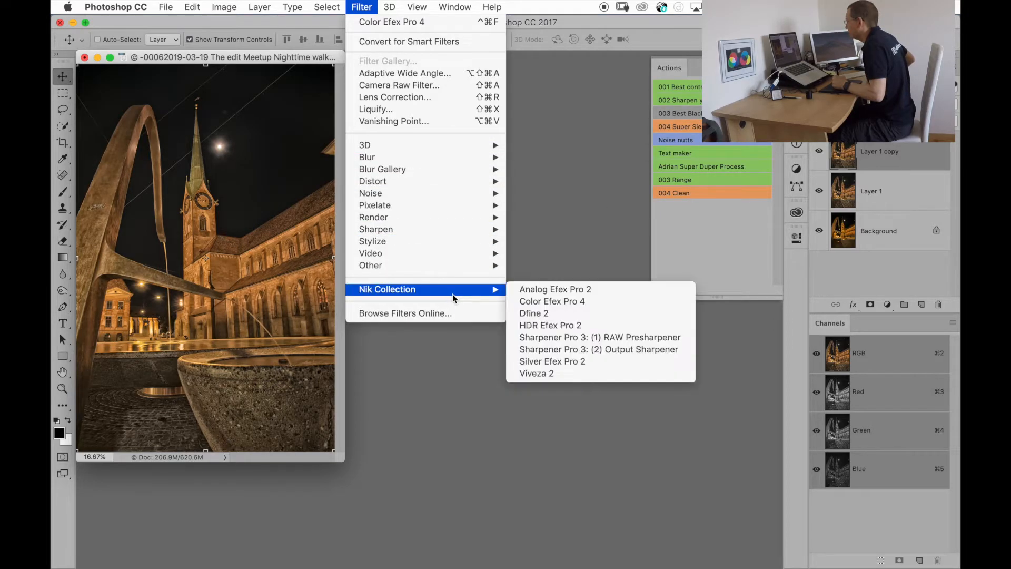
{"action": "left_click", "coordinate": [538, 362]}
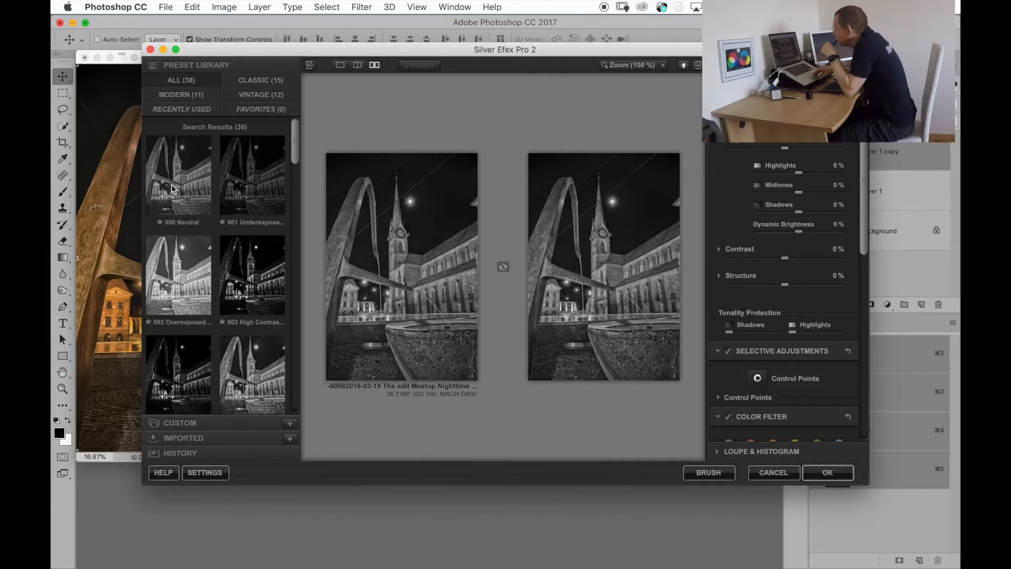
Step: Browse the black-and-white preset library and apply the 029 Cool Tones 2 preset to the preview
{"action": "scroll", "coordinate": [245, 363], "scroll_direction": "down", "scroll_amount": 3}
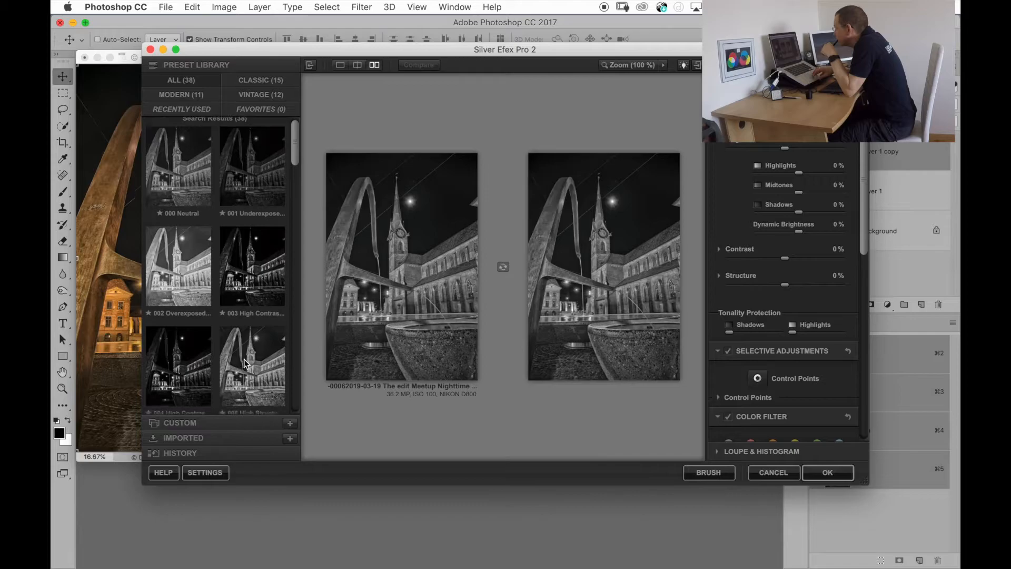
{"action": "scroll", "coordinate": [245, 363], "scroll_direction": "down", "scroll_amount": 1}
{"action": "scroll", "coordinate": [245, 363], "scroll_direction": "down", "scroll_amount": 8}
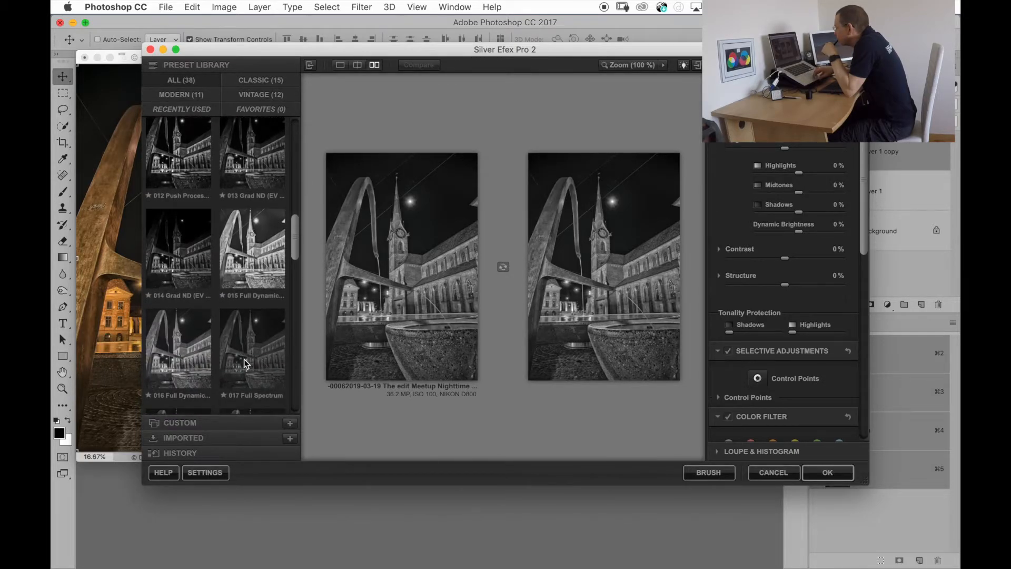
{"action": "scroll", "coordinate": [244, 362], "scroll_direction": "down", "scroll_amount": 2}
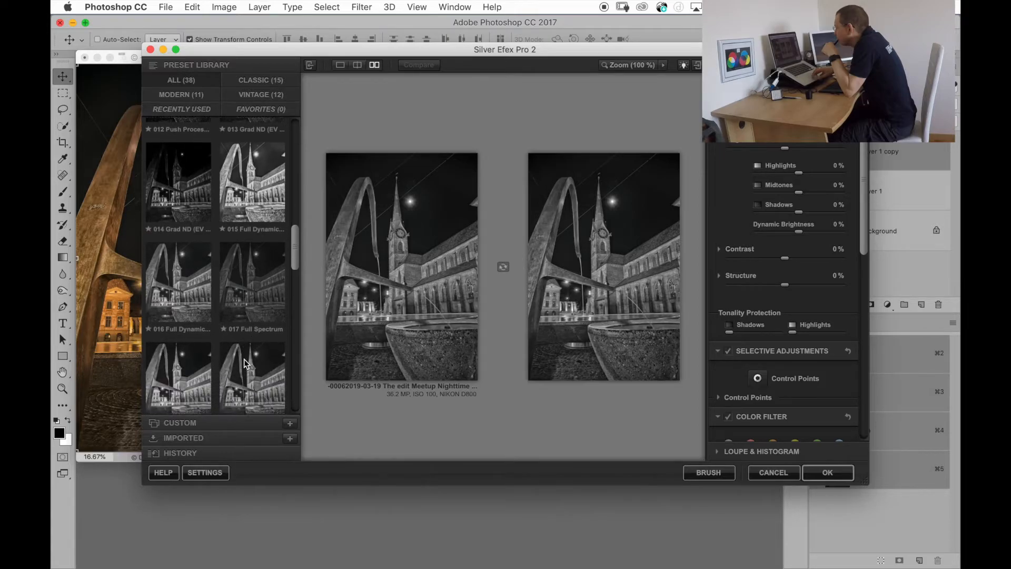
{"action": "scroll", "coordinate": [244, 362], "scroll_direction": "down", "scroll_amount": 4}
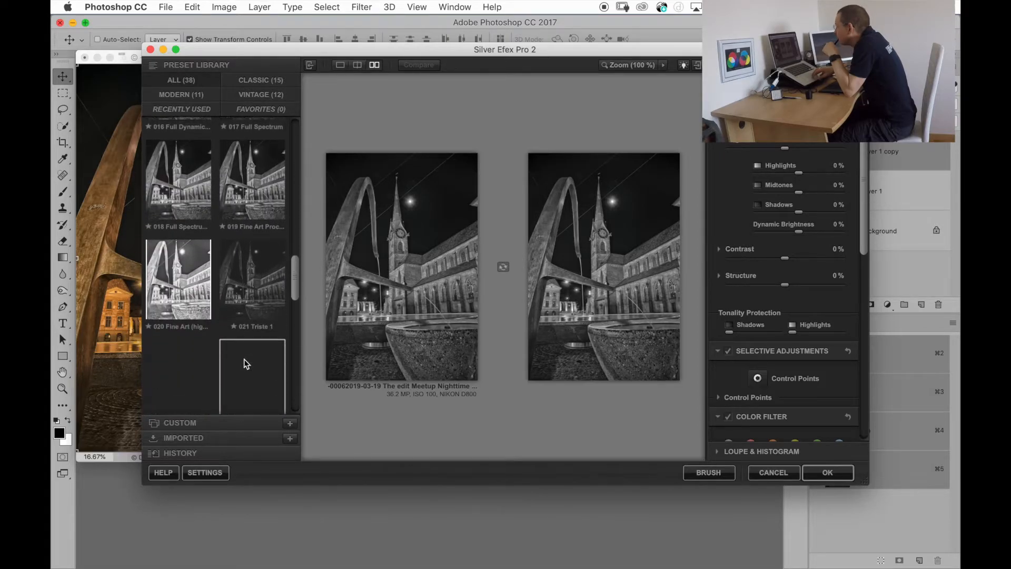
{"action": "scroll", "coordinate": [244, 362], "scroll_direction": "down", "scroll_amount": 1}
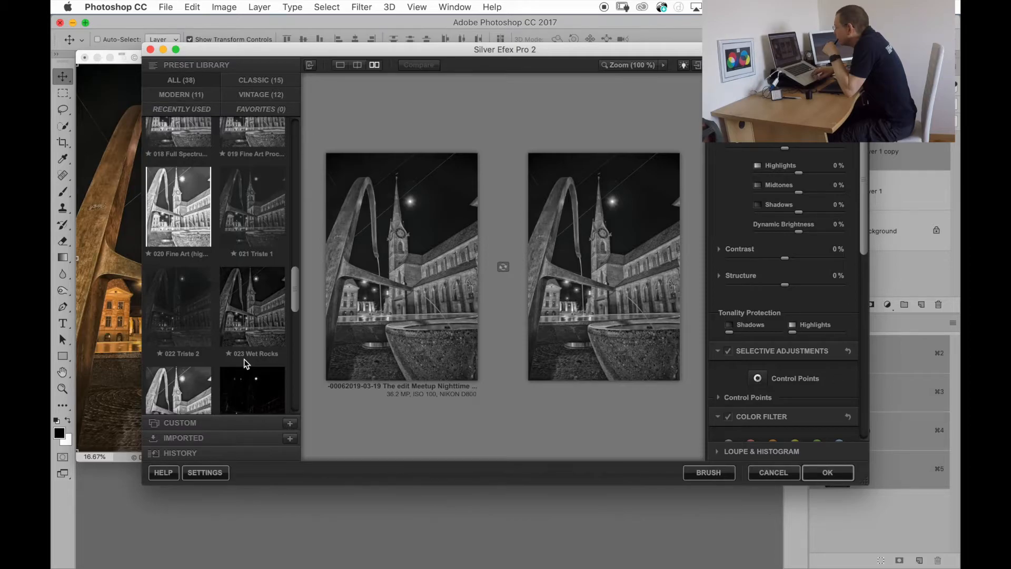
{"action": "scroll", "coordinate": [249, 279], "scroll_direction": "down", "scroll_amount": 2}
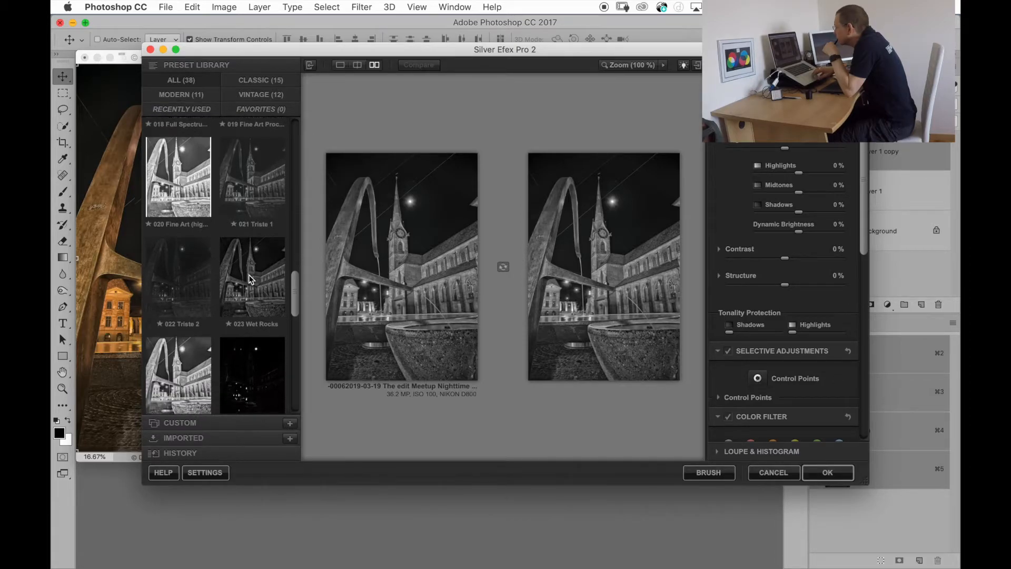
{"action": "scroll", "coordinate": [248, 275], "scroll_direction": "down", "scroll_amount": 1}
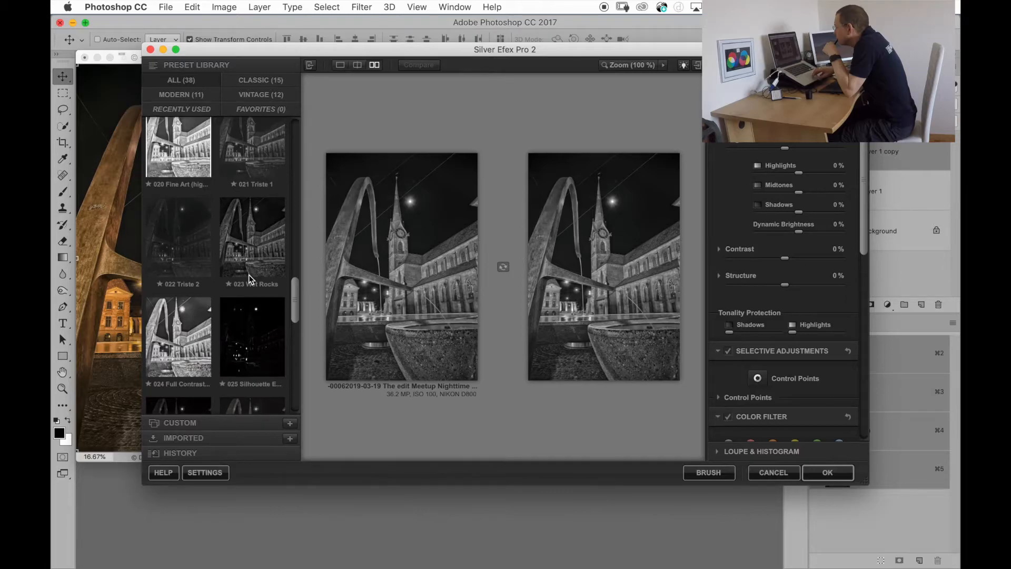
{"action": "scroll", "coordinate": [249, 279], "scroll_direction": "down", "scroll_amount": 5}
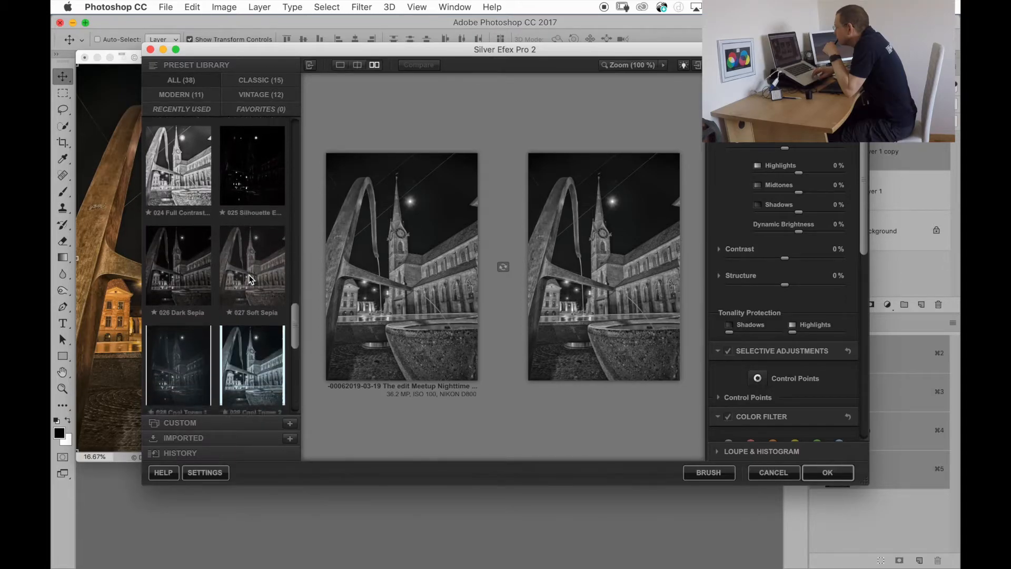
{"action": "scroll", "coordinate": [249, 278], "scroll_direction": "down", "scroll_amount": 3}
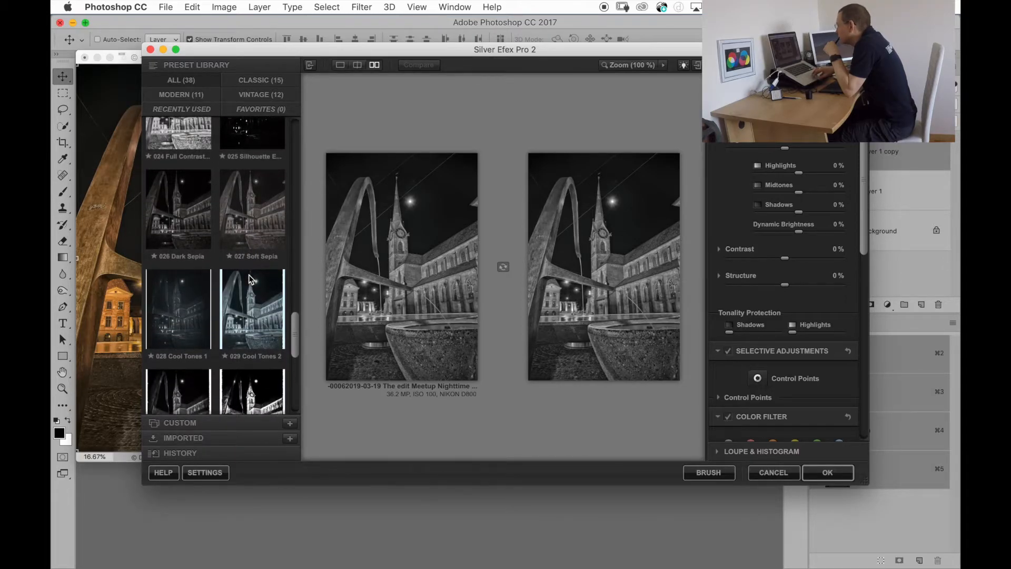
{"action": "left_click", "coordinate": [253, 316]}
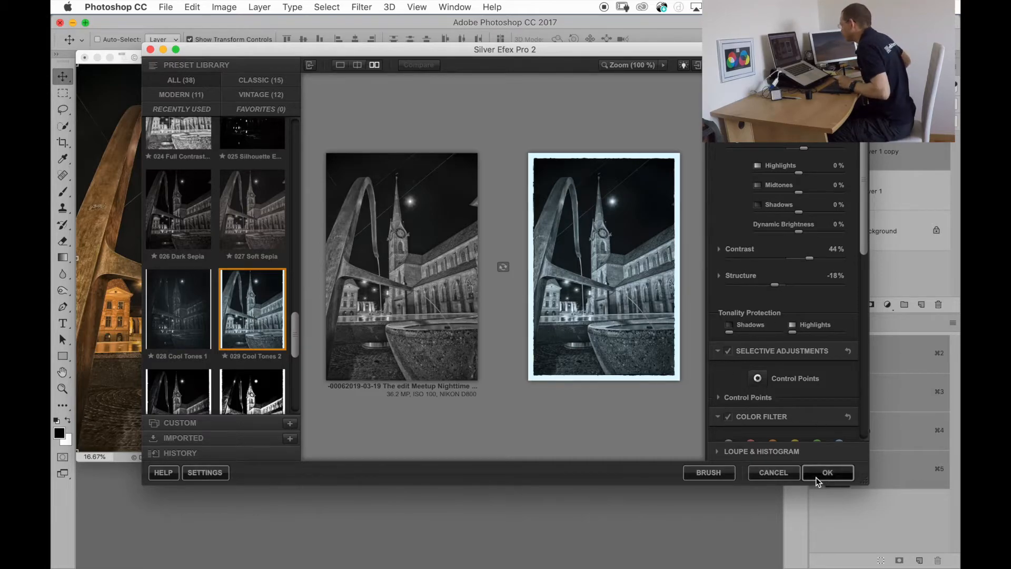
Step: Apply the Silver Efex Pro 2 filter to Layer 1 copy, compare layer opacities from 20% to 100%, and settle on 70%
{"action": "left_click", "coordinate": [832, 474]}
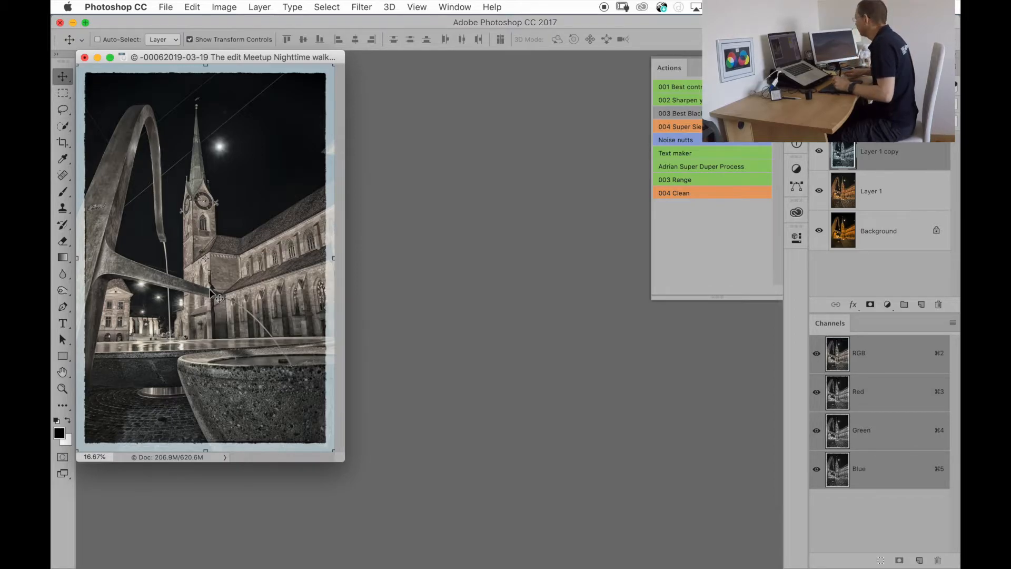
{"action": "key", "text": "5"}
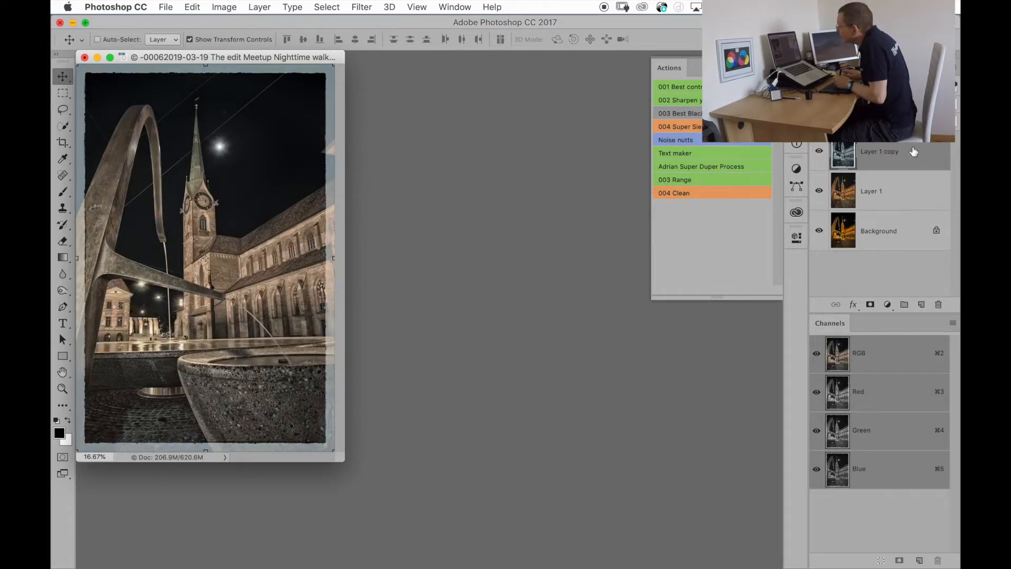
{"action": "key", "text": "4"}
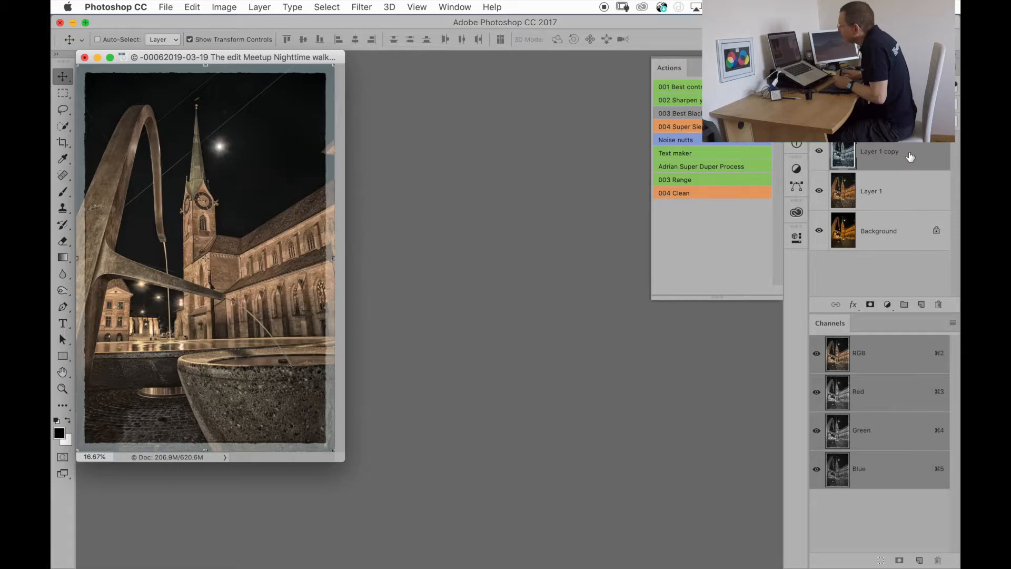
{"action": "key", "text": "3"}
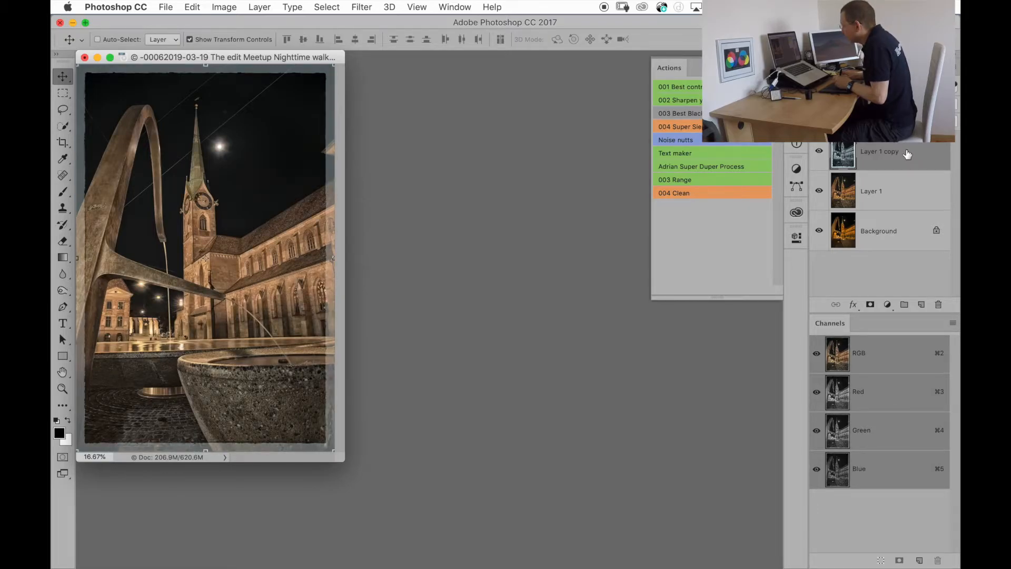
{"action": "key", "text": "2"}
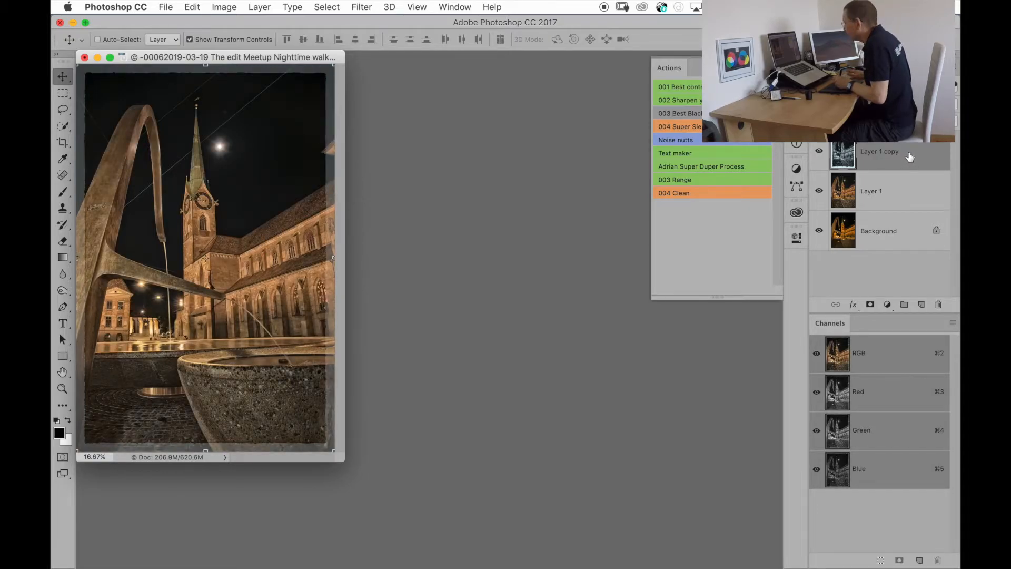
{"action": "key", "text": "0"}
{"action": "key", "text": "0"}
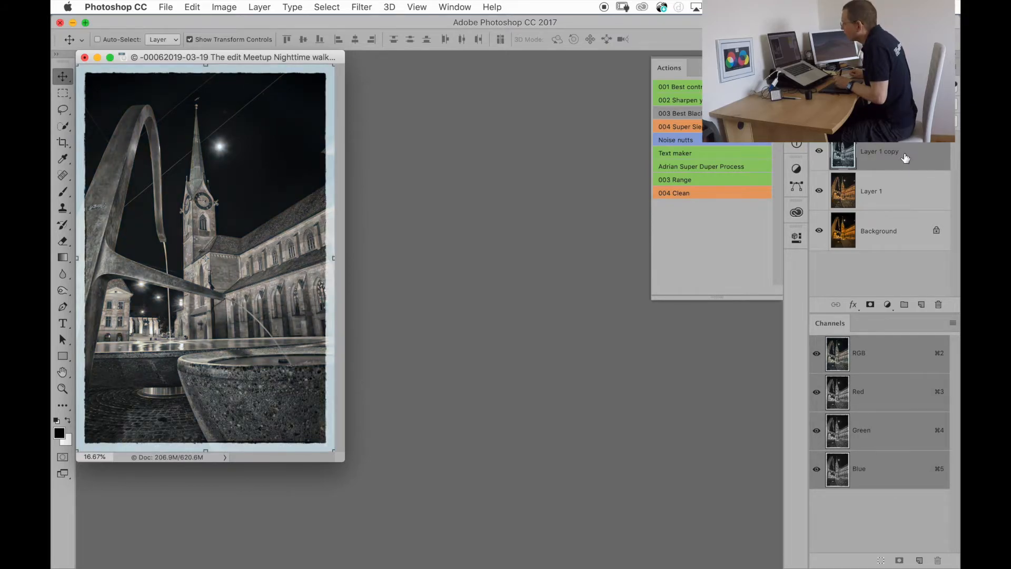
{"action": "key", "text": "9"}
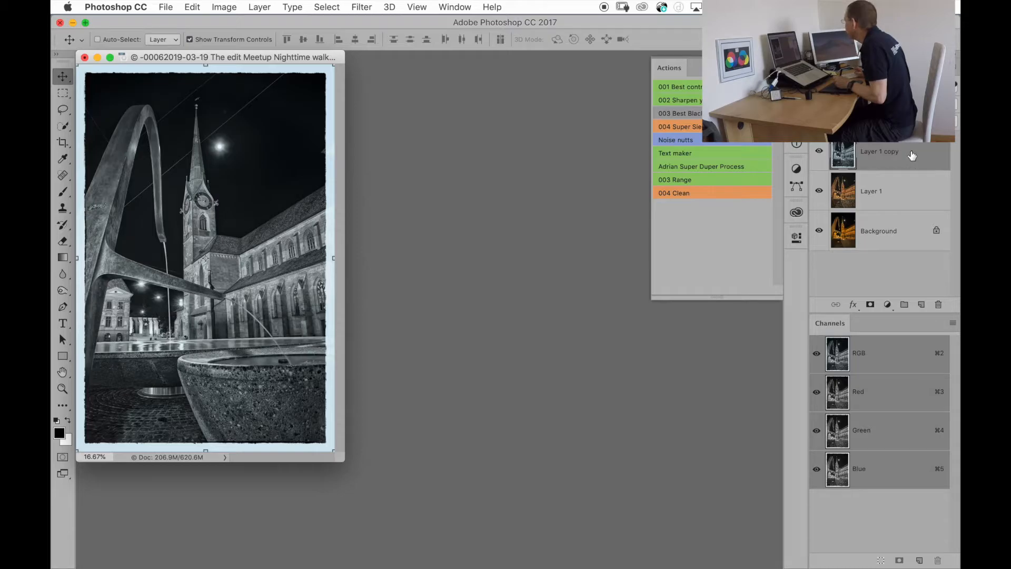
{"action": "key", "text": "0"}
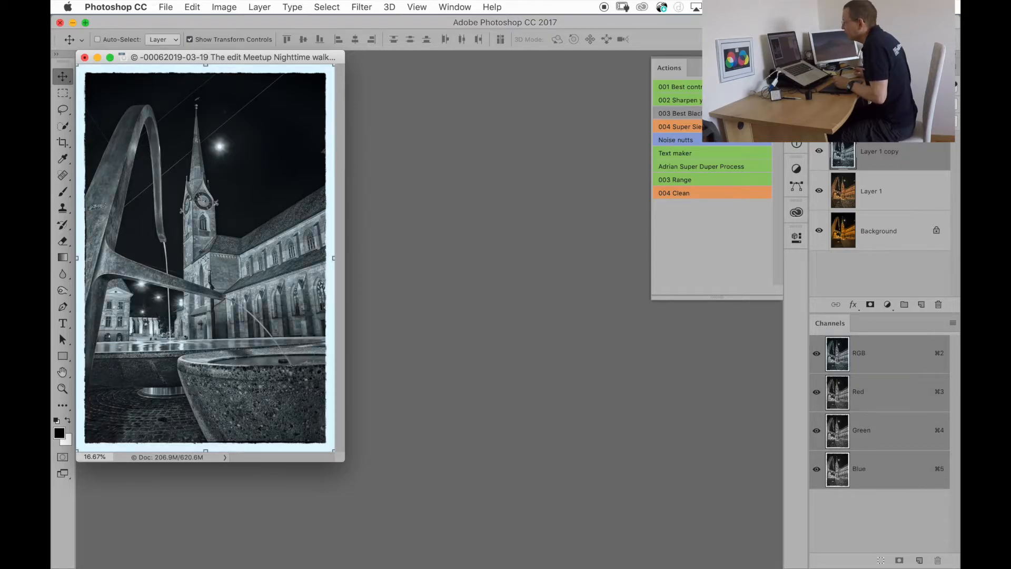
{"action": "key", "text": "9"}
{"action": "key", "text": "8"}
{"action": "key", "text": "7"}
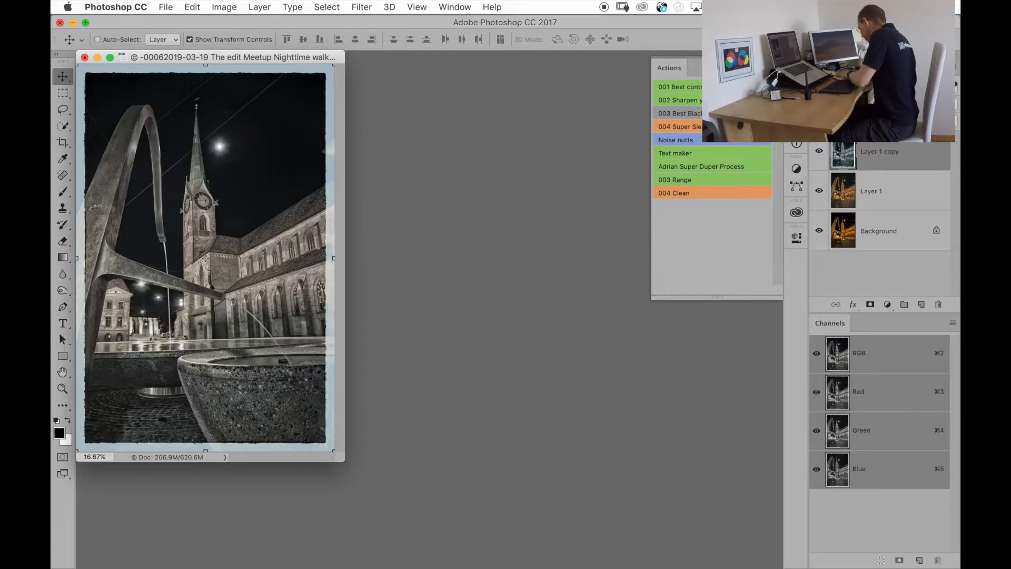
Step: Close the edited fountain image with its changes saved and switch to the Library grid in Lightroom
{"action": "key", "text": "super+w"}
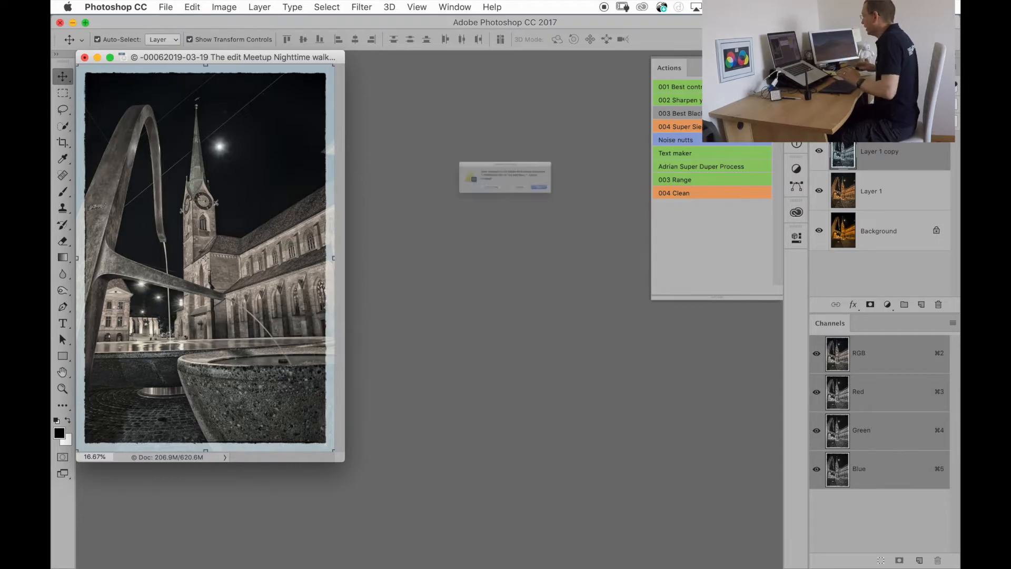
{"action": "key", "text": "Return"}
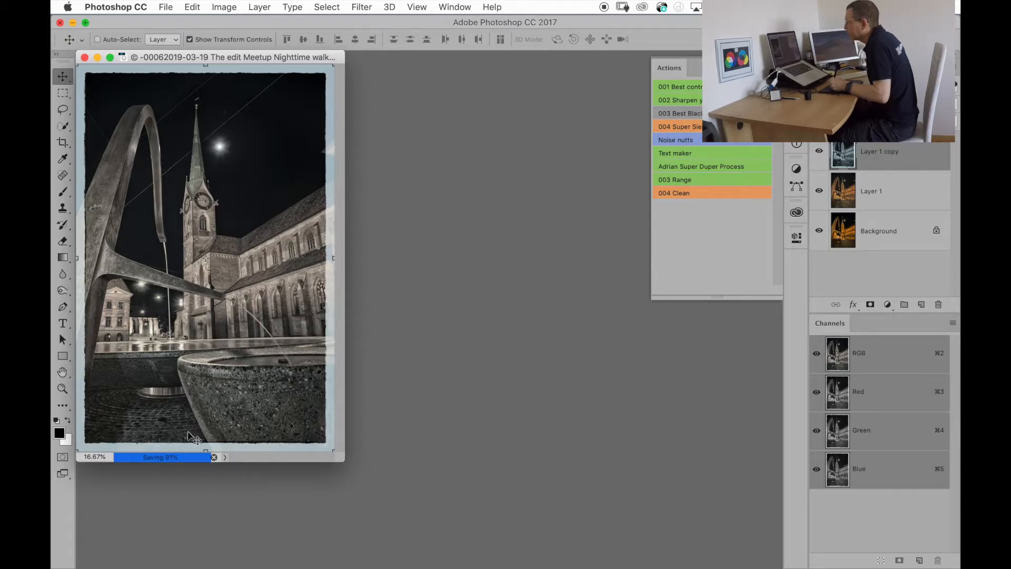
{"action": "mouse_move", "coordinate": [53, 68]}
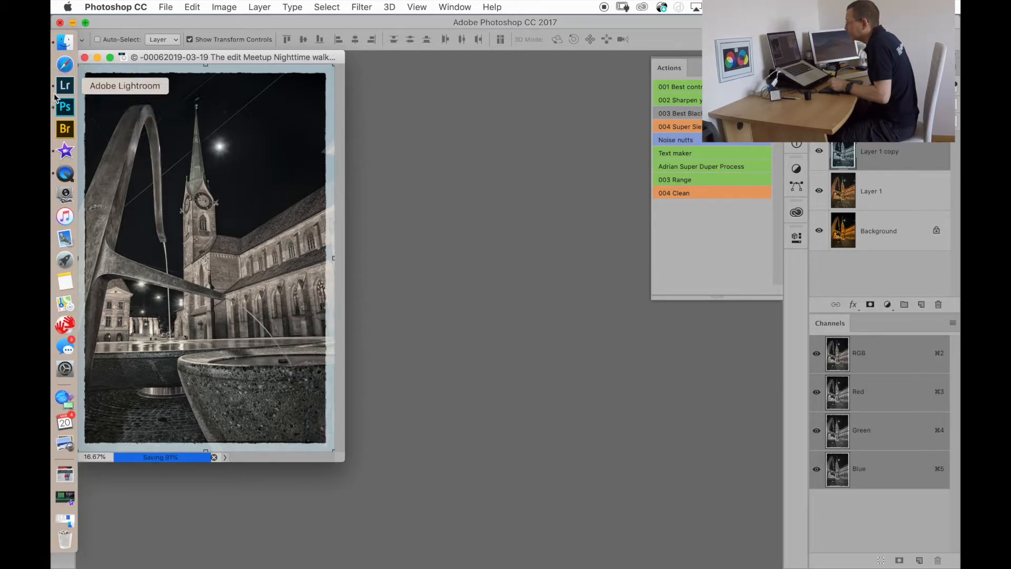
{"action": "left_click", "coordinate": [65, 87]}
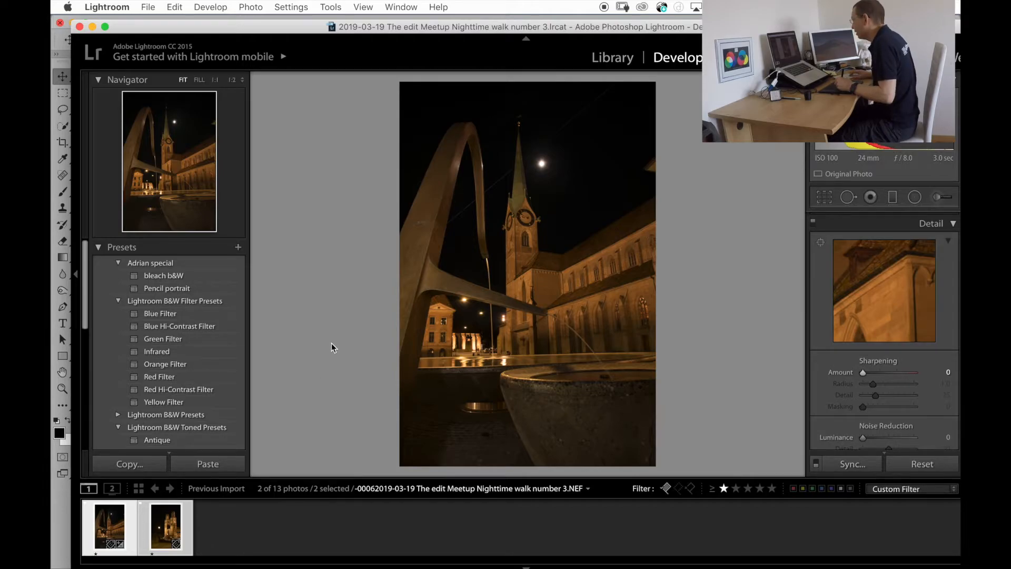
{"action": "key", "text": "g"}
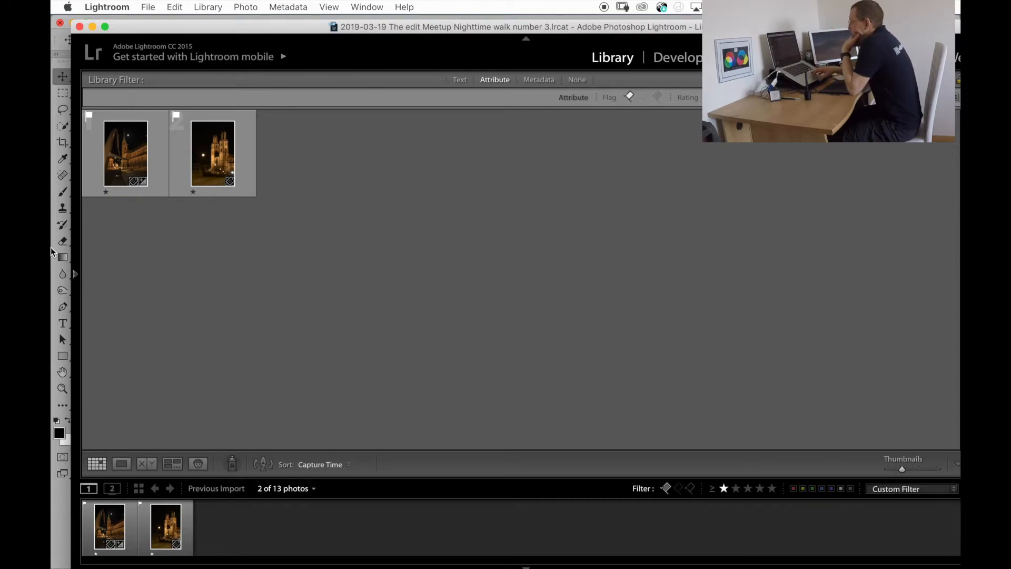
Step: Switch to Photoshop to check the saving progress and minimize its application window
{"action": "mouse_move", "coordinate": [56, 171]}
{"action": "left_click", "coordinate": [65, 107]}
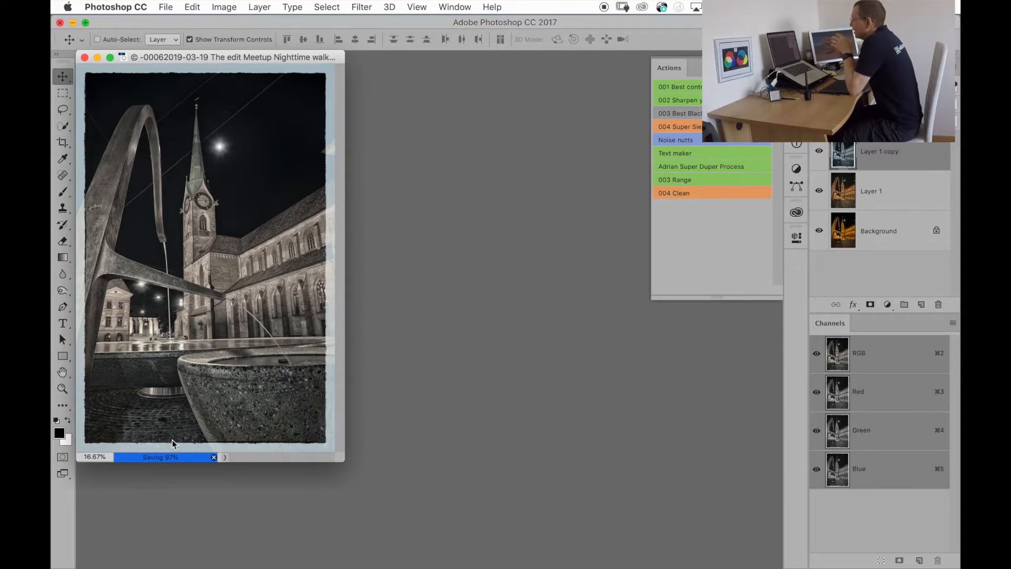
{"action": "left_click", "coordinate": [73, 24]}
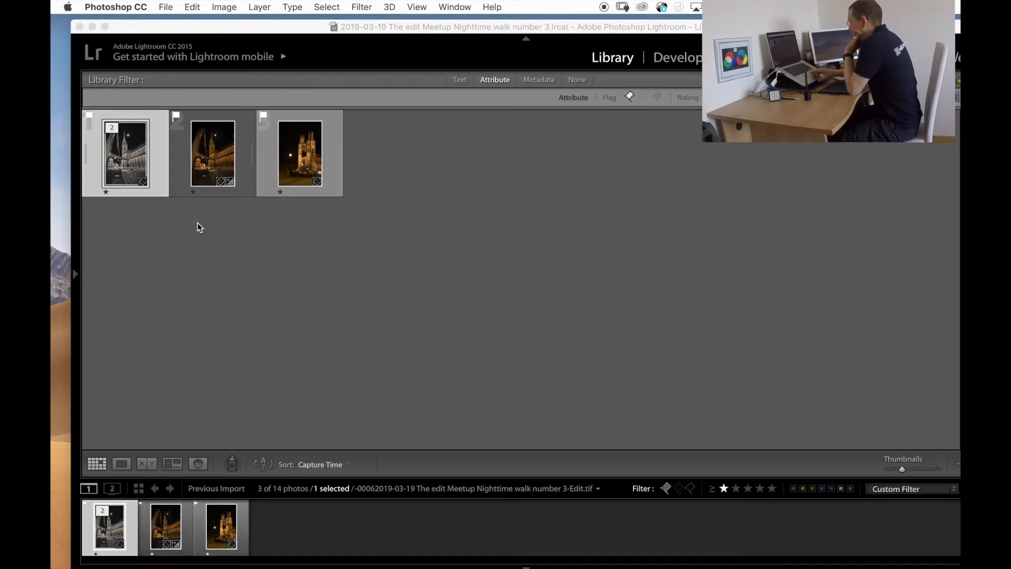
Step: Show Lightroom's side panels and collapse the stack holding the edited fountain photo and its original
{"action": "left_click", "coordinate": [307, 238]}
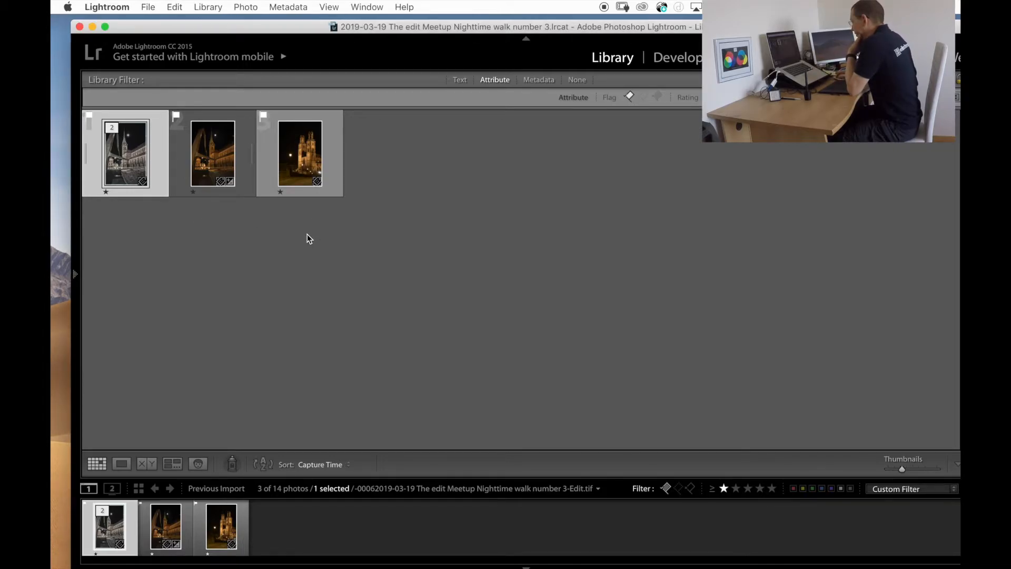
{"action": "key", "text": "Tab"}
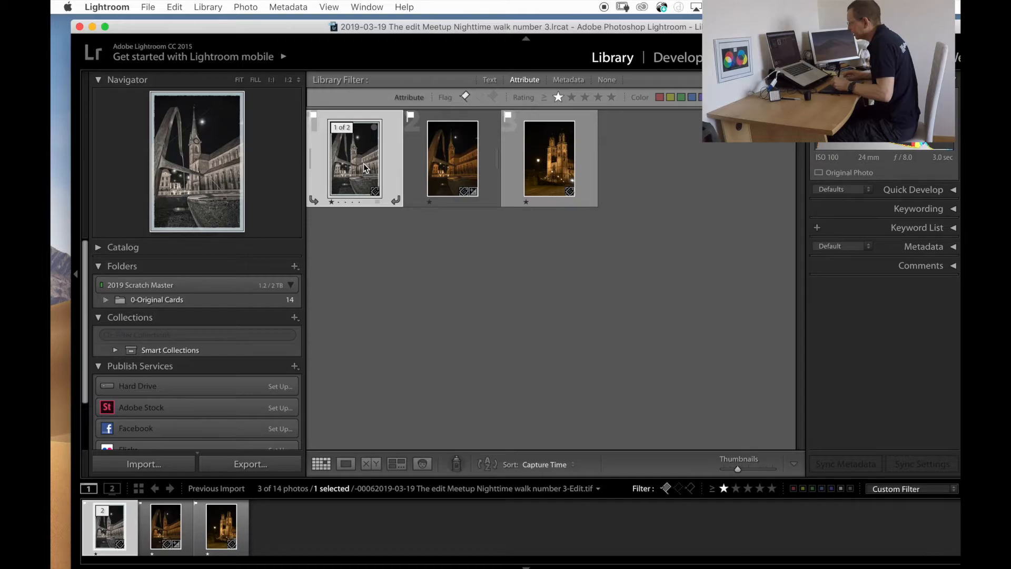
{"action": "key", "text": "s"}
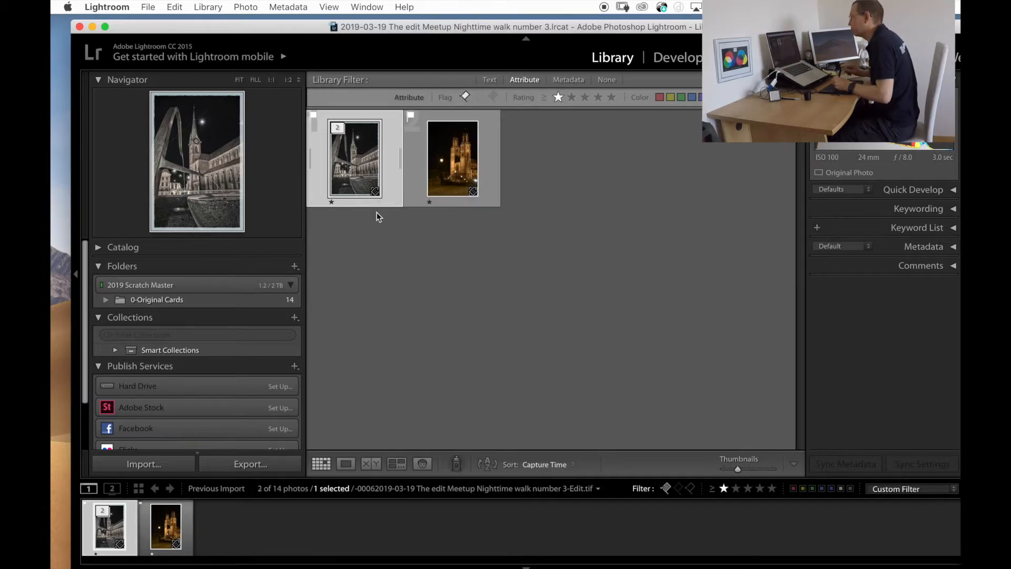
Step: Send the twin-towered church photo from Lightroom to Photoshop and bring Photoshop to the front
{"action": "left_click", "coordinate": [414, 170]}
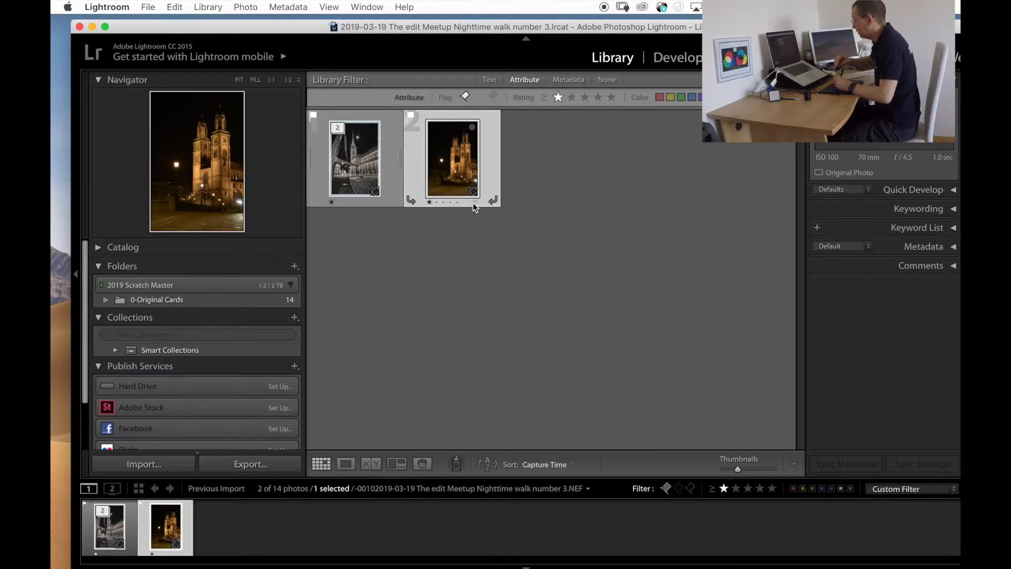
{"action": "key", "text": "super+e"}
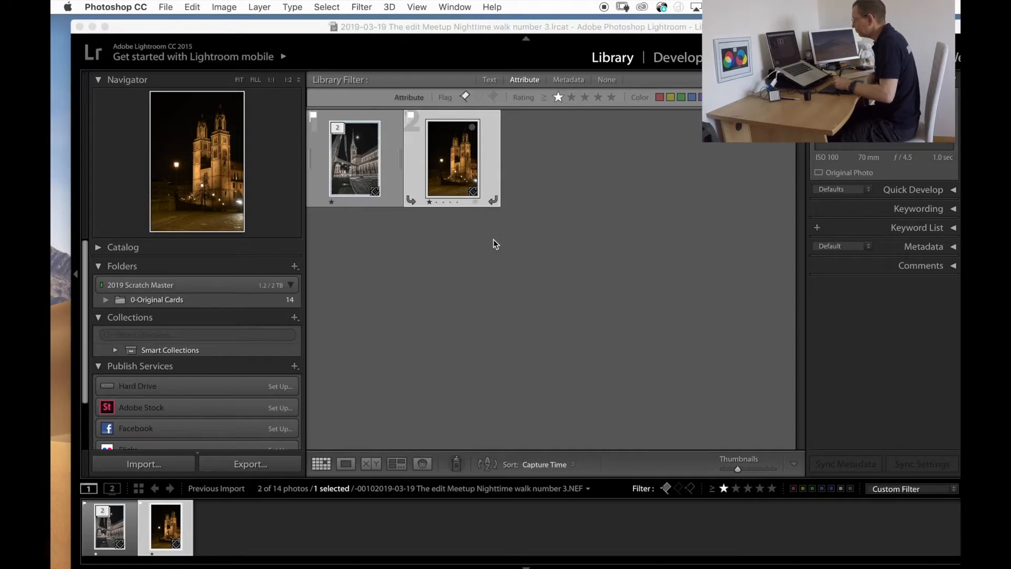
{"action": "mouse_move", "coordinate": [52, 120]}
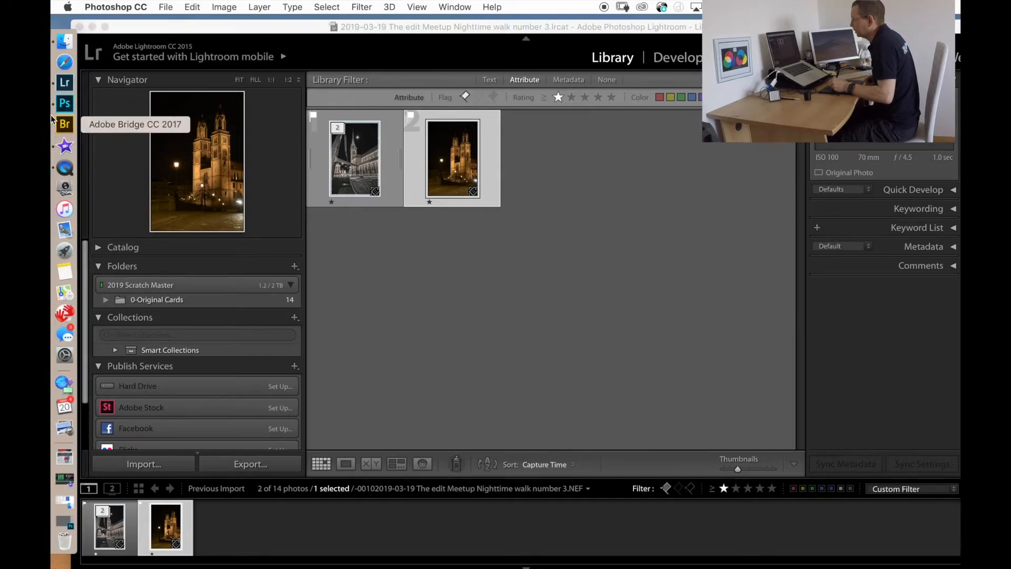
{"action": "left_click", "coordinate": [70, 107]}
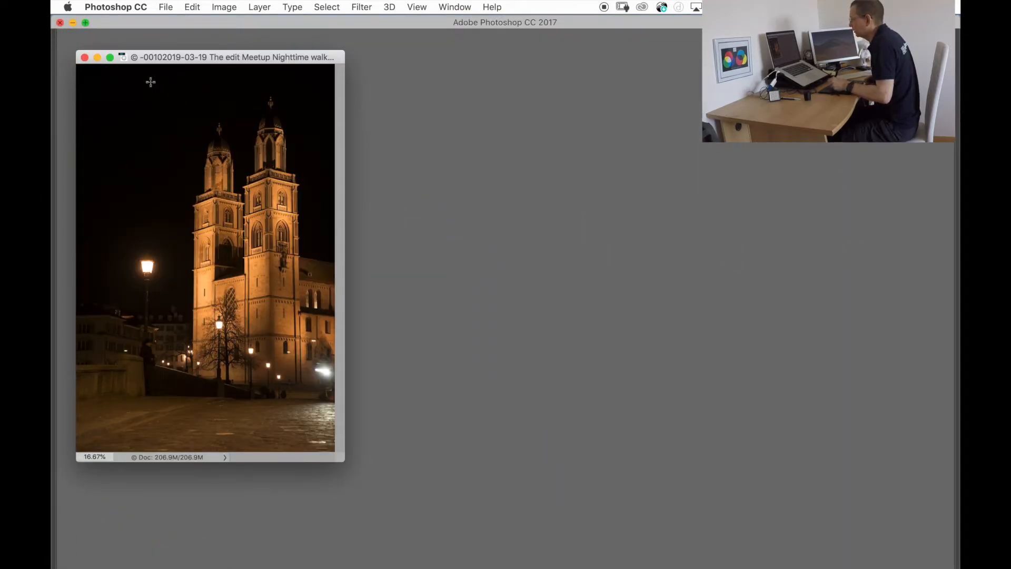
Step: Minimize the Lightroom window and move the Photoshop application window up to the top of the desktop
{"action": "double_click", "coordinate": [121, 24]}
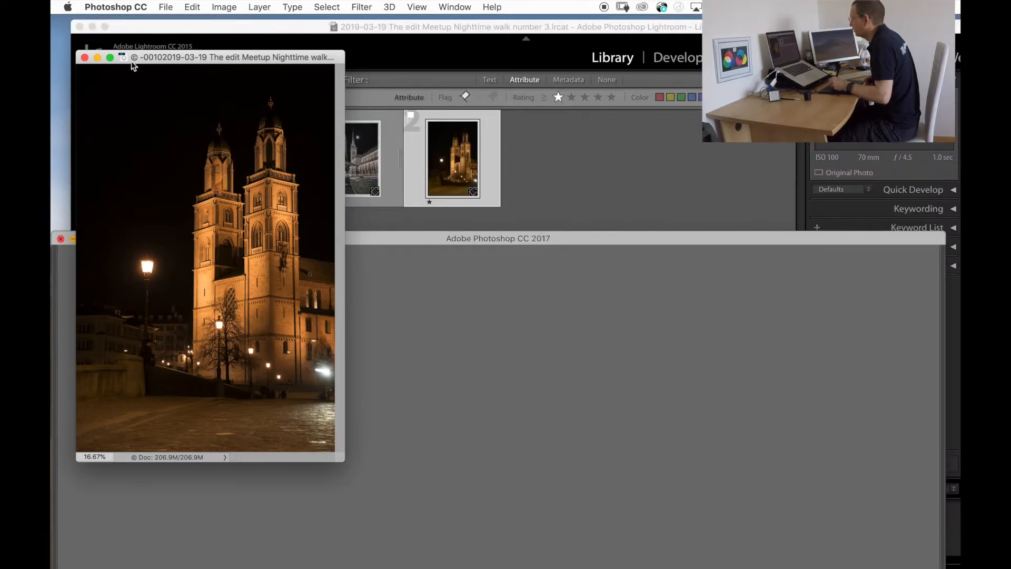
{"action": "left_click", "coordinate": [214, 32]}
{"action": "double_click", "coordinate": [102, 30]}
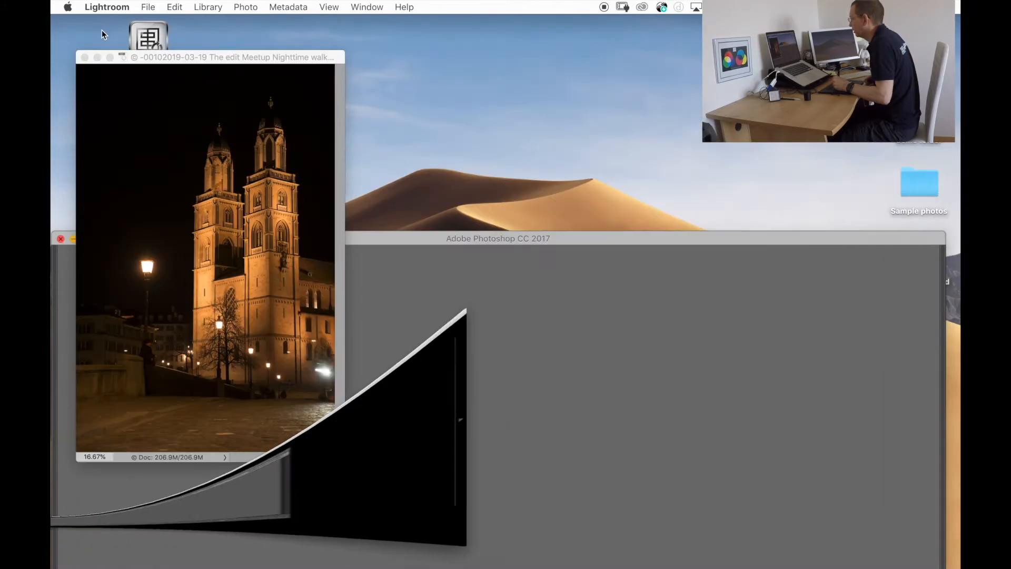
{"action": "left_click_drag", "start_coordinate": [444, 239], "coordinate": [451, 37]}
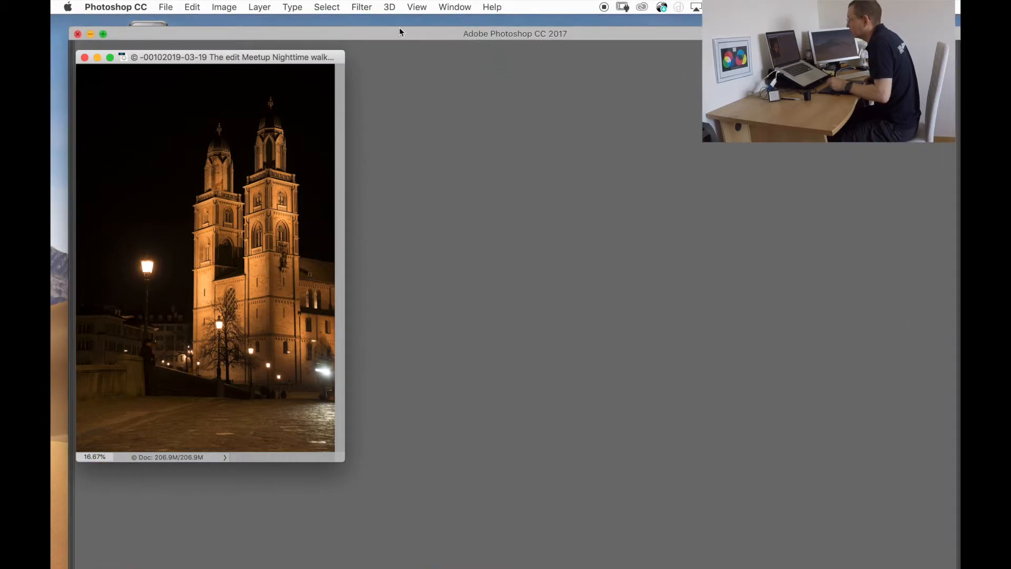
Step: Close the church photo without saving and close the Photoshop application window
{"action": "left_click", "coordinate": [77, 35]}
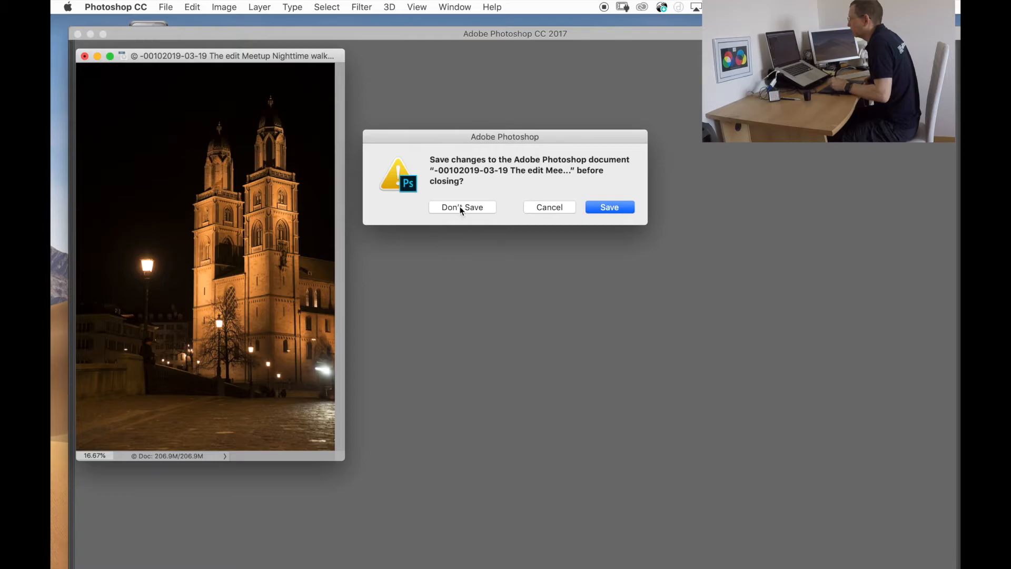
{"action": "left_click", "coordinate": [458, 212]}
{"action": "left_click", "coordinate": [77, 34]}
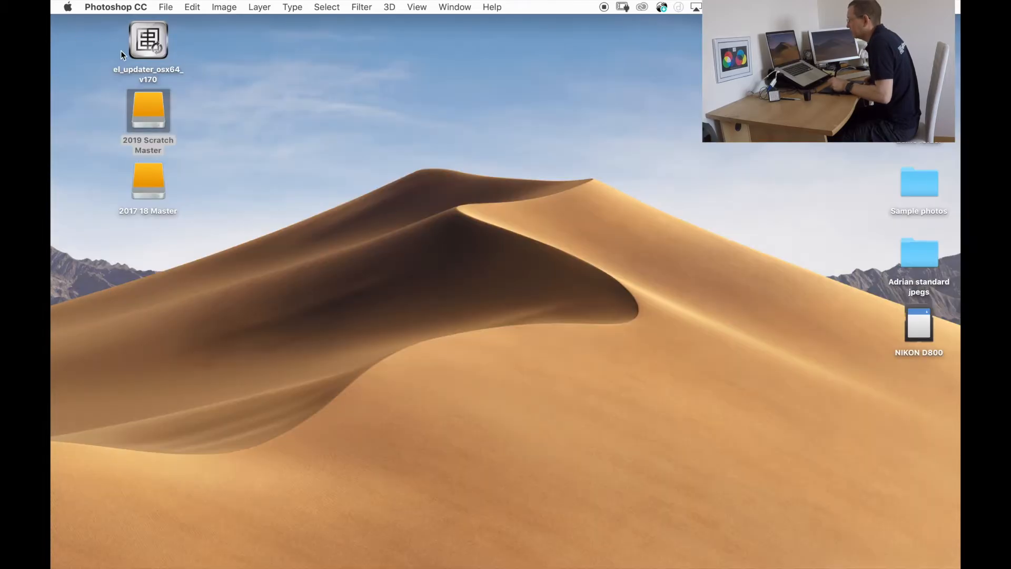
Step: Switch to Lightroom and reopen the twin-towered church photo in Photoshop for editing
{"action": "mouse_move", "coordinate": [51, 111]}
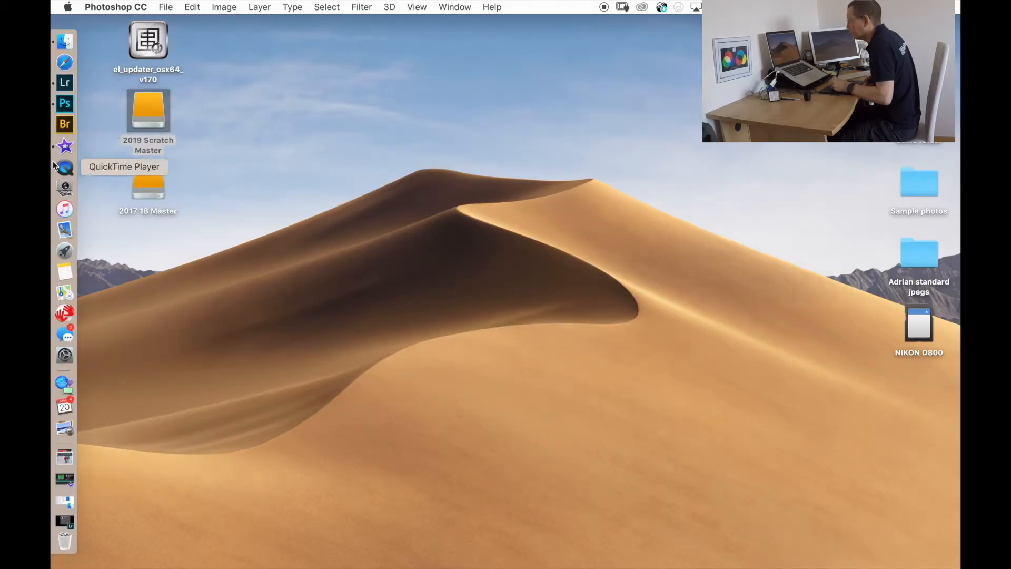
{"action": "left_click", "coordinate": [65, 83]}
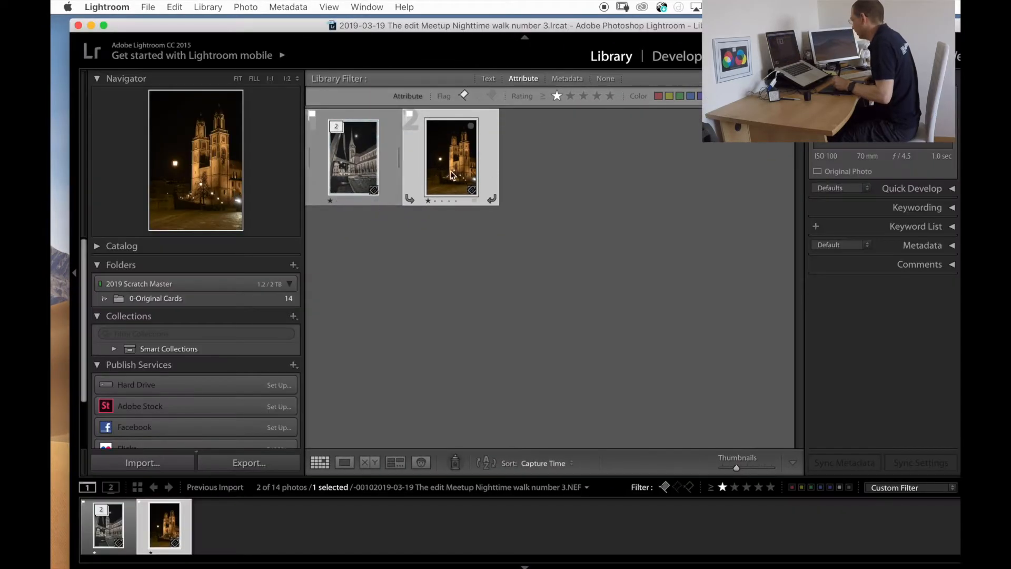
{"action": "left_click", "coordinate": [414, 165]}
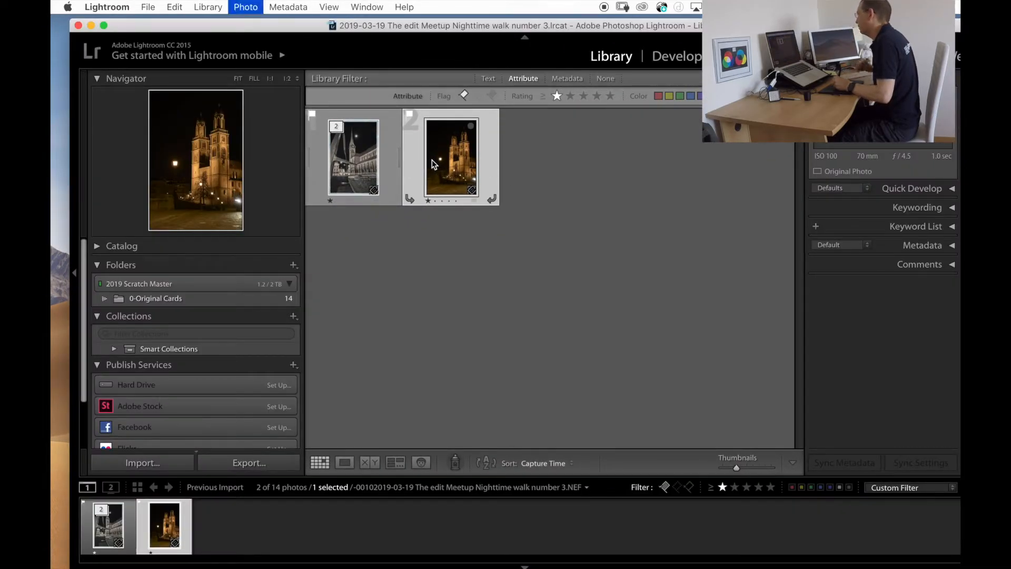
{"action": "key", "text": "super+e"}
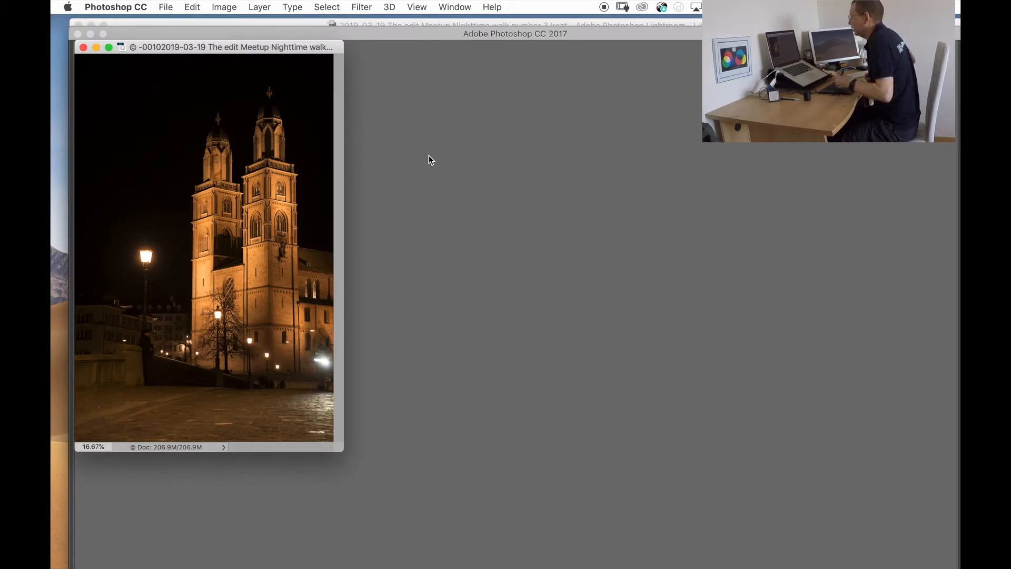
Step: Maximize the Photoshop application window behind the church photo
{"action": "left_click_drag", "start_coordinate": [656, 33], "coordinate": [687, 42]}
{"action": "double_click", "coordinate": [649, 38]}
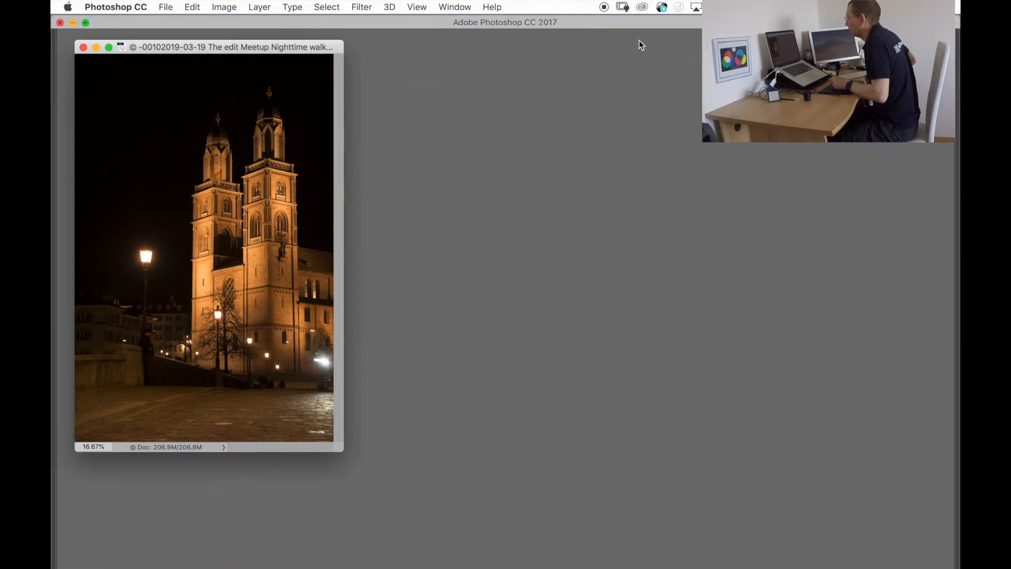
{"action": "double_click", "coordinate": [499, 44]}
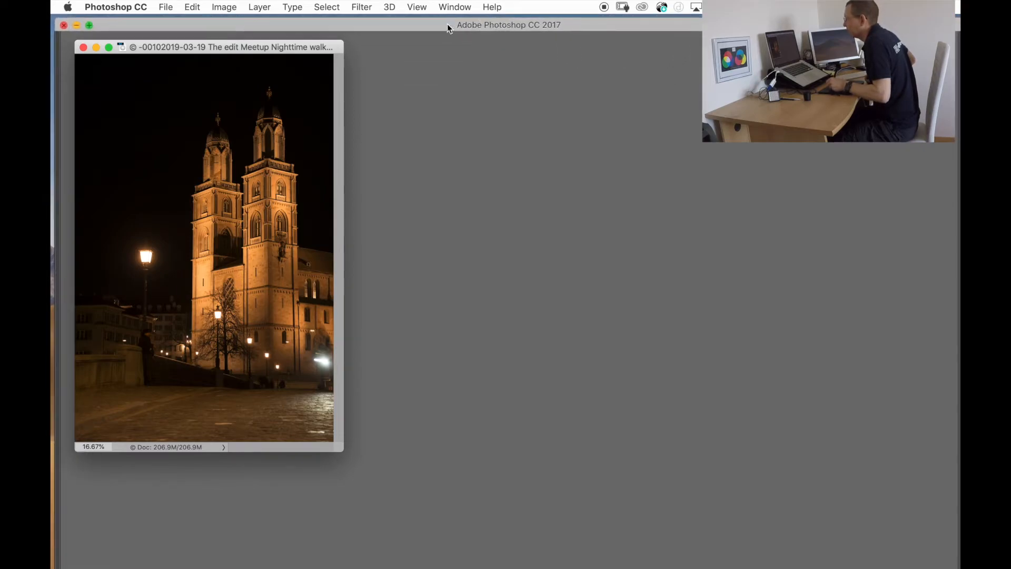
{"action": "left_click", "coordinate": [89, 25]}
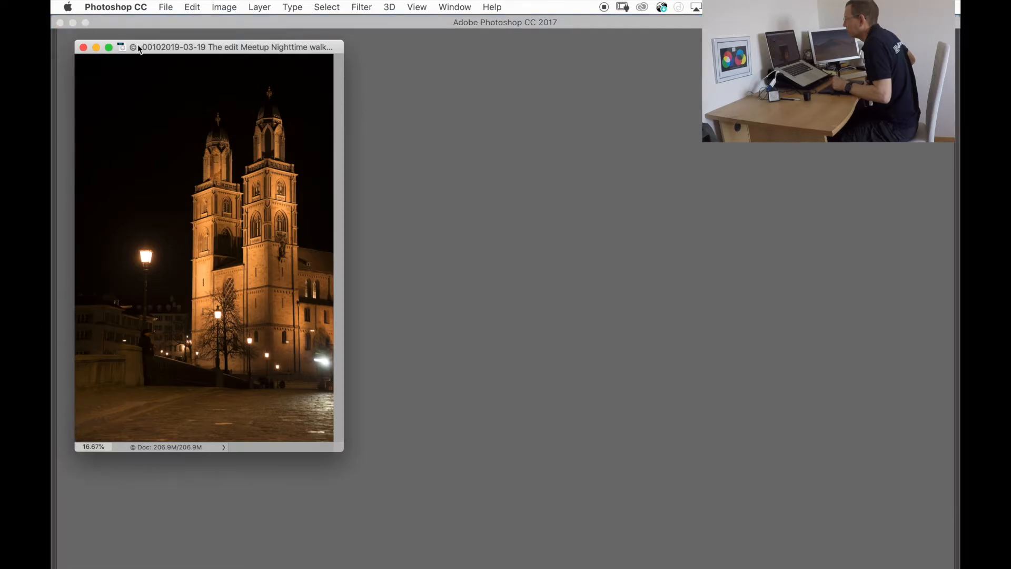
Step: Move the church photo and Photoshop windows down, and close Photoshop's window without saving the photo
{"action": "left_click_drag", "start_coordinate": [143, 46], "coordinate": [183, 152]}
{"action": "left_click_drag", "start_coordinate": [428, 25], "coordinate": [454, 108]}
{"action": "left_click", "coordinate": [87, 107]}
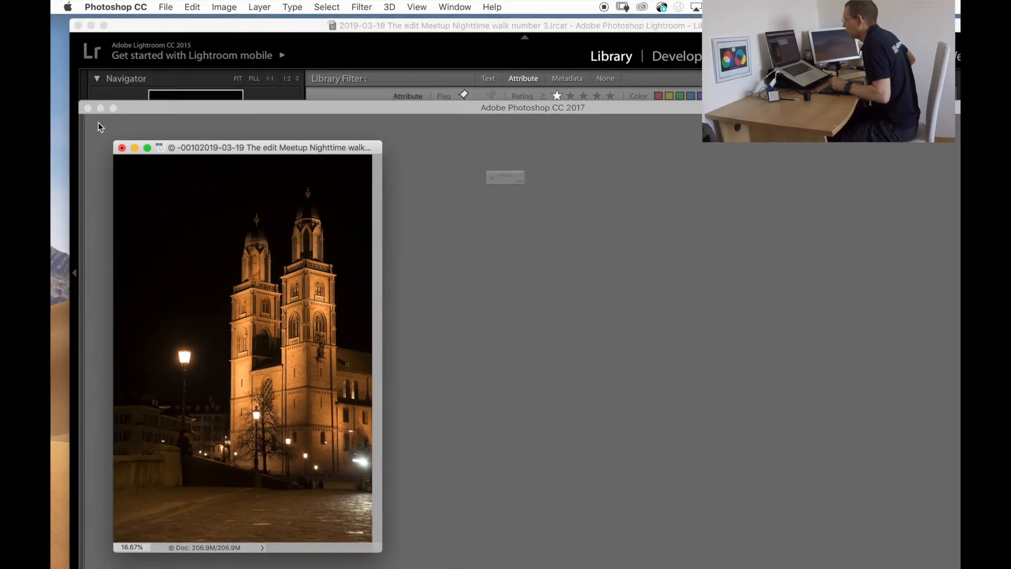
{"action": "left_click", "coordinate": [462, 207]}
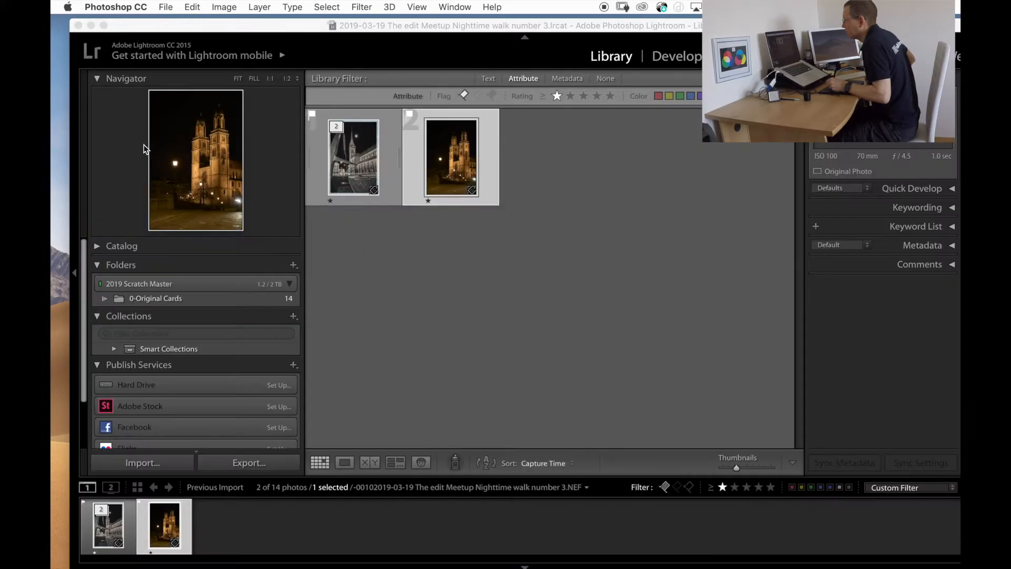
Step: Close Lightroom and back up its catalog on exit
{"action": "left_click", "coordinate": [78, 26]}
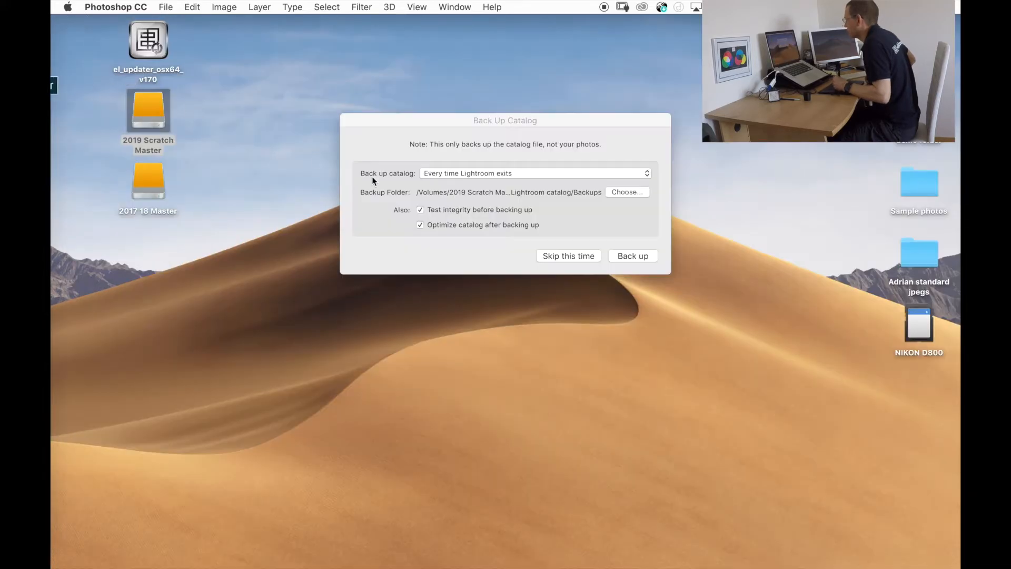
{"action": "key", "text": "Return"}
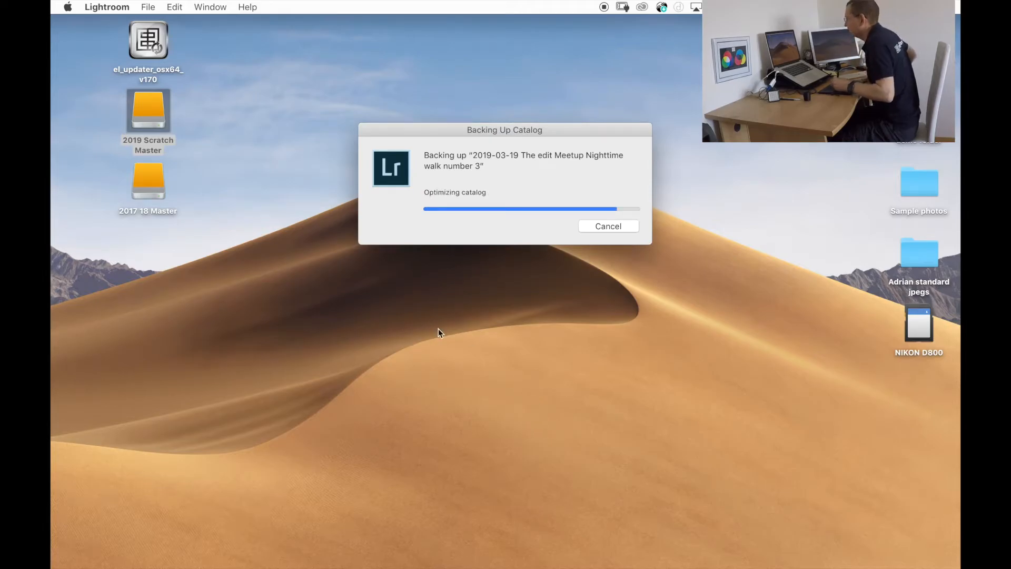
Step: Reopen the catalog from 7-Lightroom catalog in the 2019-03-19 The edit Meetup Nighttime walk number 3 folder on the 2019 Scratch Master drive
{"action": "double_click", "coordinate": [149, 128]}
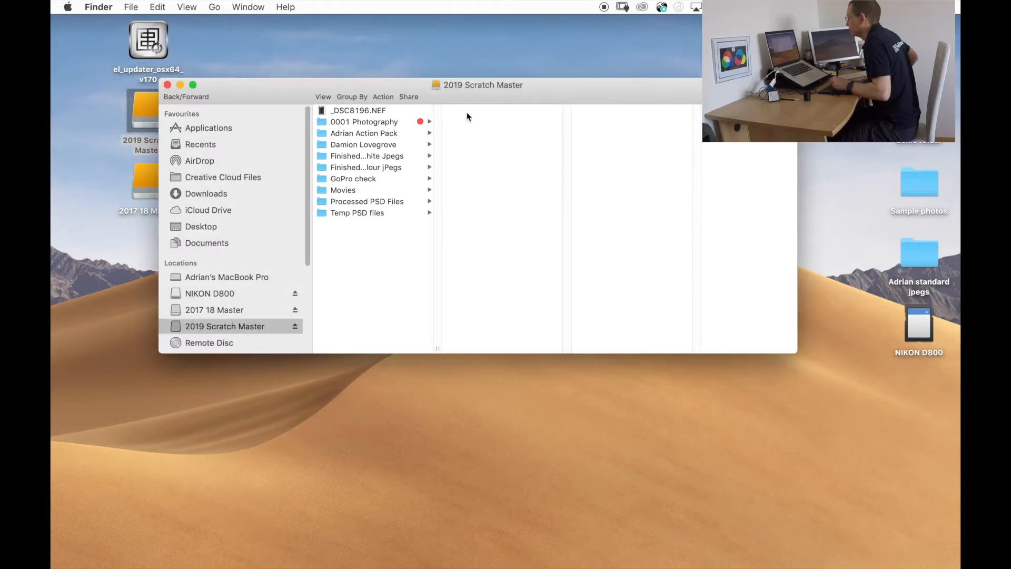
{"action": "left_click", "coordinate": [391, 123]}
{"action": "left_click", "coordinate": [478, 111]}
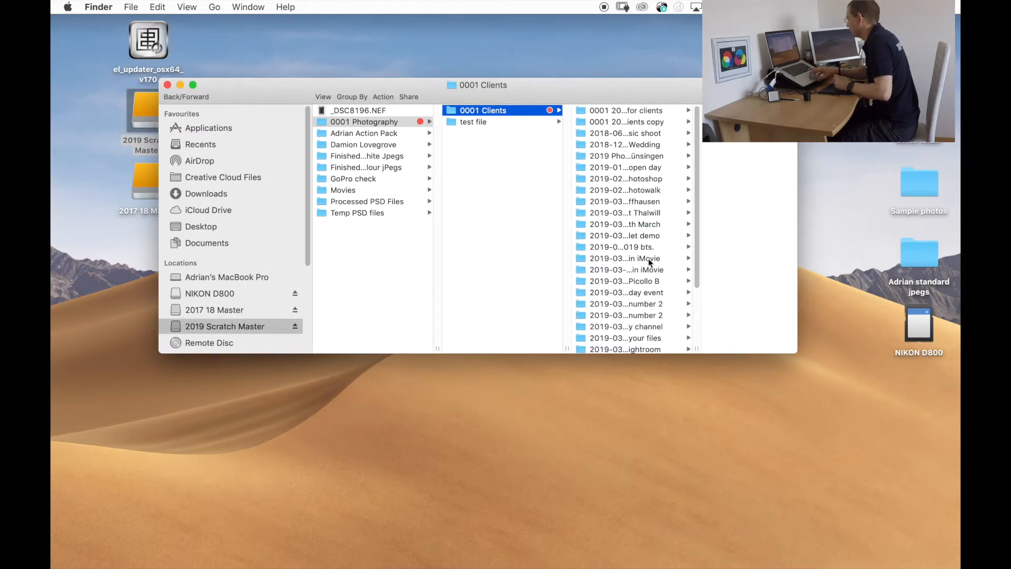
{"action": "scroll", "coordinate": [637, 276], "scroll_direction": "down", "scroll_amount": 5}
{"action": "left_click", "coordinate": [650, 324]}
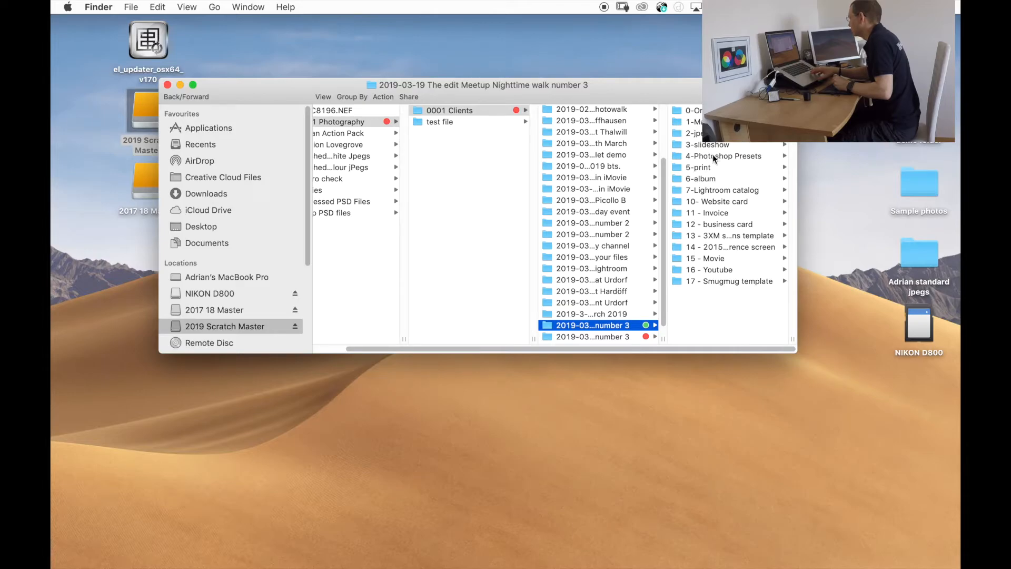
{"action": "left_click", "coordinate": [714, 190]}
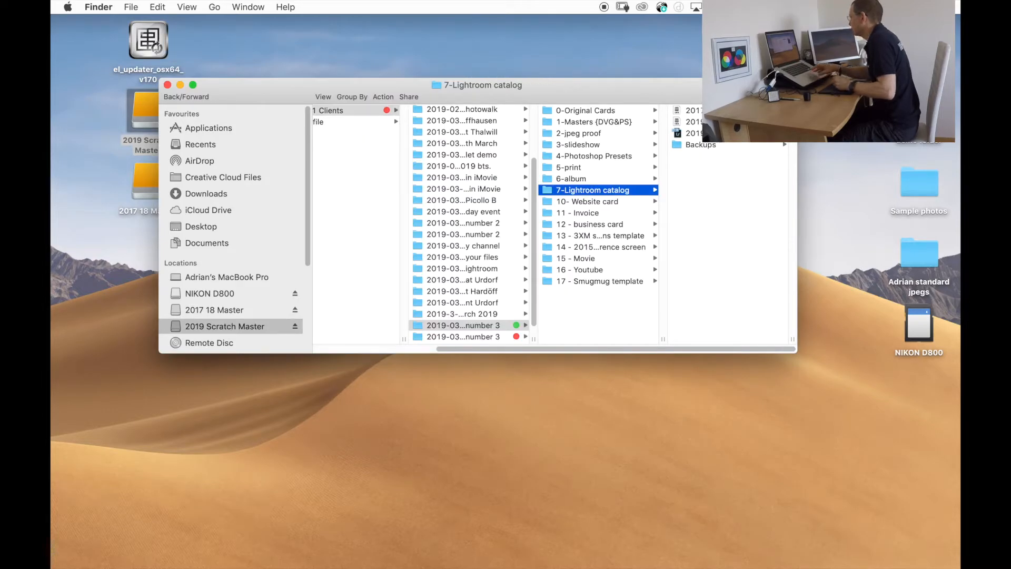
{"action": "double_click", "coordinate": [690, 134]}
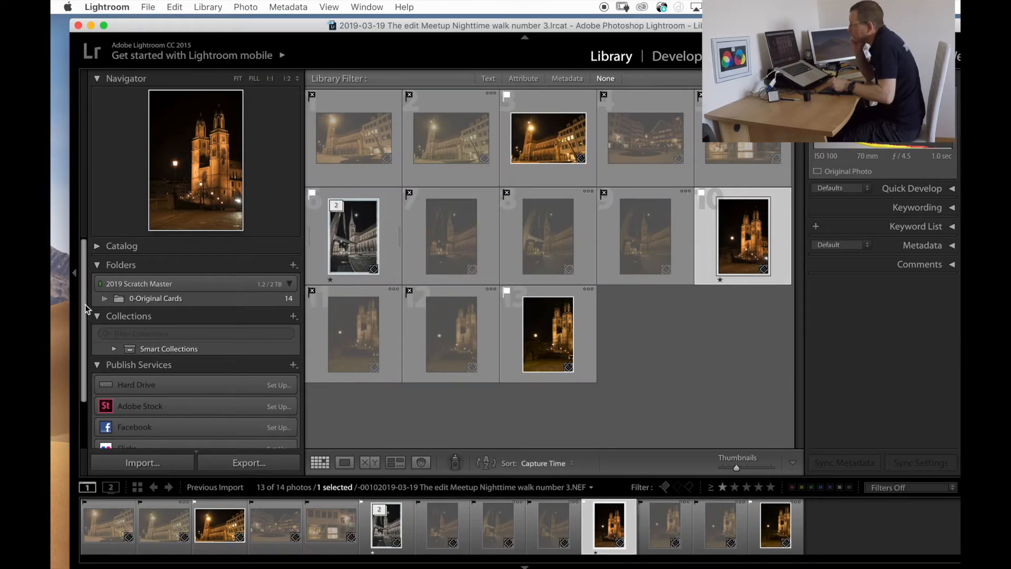
Step: Switch to Photoshop and quit it completely
{"action": "mouse_move", "coordinate": [52, 87]}
{"action": "left_click", "coordinate": [65, 108]}
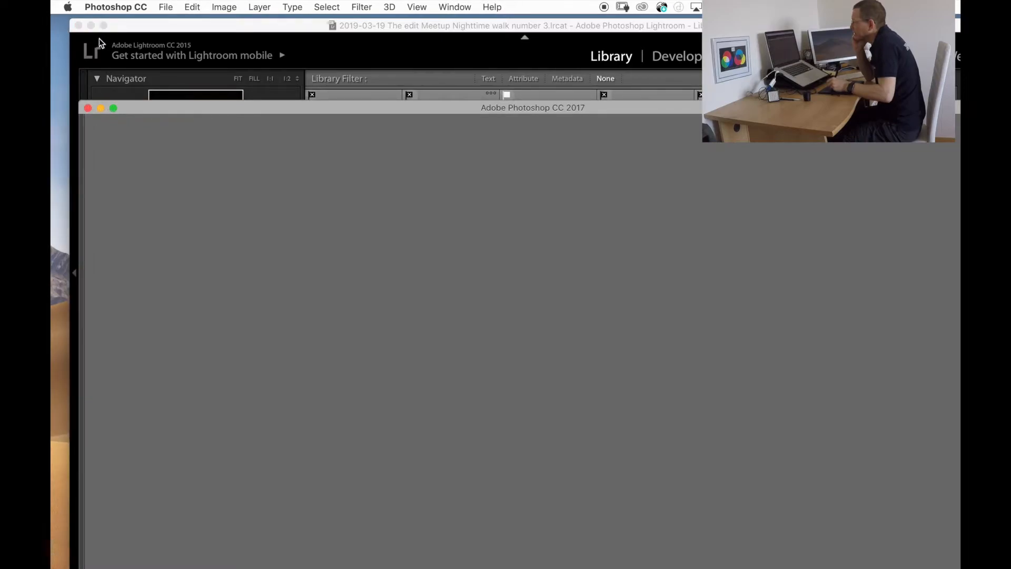
{"action": "left_click", "coordinate": [100, 7]}
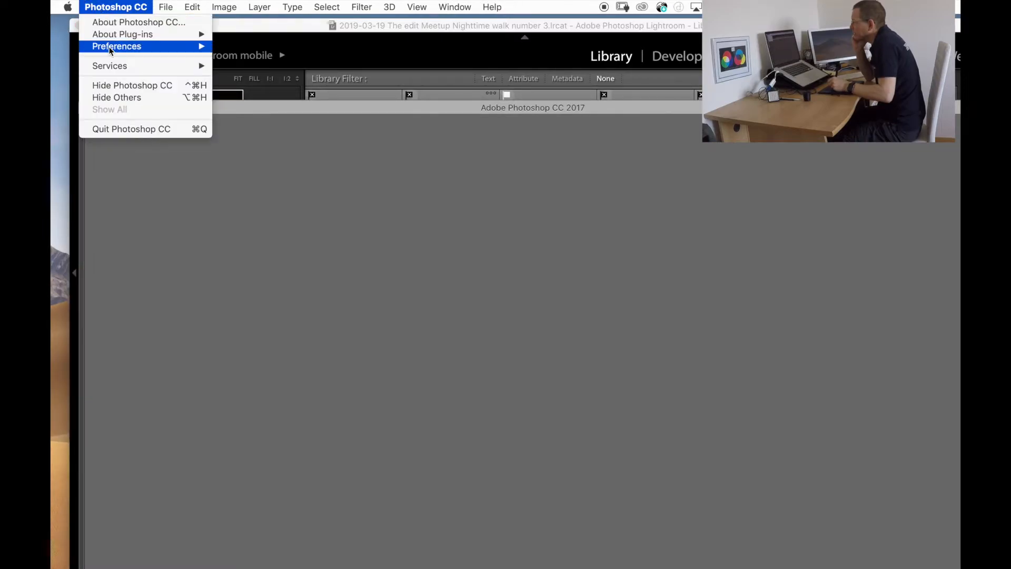
{"action": "left_click", "coordinate": [125, 131]}
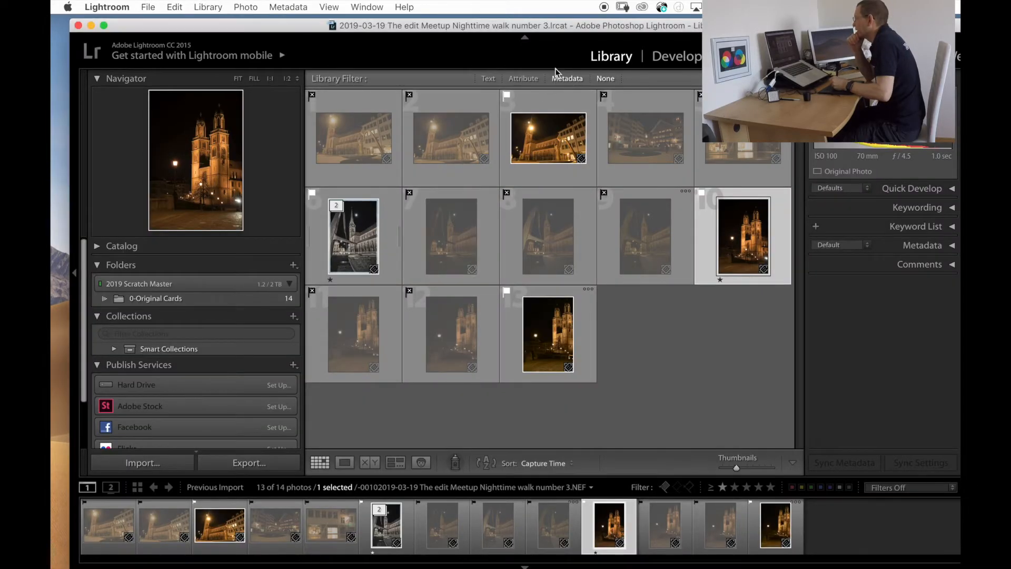
Step: Filter the Lightroom library to flagged one-star photos and open the twin-towered church photo in Photoshop
{"action": "left_click", "coordinate": [524, 78]}
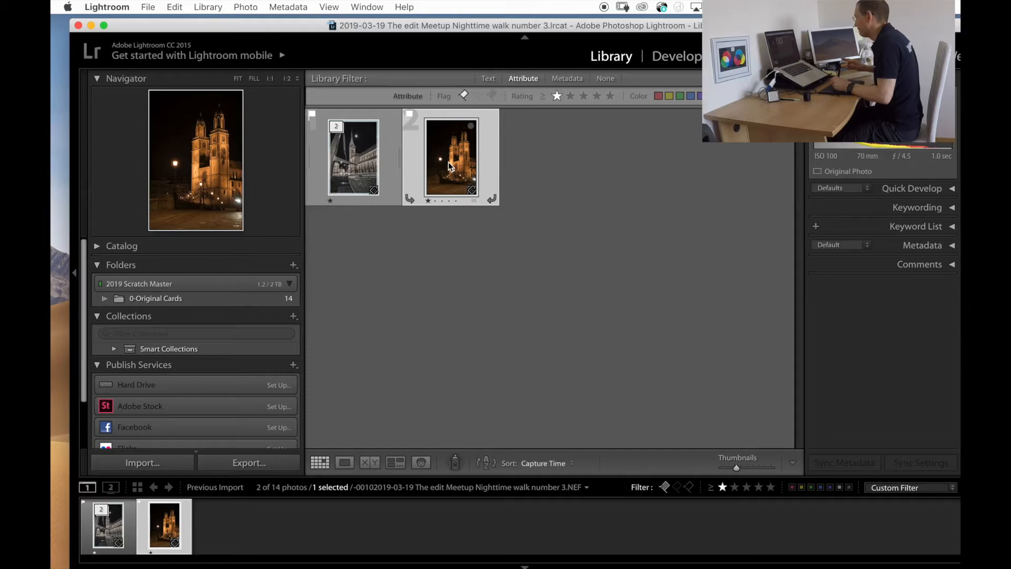
{"action": "key", "text": "super+e"}
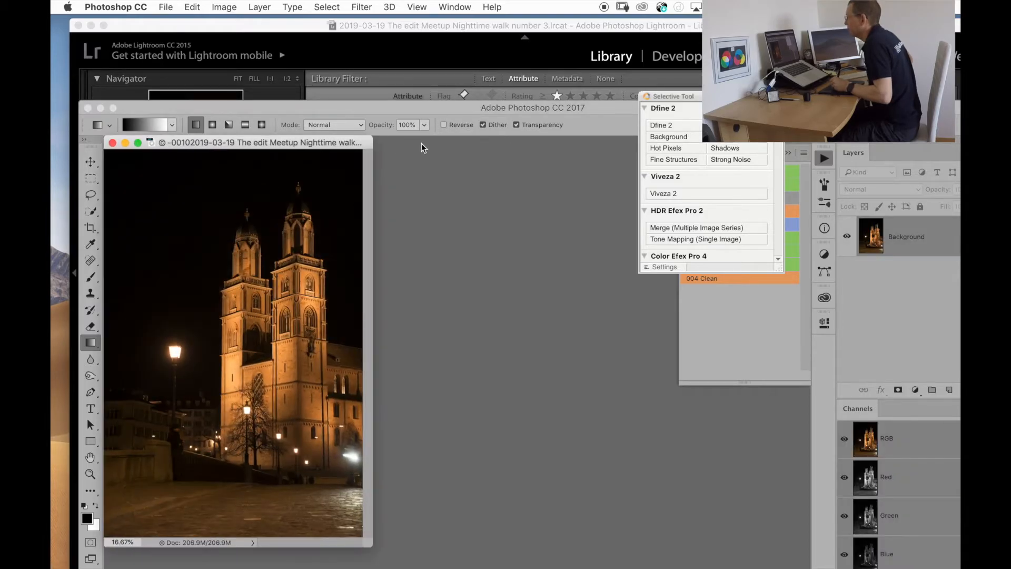
Step: Clear the Selective Tool palette from over the Actions and run the processing action on the church photo
{"action": "left_click_drag", "start_coordinate": [442, 108], "coordinate": [414, 51]}
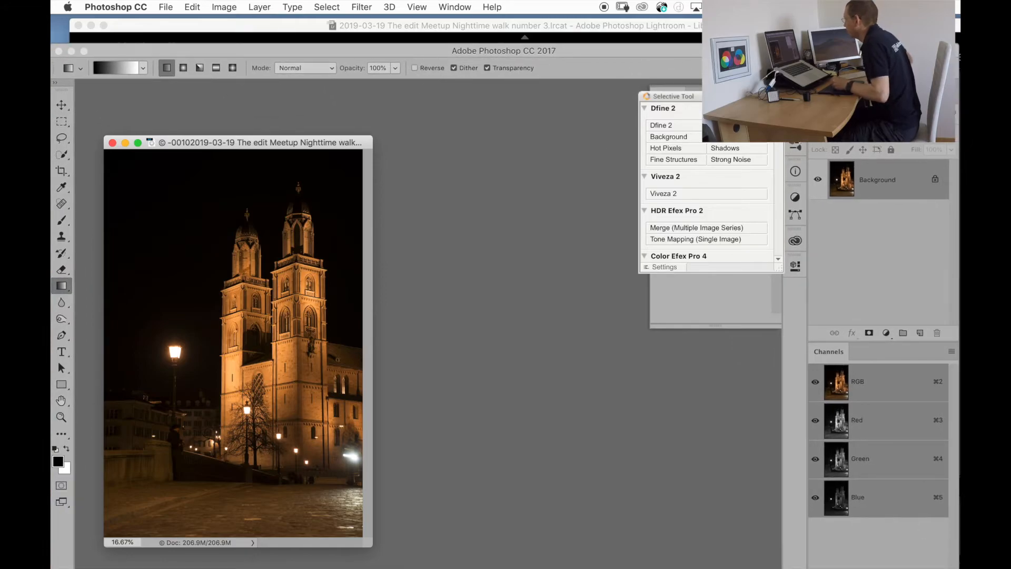
{"action": "left_click", "coordinate": [777, 96]}
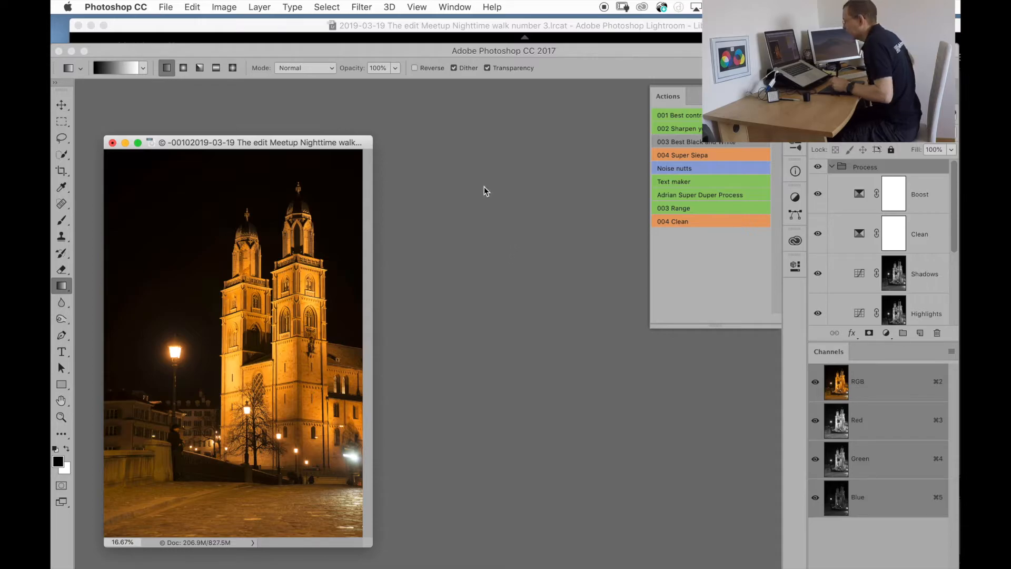
Step: Save and close the processed church photo, and minimize the Photoshop window to return to Lightroom
{"action": "left_click", "coordinate": [113, 143]}
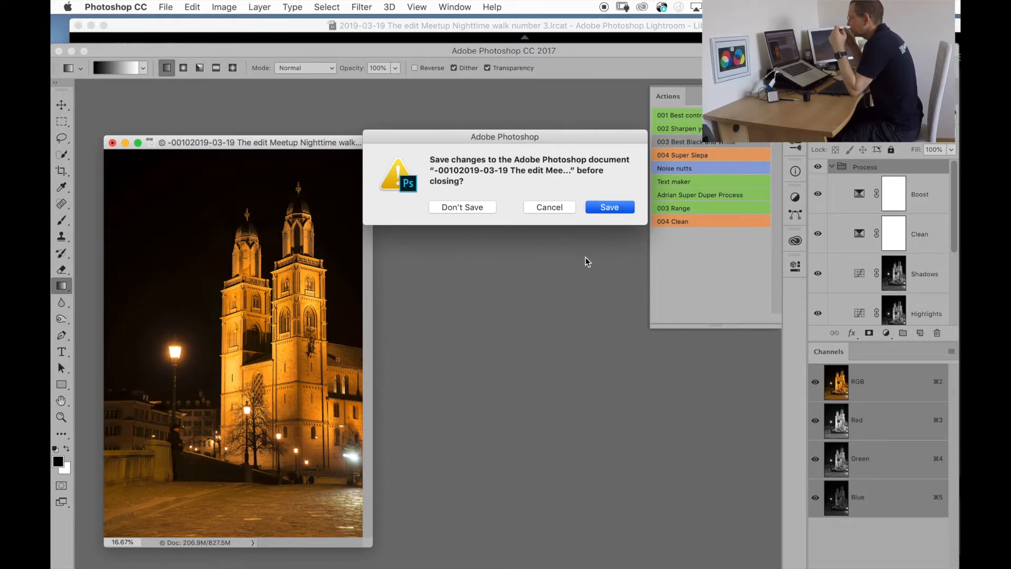
{"action": "key", "text": "Return"}
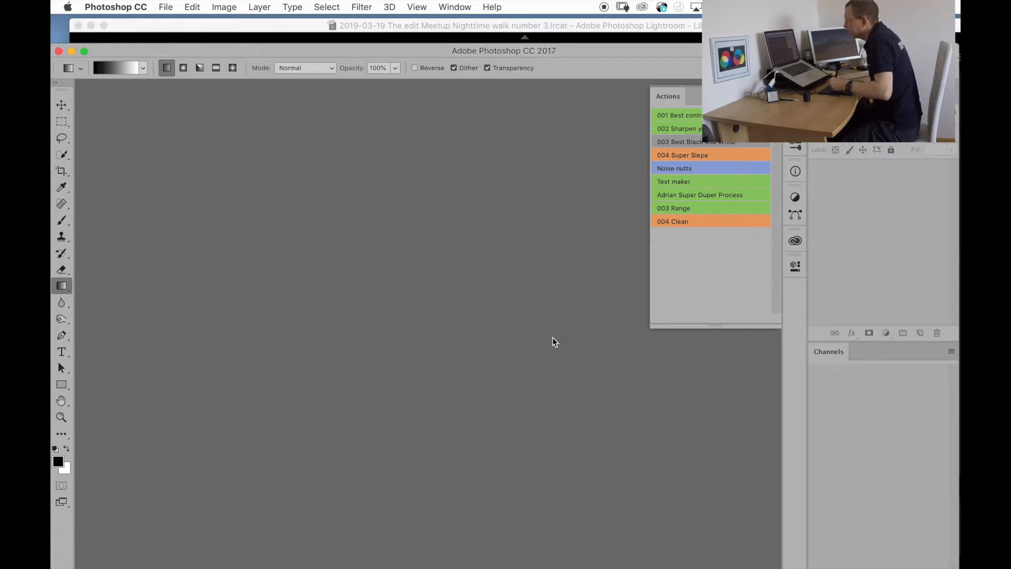
{"action": "left_click", "coordinate": [72, 52]}
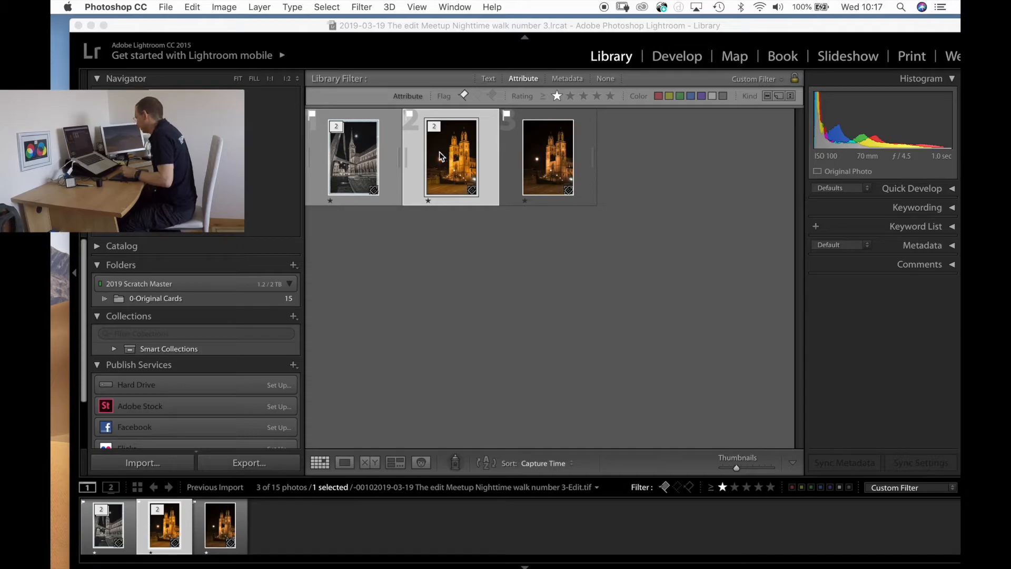
Step: Open the edited church TIFF in Lightroom's Develop module and look through its adjustment settings
{"action": "left_click", "coordinate": [437, 154]}
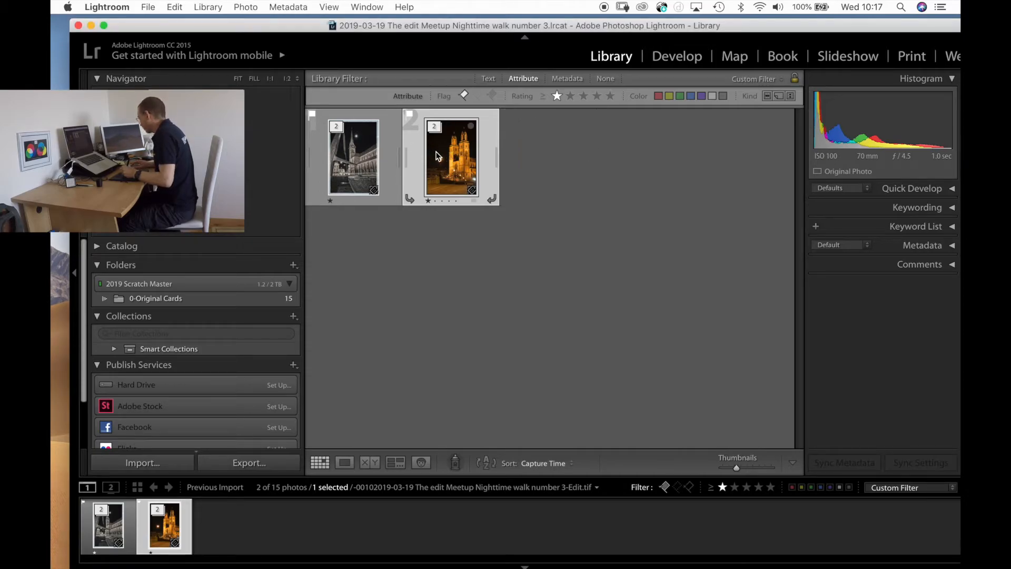
{"action": "key", "text": "e"}
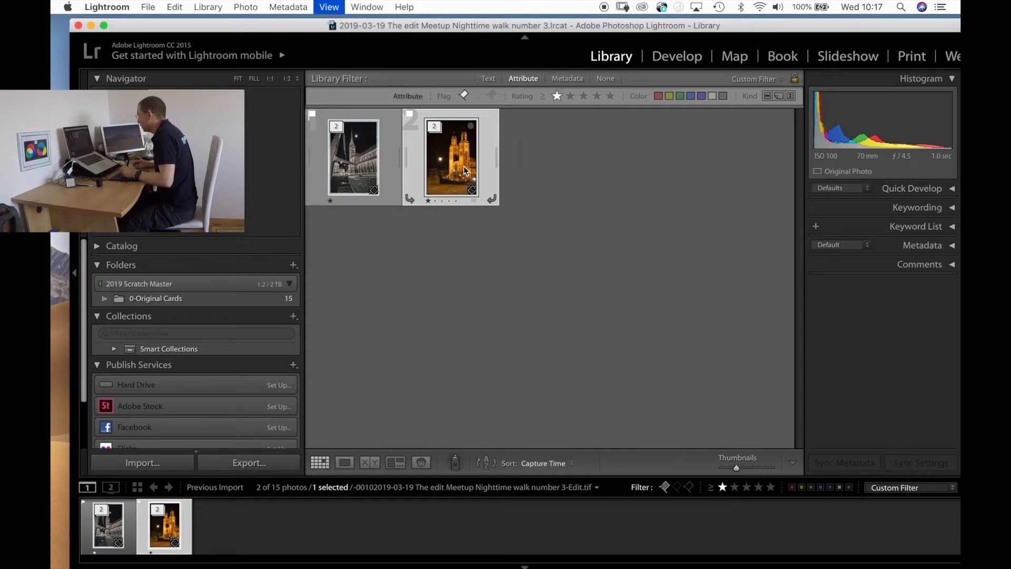
{"action": "key", "text": "d"}
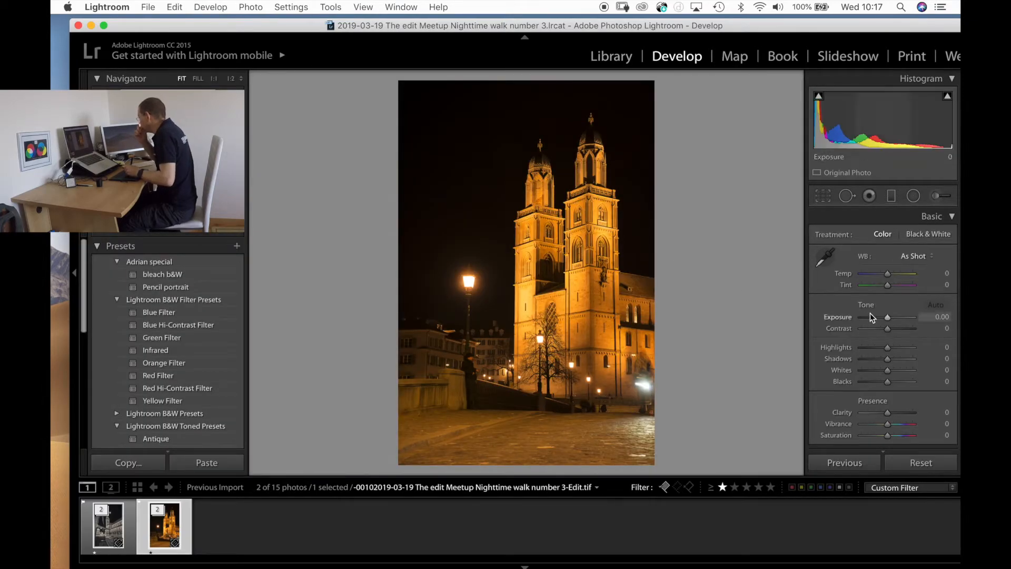
{"action": "scroll", "coordinate": [877, 351], "scroll_direction": "down", "scroll_amount": 10}
{"action": "scroll", "coordinate": [875, 349], "scroll_direction": "down", "scroll_amount": 2}
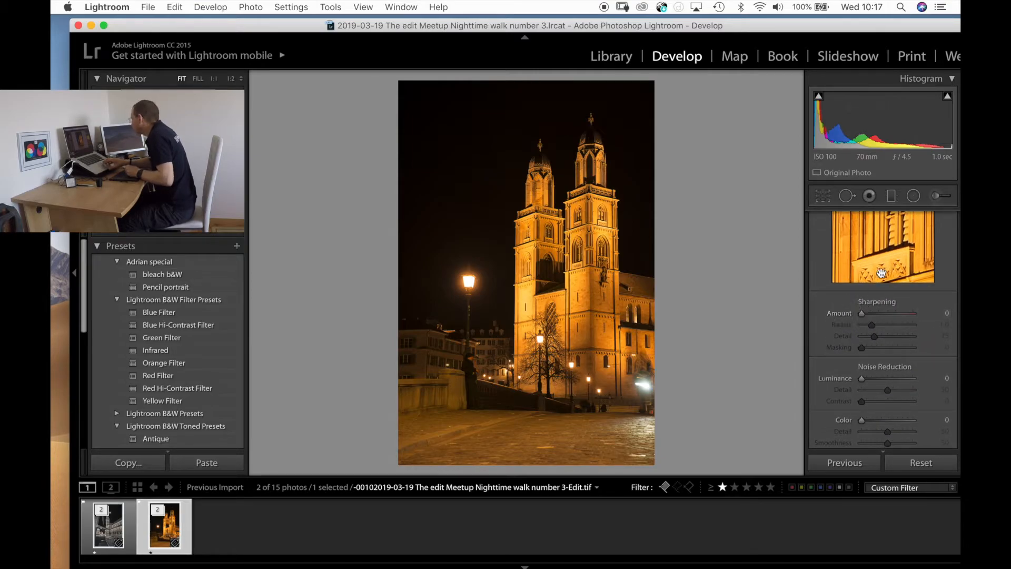
{"action": "scroll", "coordinate": [884, 287], "scroll_direction": "up", "scroll_amount": 4}
{"action": "scroll", "coordinate": [885, 290], "scroll_direction": "up", "scroll_amount": 1}
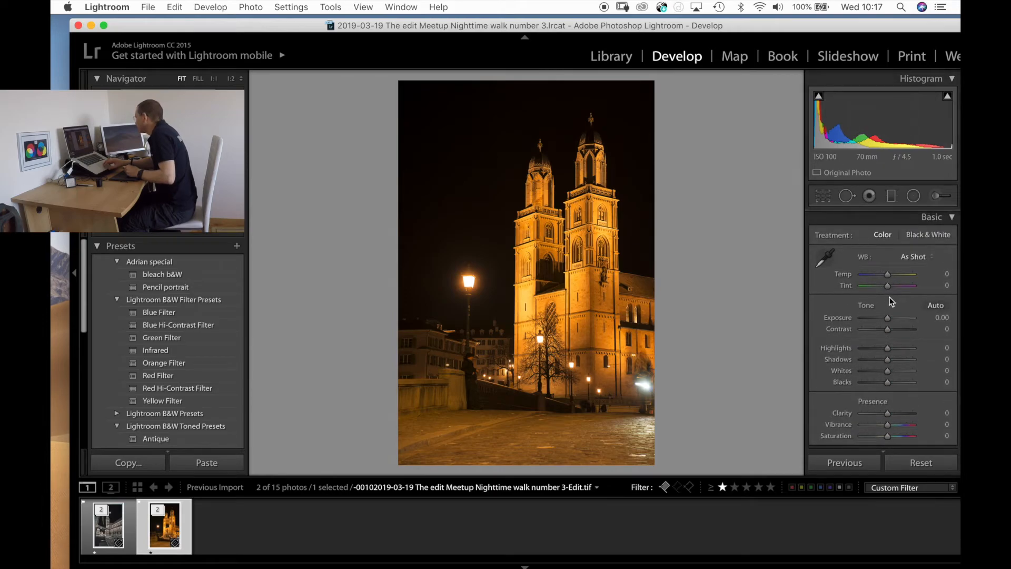
Step: Try darker and brighter exposures on the church photo and set Exposure to +0.10
{"action": "left_click", "coordinate": [943, 317]}
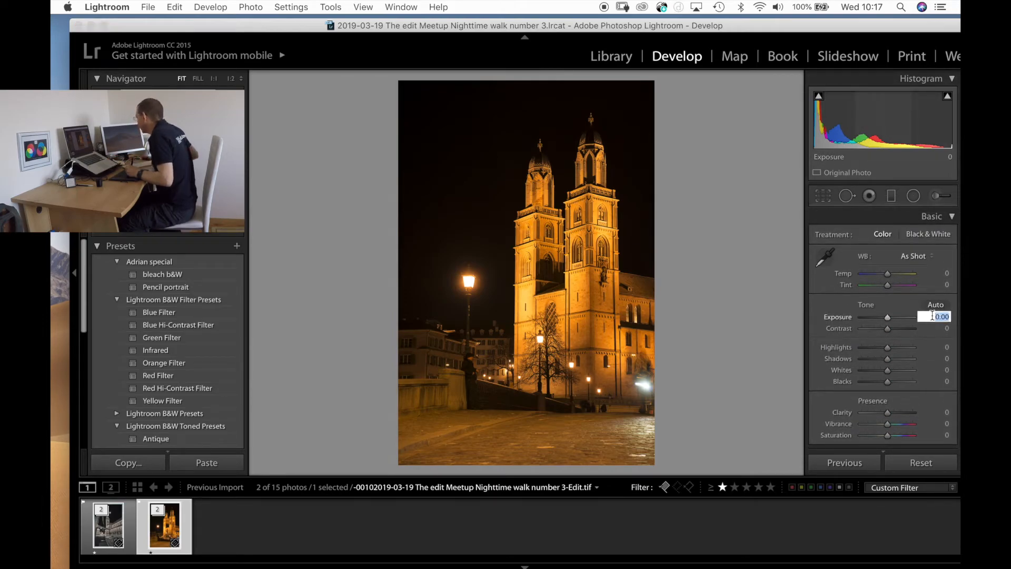
{"action": "key", "text": "Down"}
{"action": "key", "text": "Down"}
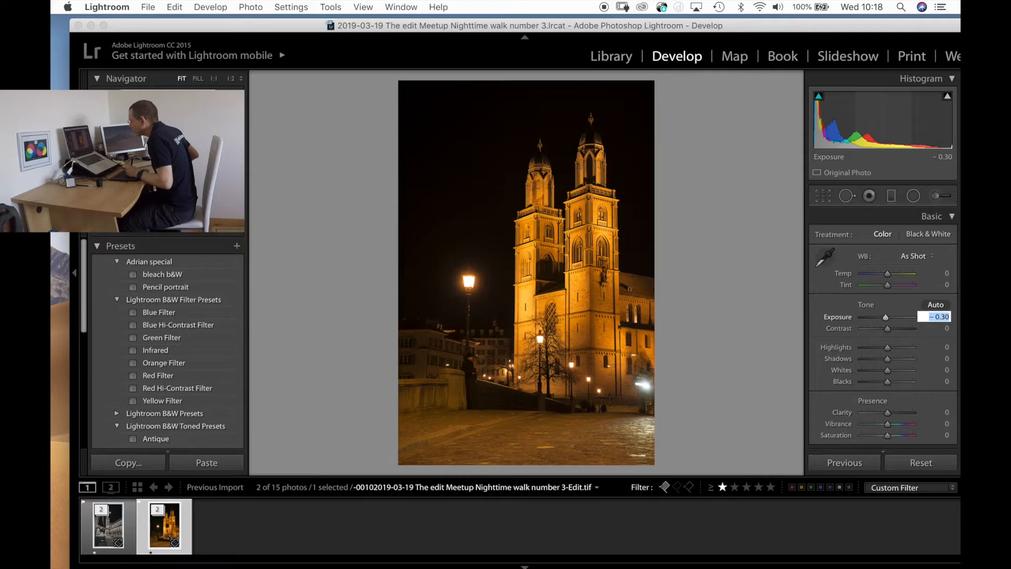
{"action": "key", "text": "Up"}
{"action": "key", "text": "Up"}
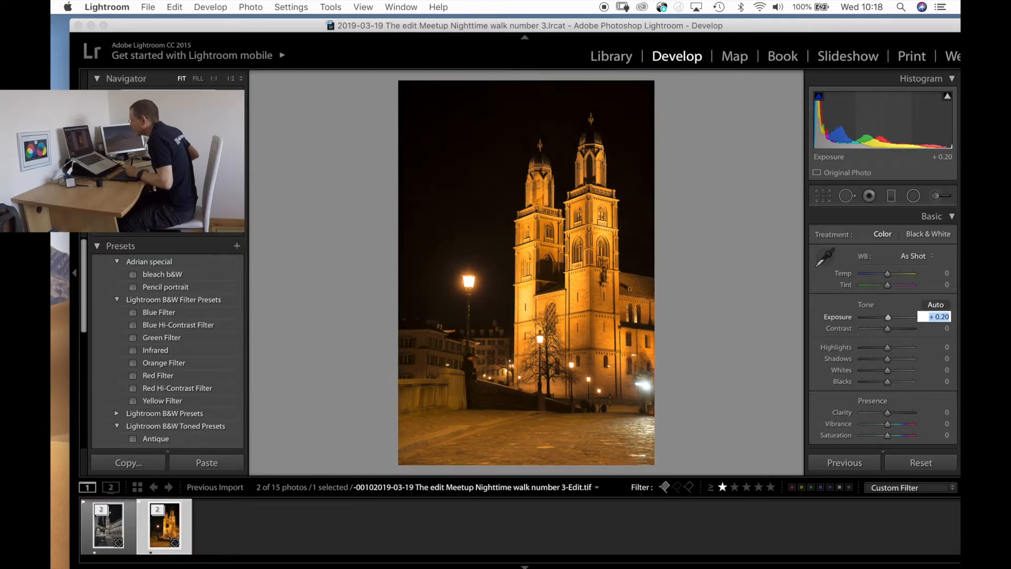
Step: Dab the Adjustment Brush on the church towers, leave the brush, and check the towers at 1:1
{"action": "key", "text": "k"}
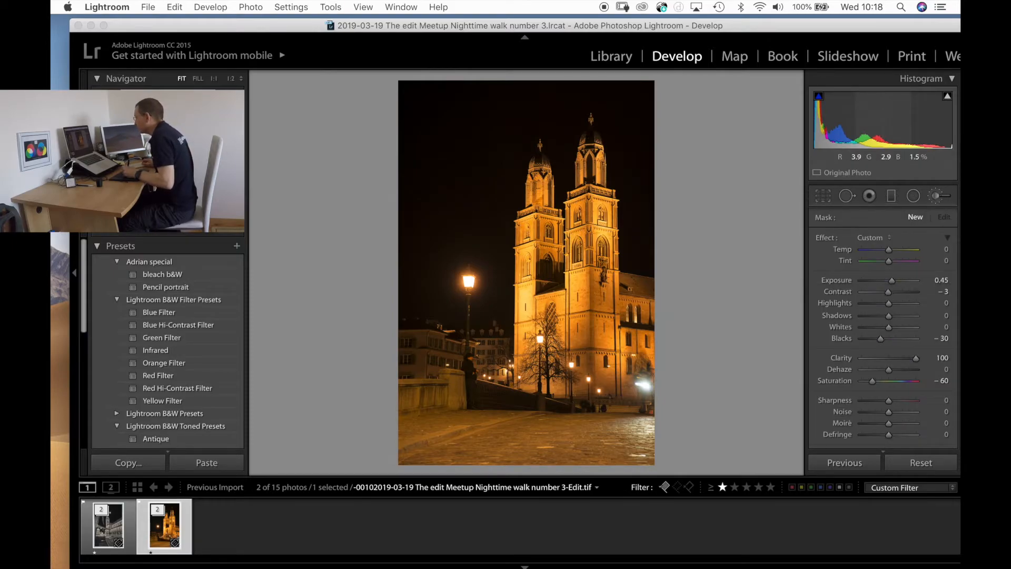
{"action": "right_click", "coordinate": [565, 208]}
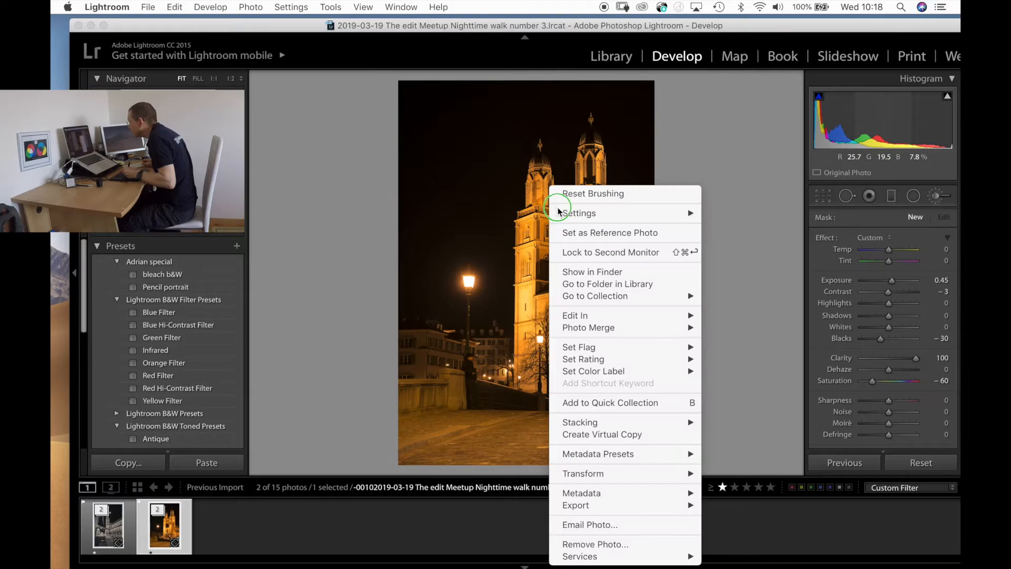
{"action": "left_click", "coordinate": [721, 181]}
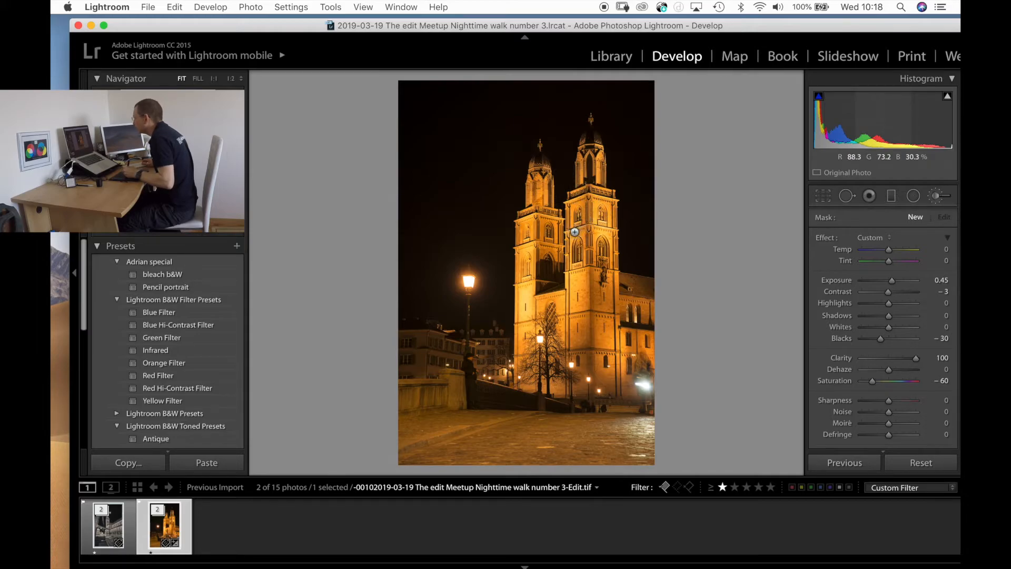
{"action": "left_click", "coordinate": [572, 232]}
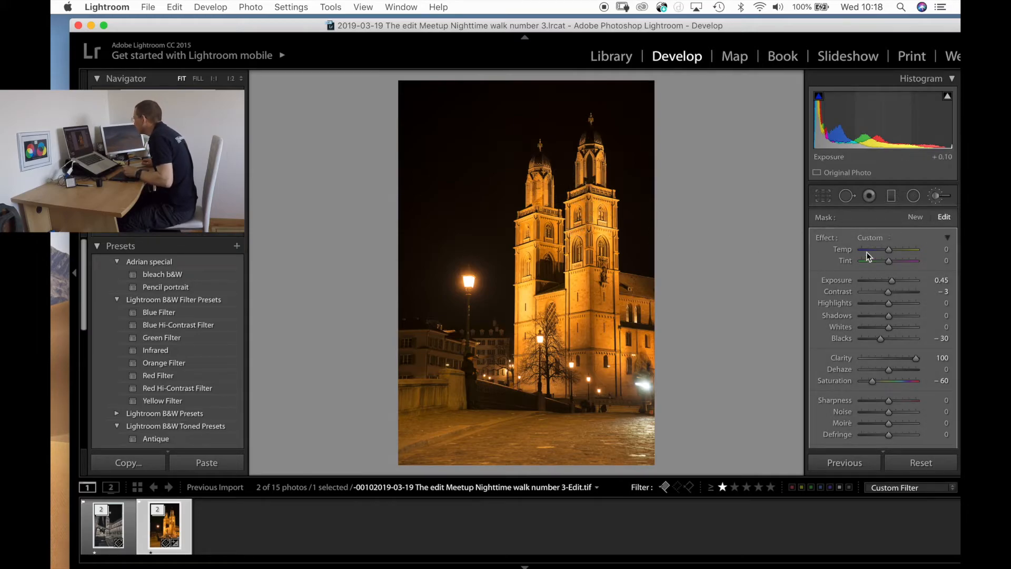
{"action": "left_click", "coordinate": [937, 197]}
{"action": "left_click", "coordinate": [936, 197]}
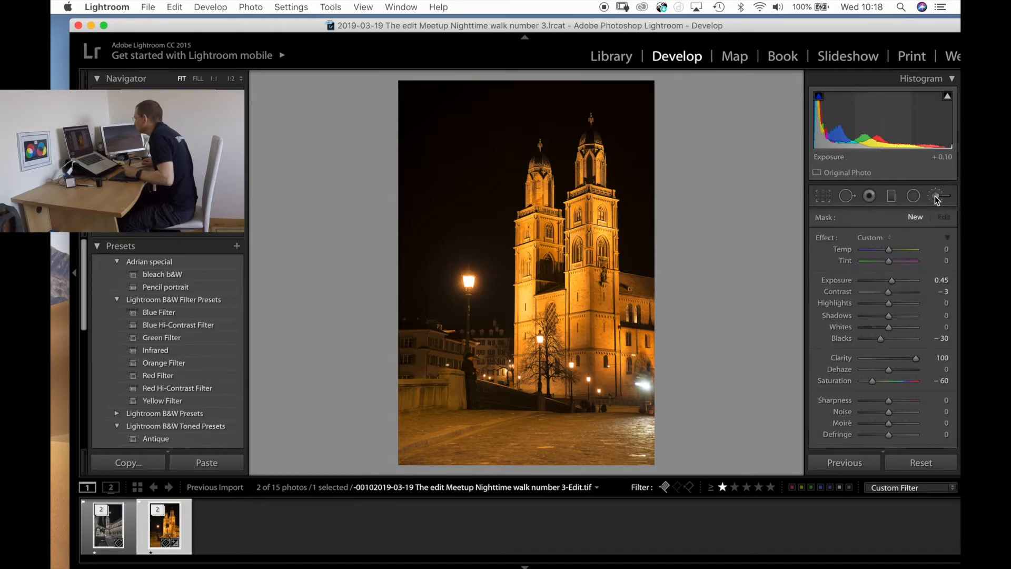
{"action": "left_click", "coordinate": [936, 197]}
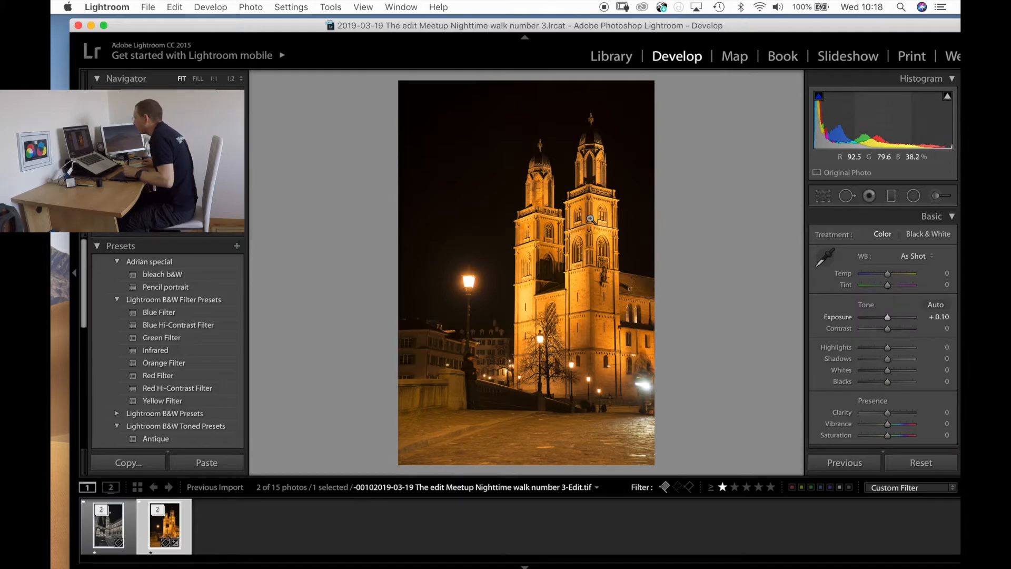
{"action": "left_click", "coordinate": [565, 170]}
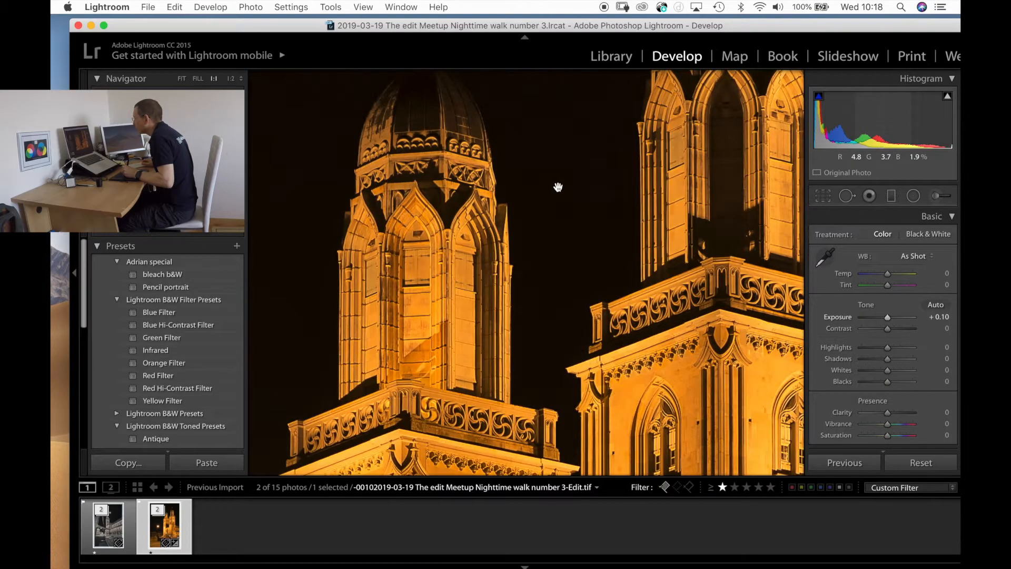
{"action": "left_click", "coordinate": [570, 188]}
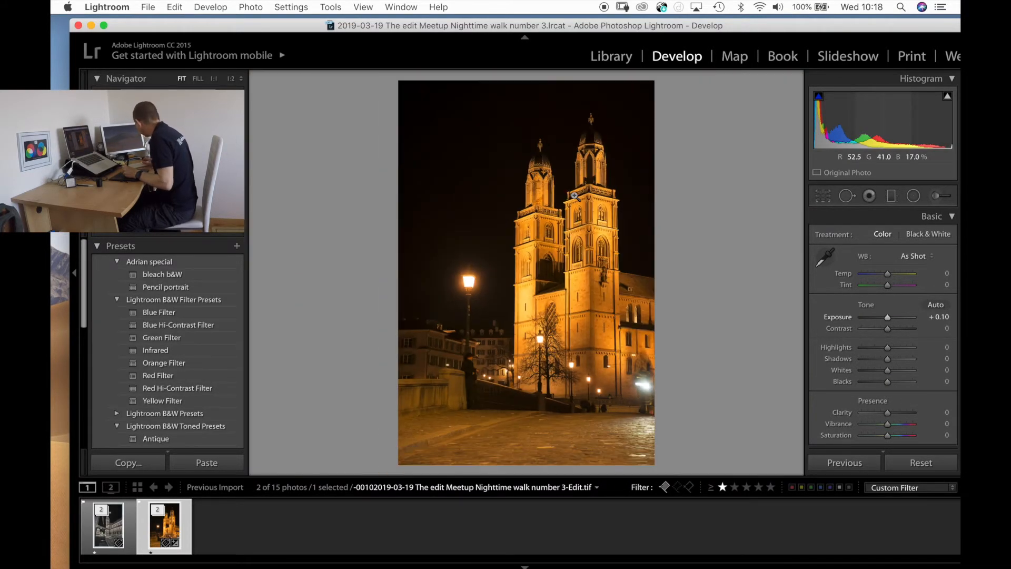
Step: Dab the Adjustment Brush on the taller church tower, leave the brush, and check the tower's stonework at 1:1
{"action": "key", "text": "k"}
{"action": "left_click", "coordinate": [566, 180]}
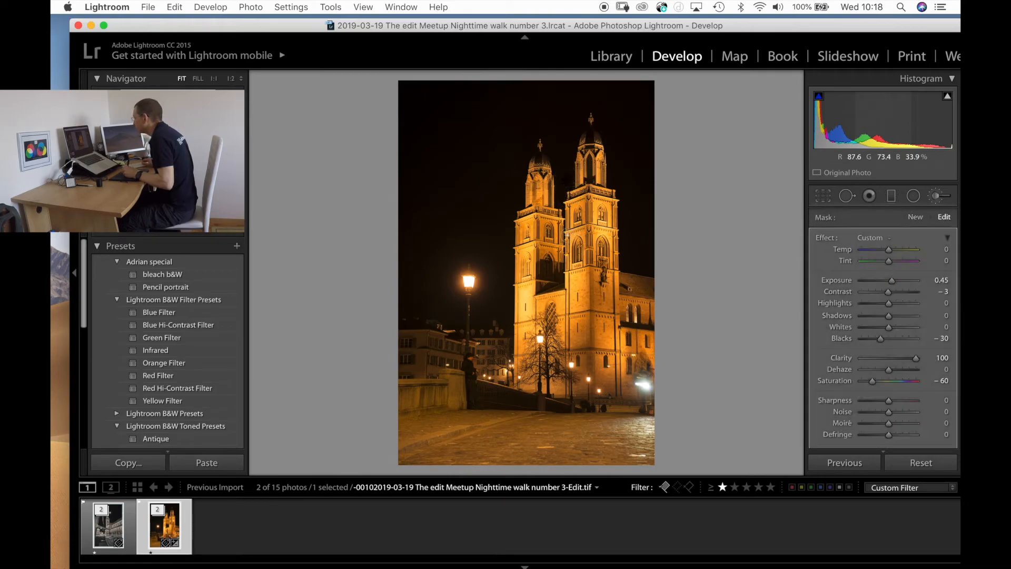
{"action": "left_click_drag", "start_coordinate": [548, 169], "coordinate": [540, 149]}
{"action": "left_click_drag", "start_coordinate": [544, 235], "coordinate": [543, 234]}
{"action": "right_click", "coordinate": [544, 237]}
{"action": "key", "text": "Escape"}
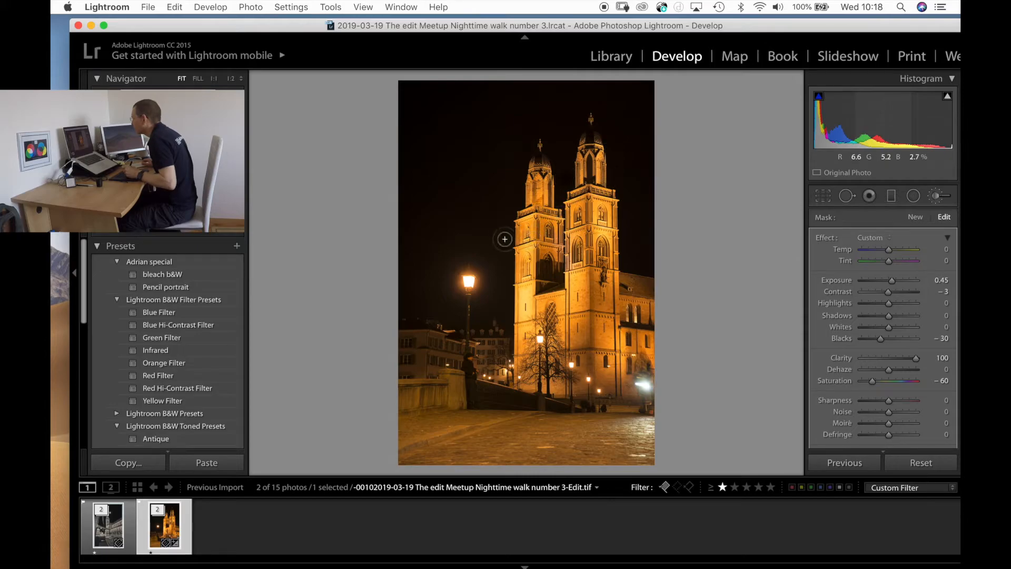
{"action": "right_click", "coordinate": [466, 229]}
{"action": "key", "text": "Escape"}
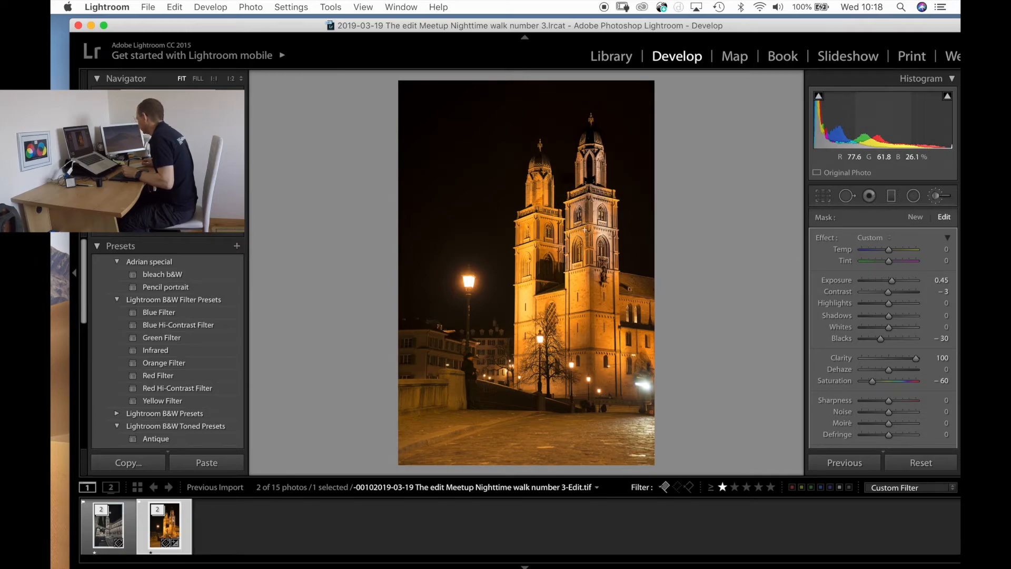
{"action": "key", "text": "k"}
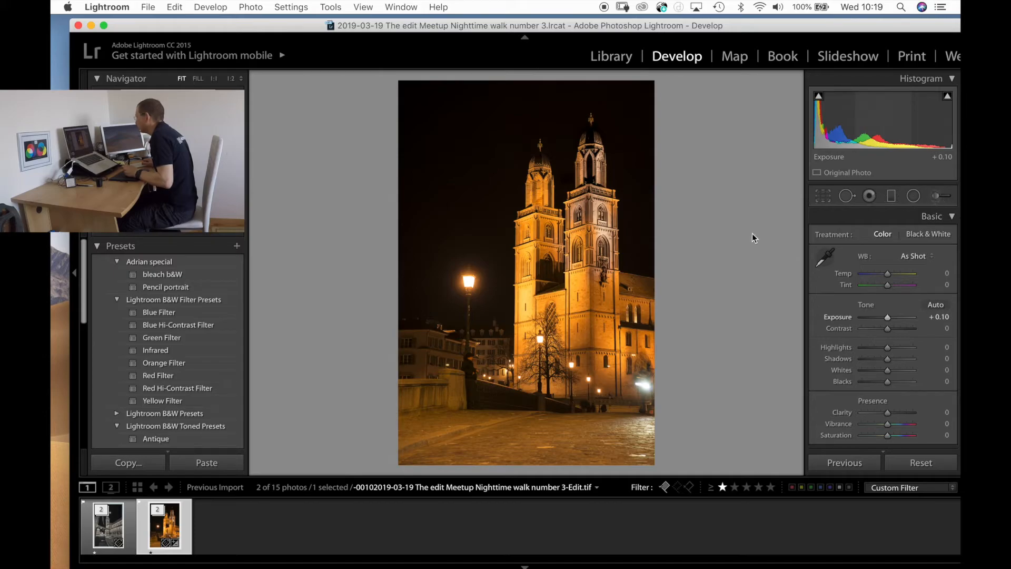
{"action": "left_click", "coordinate": [587, 247]}
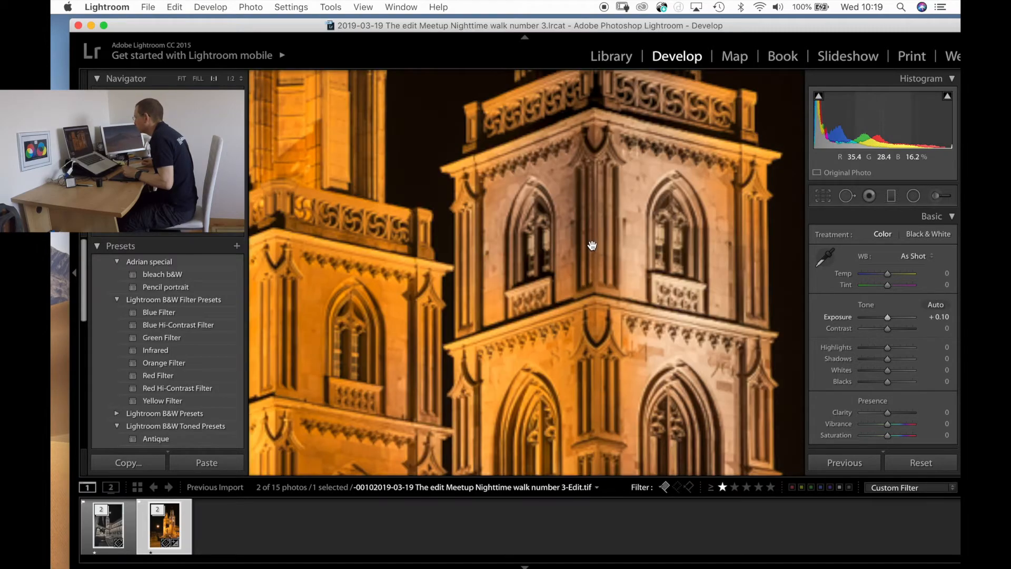
{"action": "left_click", "coordinate": [593, 243]}
Step: Paint the Adjustment Brush over the church towers and walls, and reset all of the photo's Develop adjustments
{"action": "key", "text": "k"}
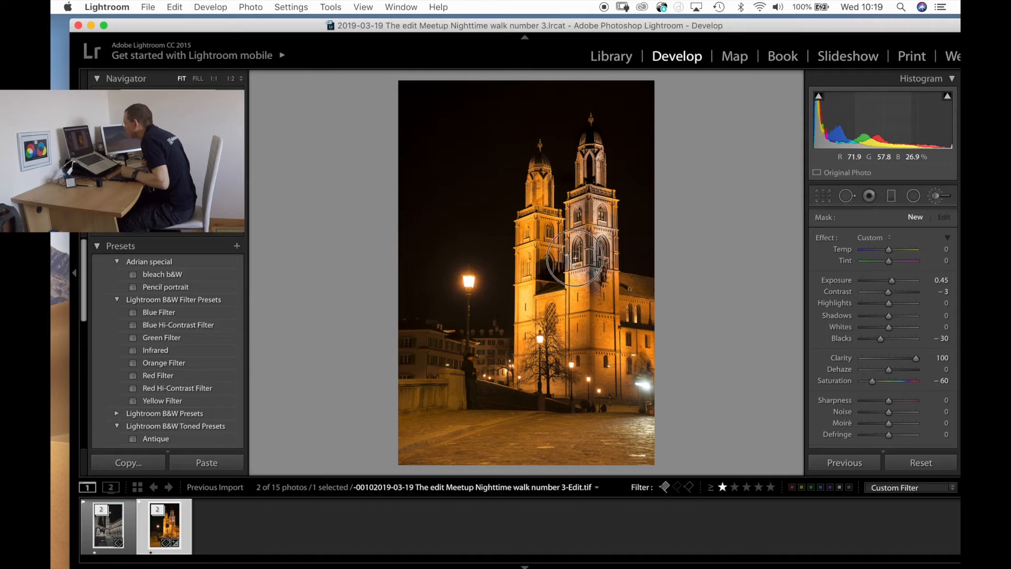
{"action": "mouse_move", "coordinate": [571, 206]}
{"action": "left_mouse_down"}
{"action": "mouse_move", "coordinate": [588, 162]}
{"action": "mouse_move", "coordinate": [585, 128]}
{"action": "mouse_move", "coordinate": [606, 175]}
{"action": "mouse_move", "coordinate": [598, 205]}
{"action": "mouse_move", "coordinate": [609, 202]}
{"action": "mouse_move", "coordinate": [616, 221]}
{"action": "mouse_move", "coordinate": [601, 240]}
{"action": "mouse_move", "coordinate": [613, 315]}
{"action": "mouse_move", "coordinate": [620, 279]}
{"action": "mouse_move", "coordinate": [630, 305]}
{"action": "mouse_move", "coordinate": [650, 293]}
{"action": "mouse_move", "coordinate": [651, 397]}
{"action": "mouse_move", "coordinate": [641, 369]}
{"action": "mouse_move", "coordinate": [638, 396]}
{"action": "mouse_move", "coordinate": [610, 390]}
{"action": "mouse_move", "coordinate": [630, 372]}
{"action": "mouse_move", "coordinate": [629, 322]}
{"action": "mouse_move", "coordinate": [611, 337]}
{"action": "mouse_move", "coordinate": [611, 356]}
{"action": "mouse_move", "coordinate": [610, 297]}
{"action": "mouse_move", "coordinate": [592, 298]}
{"action": "mouse_move", "coordinate": [598, 341]}
{"action": "mouse_move", "coordinate": [579, 278]}
{"action": "mouse_move", "coordinate": [571, 321]}
{"action": "mouse_move", "coordinate": [568, 291]}
{"action": "mouse_move", "coordinate": [555, 306]}
{"action": "mouse_move", "coordinate": [541, 139]}
{"action": "mouse_move", "coordinate": [529, 269]}
{"action": "mouse_move", "coordinate": [525, 255]}
{"action": "mouse_move", "coordinate": [533, 287]}
{"action": "mouse_move", "coordinate": [530, 225]}
{"action": "mouse_move", "coordinate": [545, 258]}
{"action": "mouse_move", "coordinate": [518, 221]}
{"action": "mouse_move", "coordinate": [527, 323]}
{"action": "mouse_move", "coordinate": [532, 284]}
{"action": "mouse_move", "coordinate": [525, 375]}
{"action": "mouse_move", "coordinate": [597, 392]}
{"action": "mouse_move", "coordinate": [597, 330]}
{"action": "mouse_move", "coordinate": [586, 365]}
{"action": "mouse_move", "coordinate": [556, 354]}
{"action": "mouse_move", "coordinate": [544, 309]}
{"action": "mouse_move", "coordinate": [547, 318]}
{"action": "mouse_move", "coordinate": [550, 290]}
{"action": "mouse_move", "coordinate": [570, 288]}
{"action": "mouse_move", "coordinate": [538, 295]}
{"action": "mouse_move", "coordinate": [545, 308]}
{"action": "mouse_move", "coordinate": [523, 276]}
{"action": "mouse_move", "coordinate": [520, 359]}
{"action": "mouse_move", "coordinate": [525, 379]}
{"action": "mouse_move", "coordinate": [519, 204]}
{"action": "mouse_move", "coordinate": [539, 150]}
{"action": "mouse_move", "coordinate": [564, 216]}
{"action": "mouse_move", "coordinate": [577, 211]}
{"action": "mouse_move", "coordinate": [587, 108]}
{"action": "mouse_move", "coordinate": [617, 204]}
{"action": "mouse_move", "coordinate": [614, 289]}
{"action": "mouse_move", "coordinate": [622, 311]}
{"action": "mouse_move", "coordinate": [635, 292]}
{"action": "mouse_move", "coordinate": [645, 303]}
{"action": "mouse_move", "coordinate": [640, 350]}
{"action": "mouse_move", "coordinate": [653, 379]}
{"action": "mouse_move", "coordinate": [647, 409]}
{"action": "mouse_move", "coordinate": [588, 406]}
{"action": "left_mouse_up"}
{"action": "mouse_move", "coordinate": [607, 281]}
{"action": "left_mouse_down"}
{"action": "mouse_move", "coordinate": [592, 221]}
{"action": "mouse_move", "coordinate": [612, 198]}
{"action": "mouse_move", "coordinate": [583, 208]}
{"action": "left_mouse_up"}
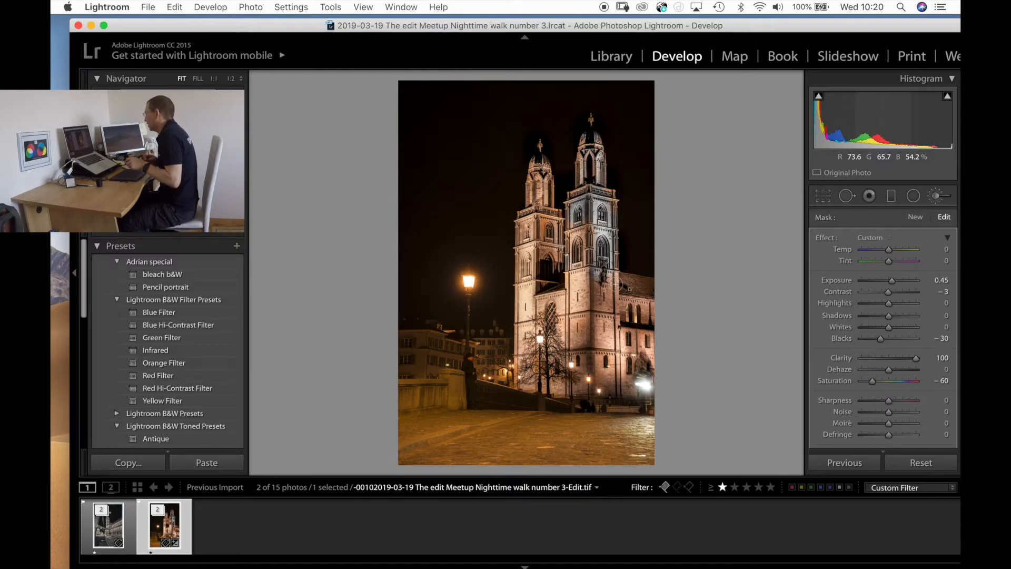
{"action": "left_click", "coordinate": [913, 466]}
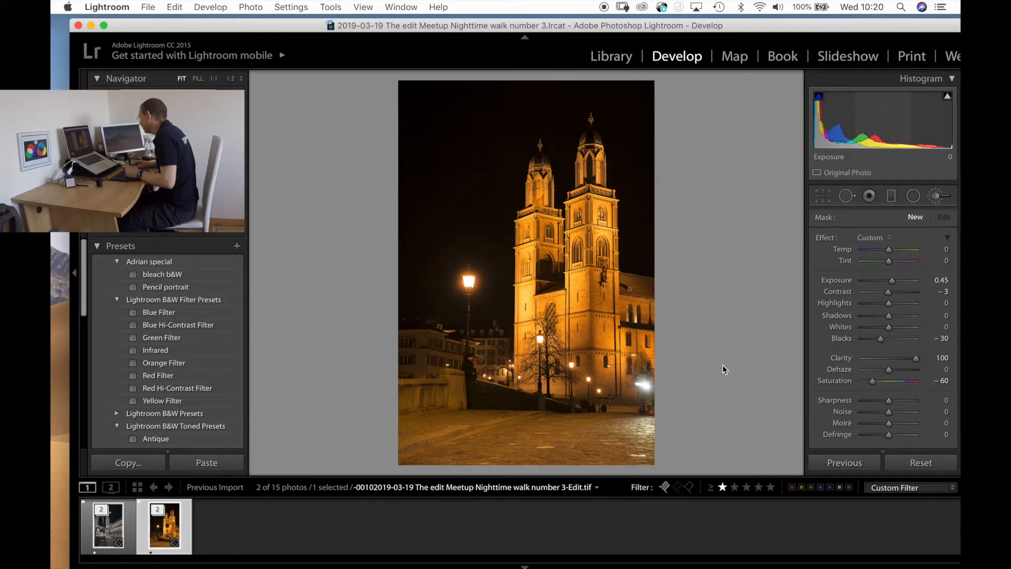
{"action": "left_click", "coordinate": [938, 280]}
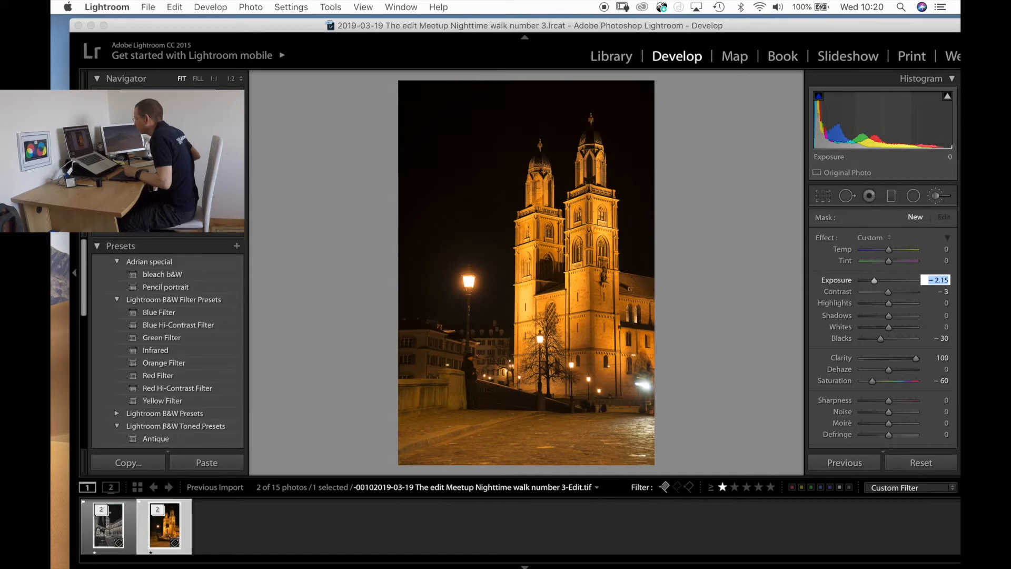
{"action": "key", "text": "Up"}
{"action": "key", "text": "Up"}
{"action": "key", "text": "Up"}
{"action": "key", "text": "Up"}
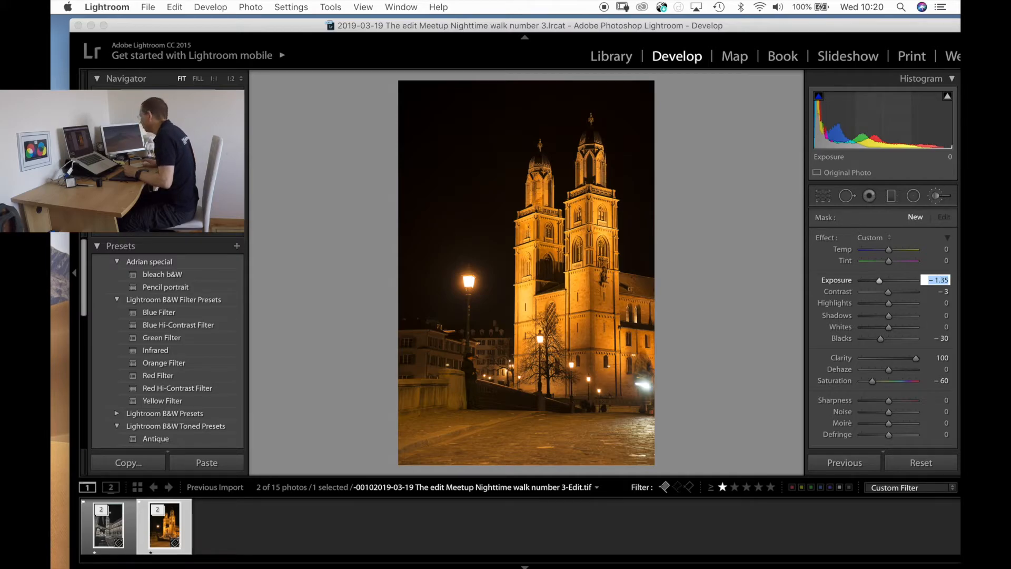
{"action": "key", "text": "period"}
{"action": "key", "text": "period"}
{"action": "key", "text": "period"}
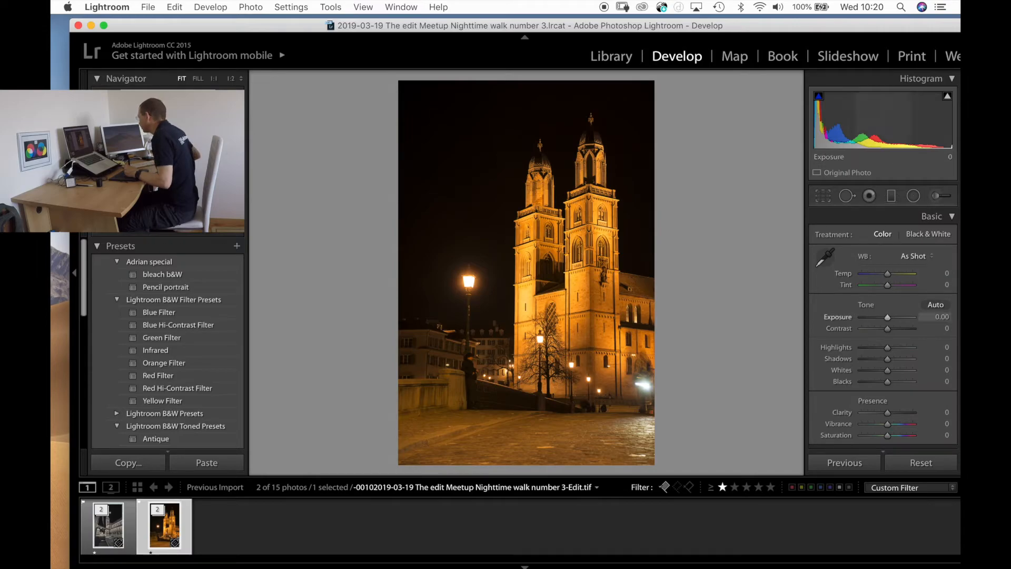
Step: Try darker and brighter exposures for the whole church photo and set Exposure to +0.40
{"action": "left_click", "coordinate": [942, 317]}
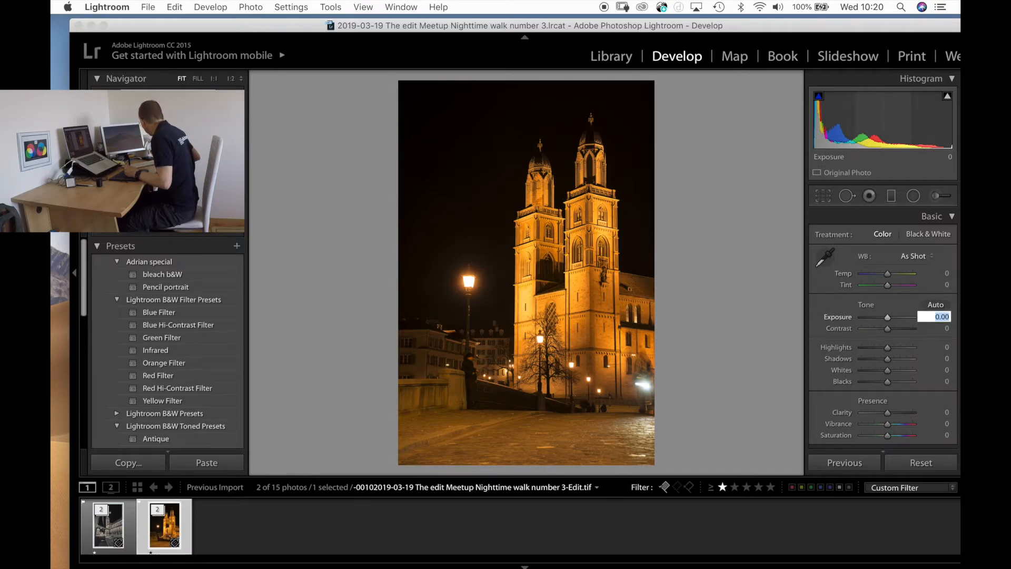
{"action": "key", "text": "Down"}
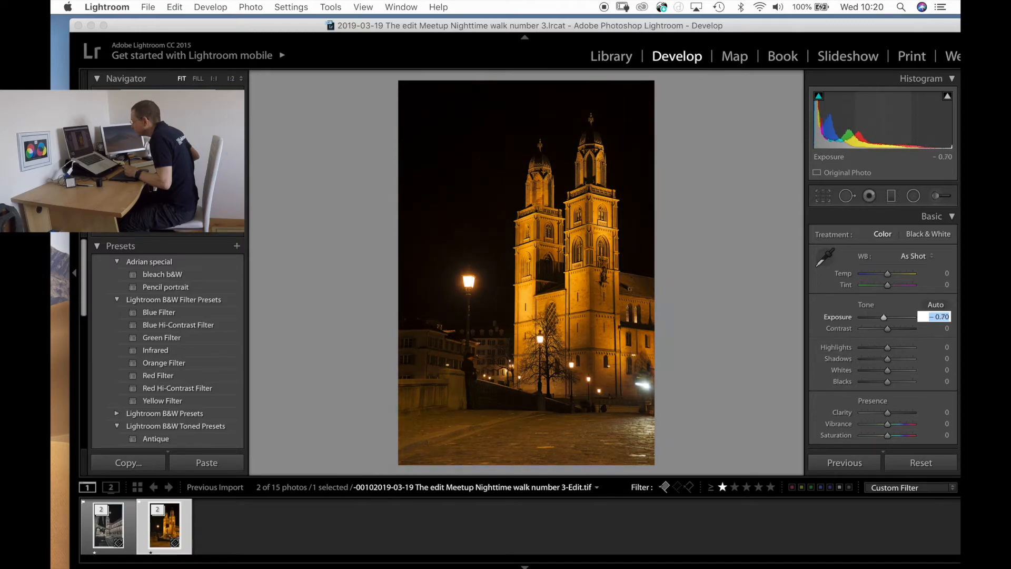
{"action": "key", "text": "Up"}
{"action": "key", "text": "Up"}
{"action": "key", "text": "Up"}
{"action": "key", "text": "Up"}
{"action": "key", "text": "Up"}
{"action": "key", "text": "Up"}
{"action": "key", "text": "Up"}
{"action": "key", "text": "Up"}
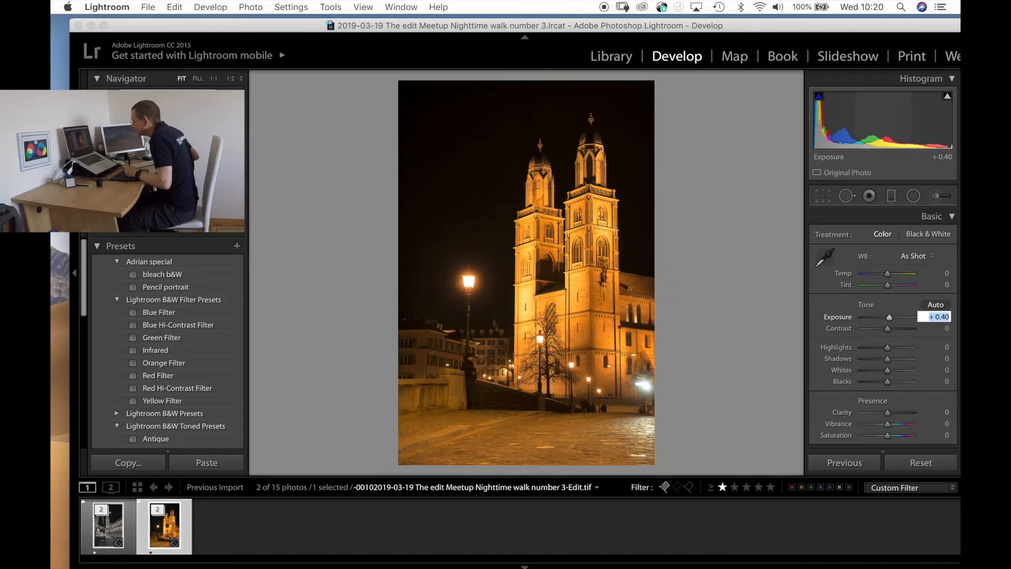
{"action": "key", "text": "Down"}
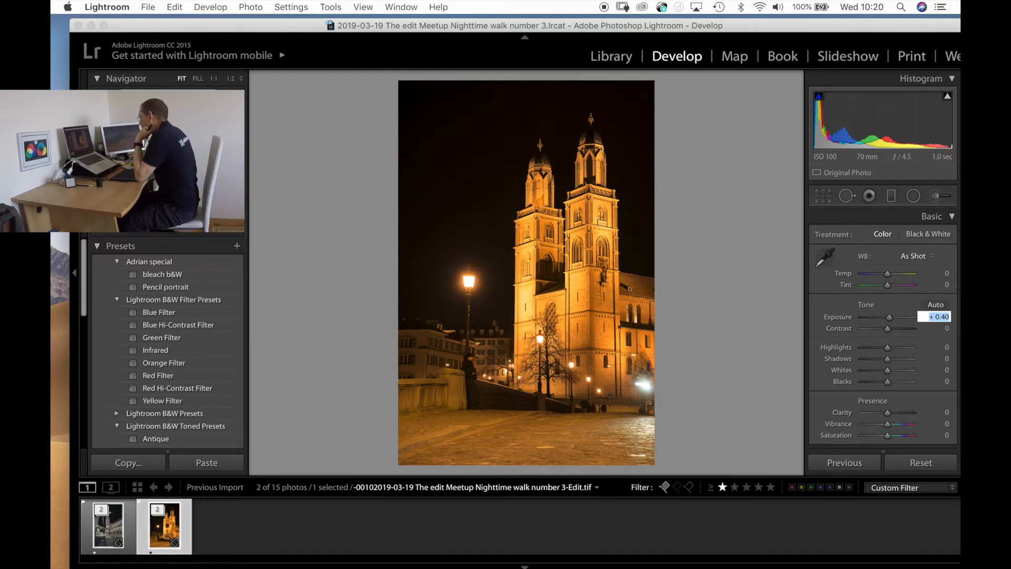
Step: Open the church photo in Photoshop as a copy with Lightroom adjustments
{"action": "mouse_move", "coordinate": [51, 160]}
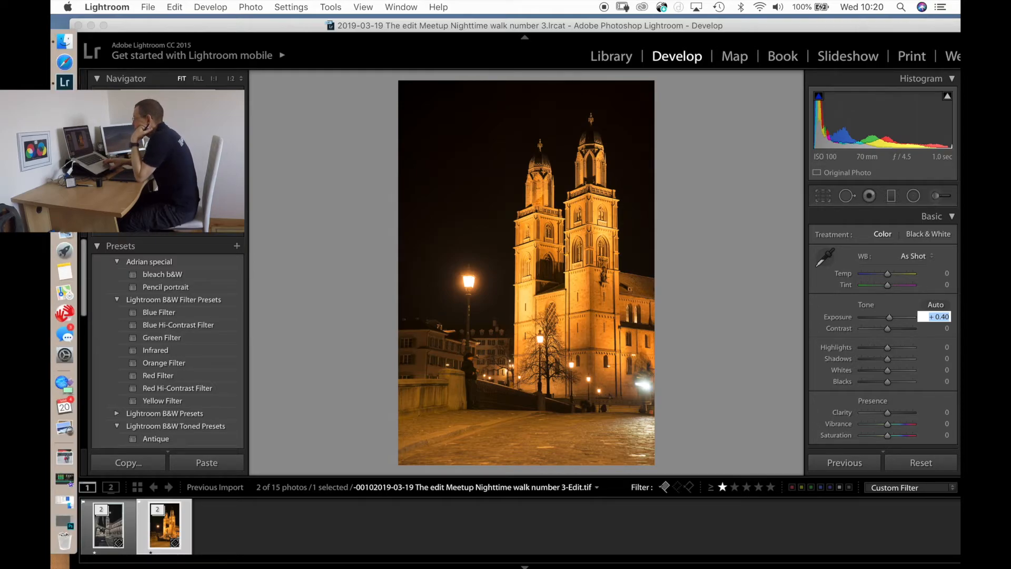
{"action": "key", "text": "super+e"}
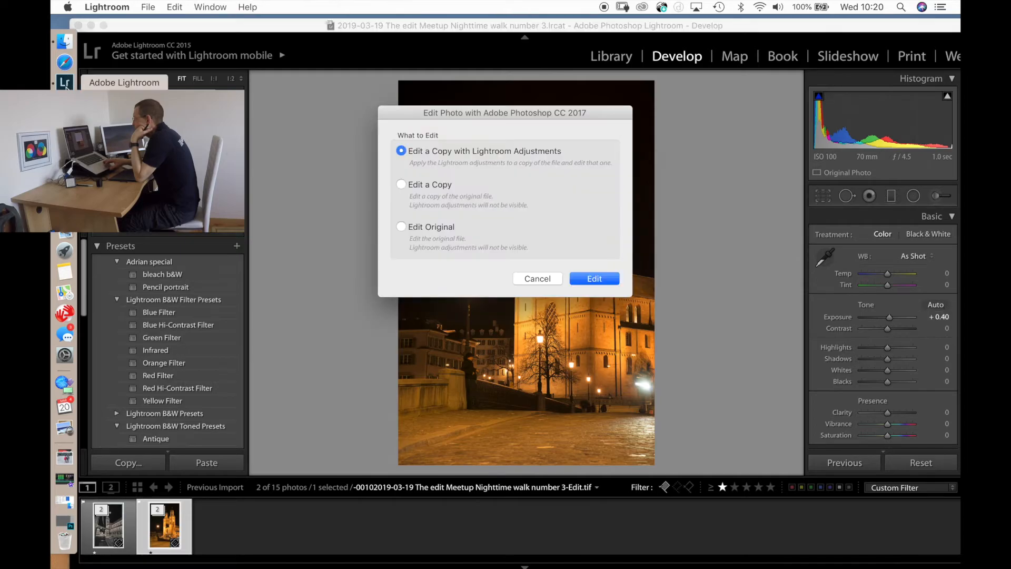
{"action": "left_click", "coordinate": [594, 279]}
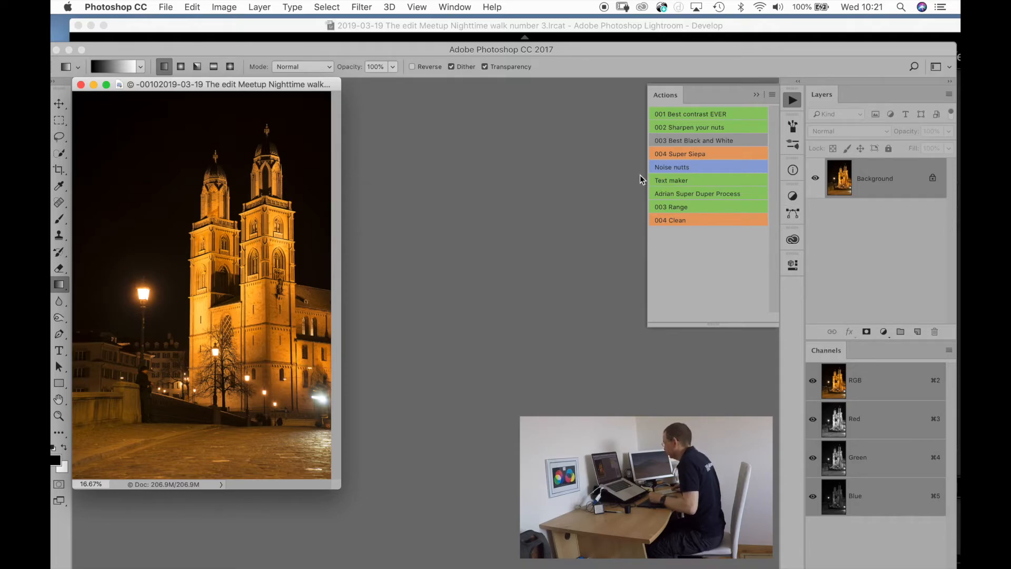
Step: Duplicate the Background layer and apply the Color Efex Pro 4 Detail Extractor filter to the copy
{"action": "key", "text": "super+j"}
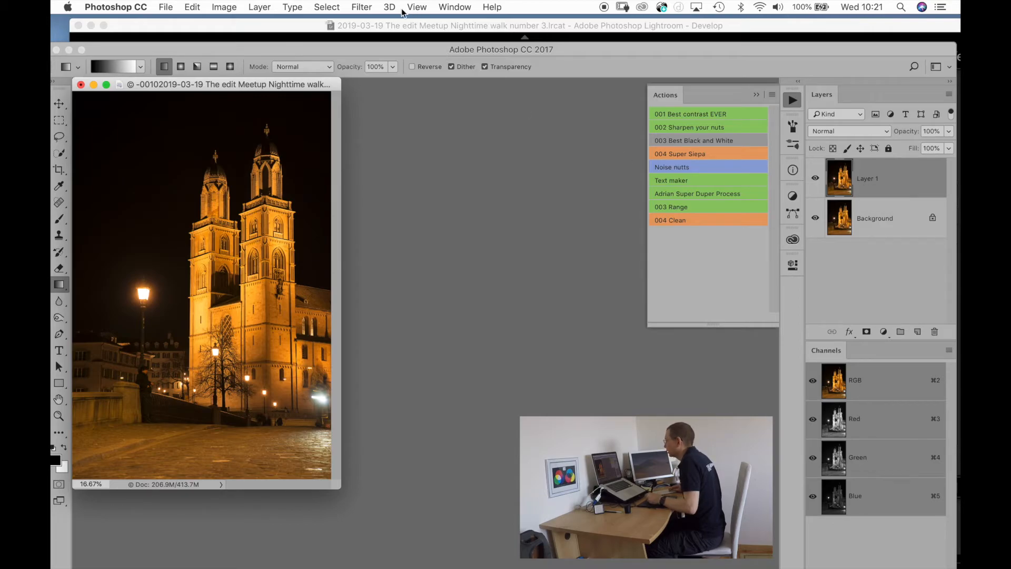
{"action": "left_click", "coordinate": [360, 8]}
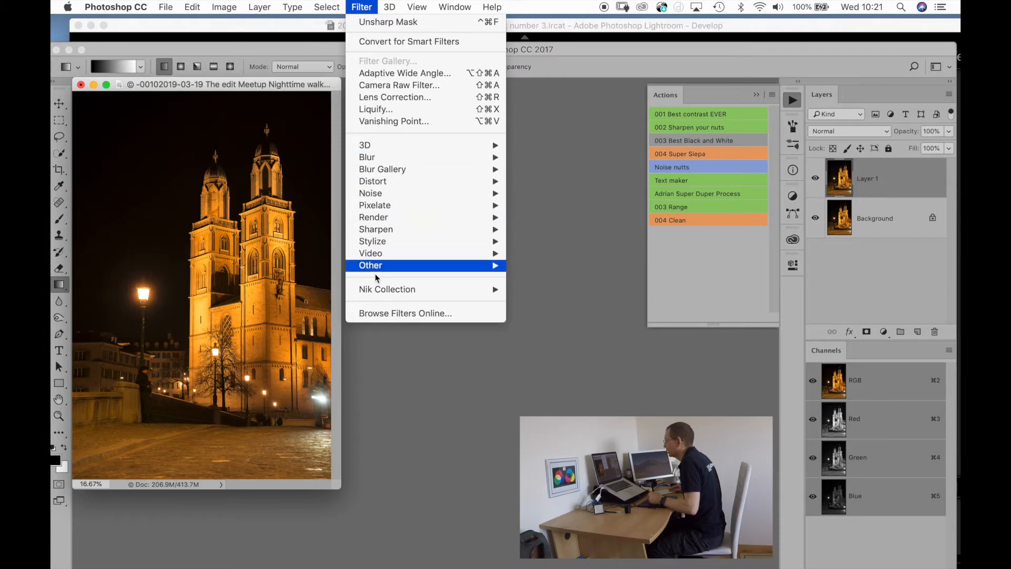
{"action": "mouse_move", "coordinate": [381, 289]}
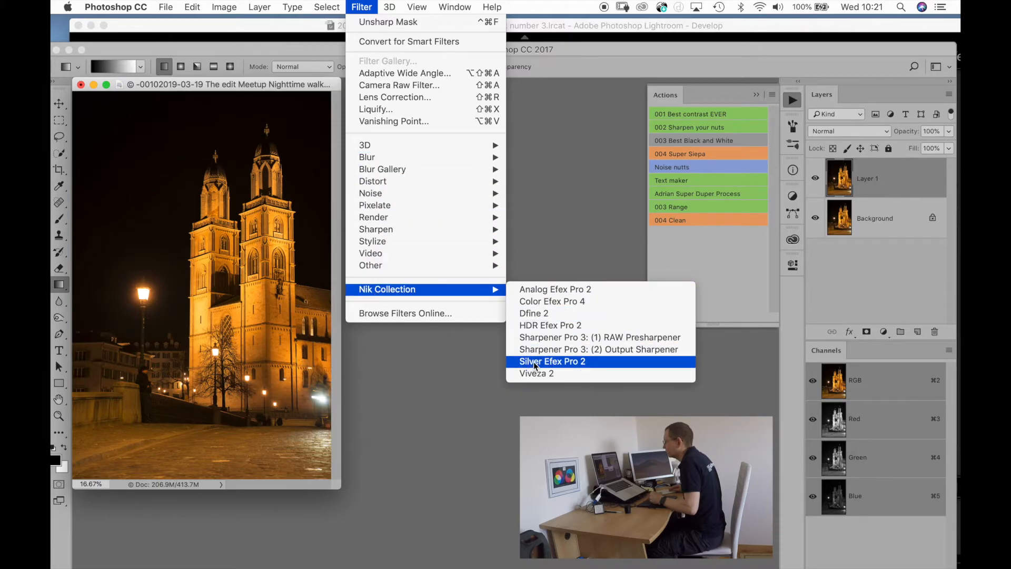
{"action": "left_click", "coordinate": [539, 303]}
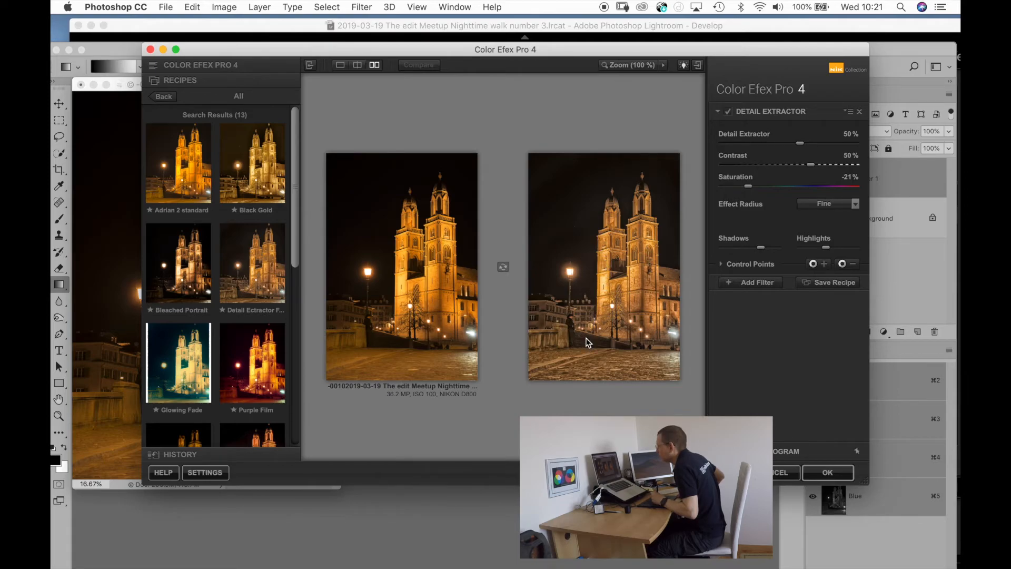
{"action": "left_click", "coordinate": [828, 473]}
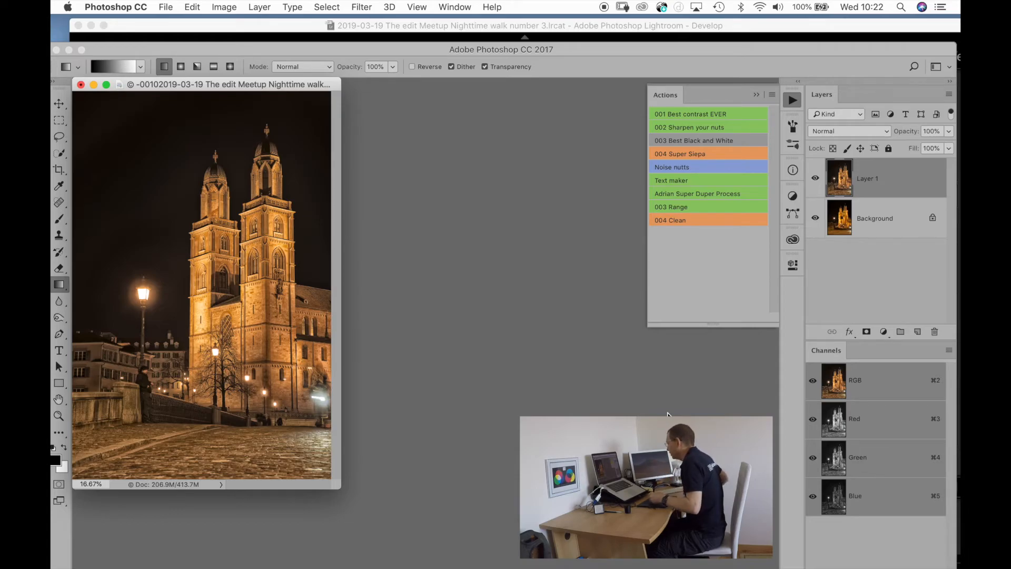
Step: Run the 003 Best Black and White action, delete its color fill layer, and keep the Black and white layer selected
{"action": "left_click", "coordinate": [683, 142]}
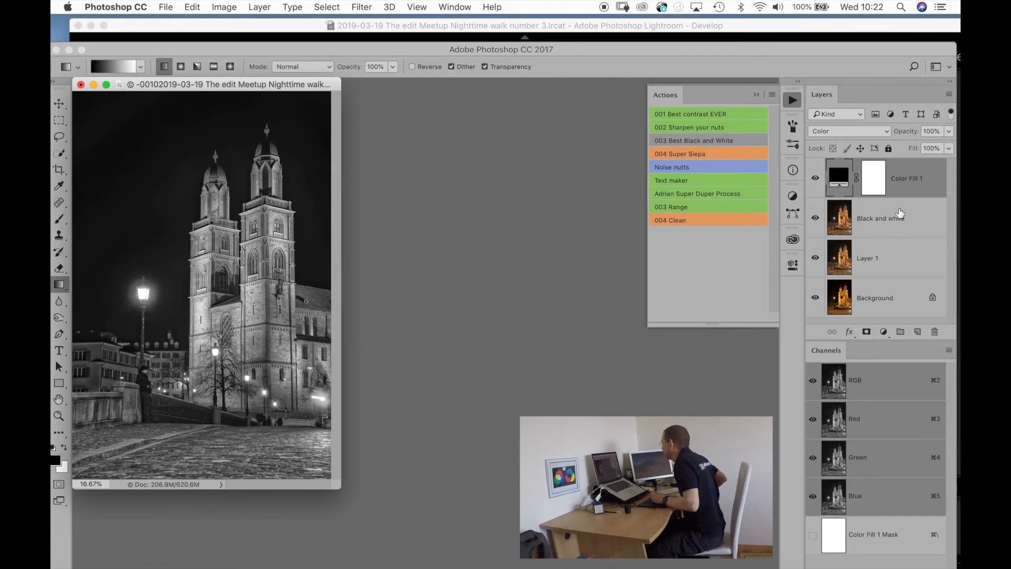
{"action": "left_click_drag", "start_coordinate": [904, 178], "coordinate": [935, 331]}
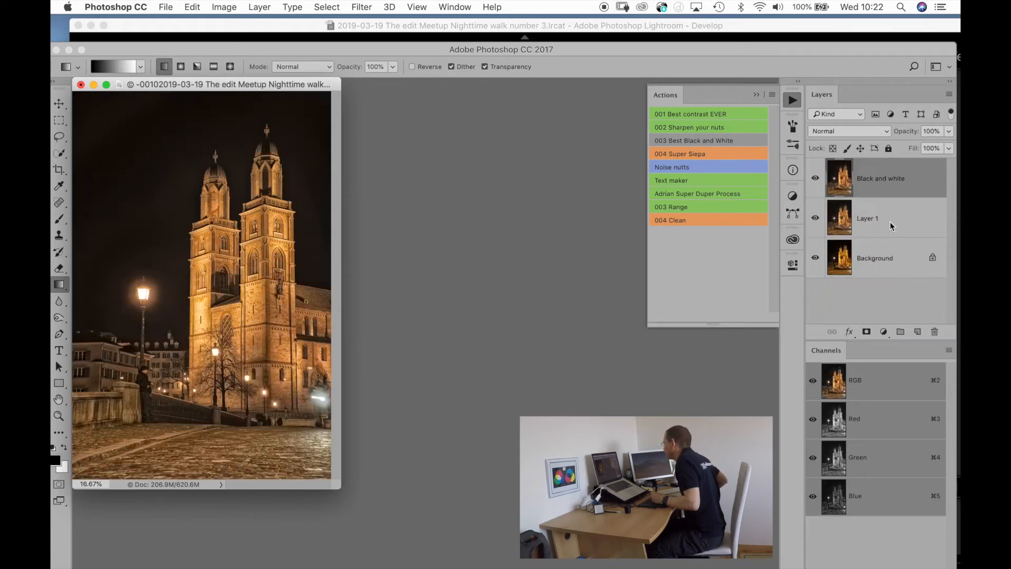
{"action": "left_click", "coordinate": [843, 180]}
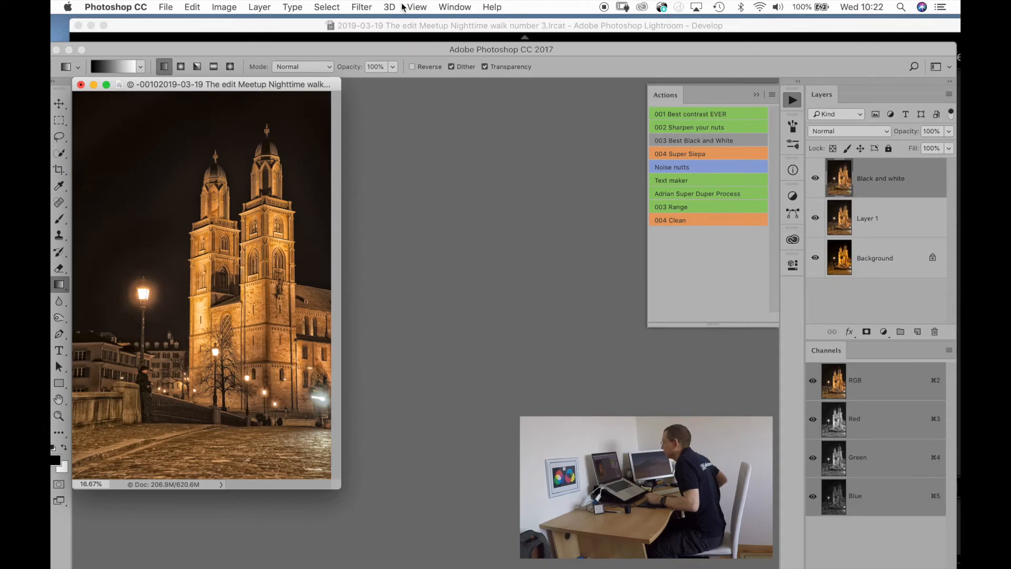
Step: Browse the Silver Efex Pro 2 presets and apply 019 Fine Art Process to the Black and white layer
{"action": "left_click", "coordinate": [362, 8]}
{"action": "mouse_move", "coordinate": [395, 289]}
{"action": "left_click", "coordinate": [532, 364]}
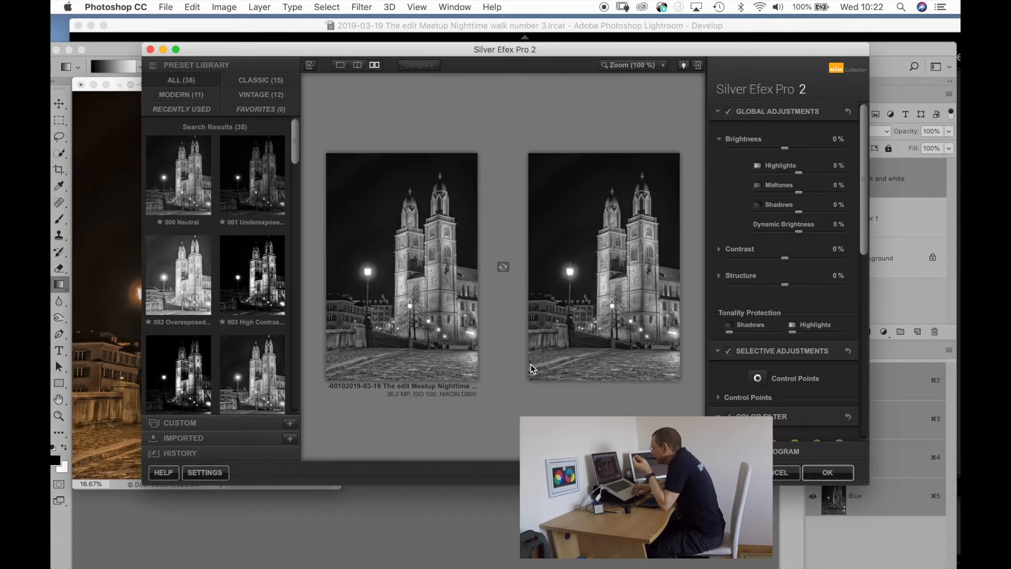
{"action": "scroll", "coordinate": [242, 292], "scroll_direction": "down", "scroll_amount": 2}
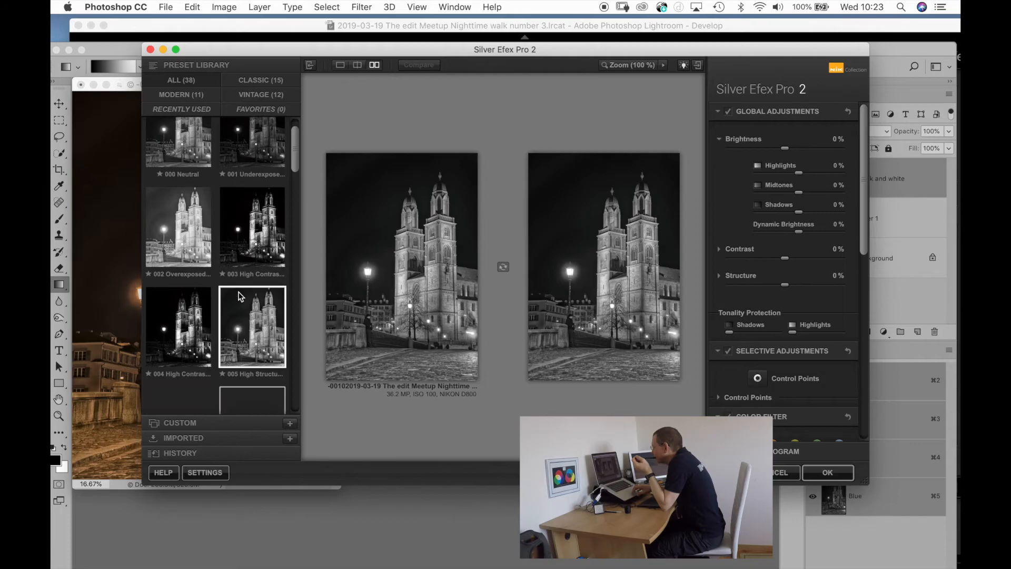
{"action": "scroll", "coordinate": [240, 296], "scroll_direction": "down", "scroll_amount": 12}
{"action": "scroll", "coordinate": [240, 297], "scroll_direction": "down", "scroll_amount": 12}
{"action": "scroll", "coordinate": [240, 296], "scroll_direction": "down", "scroll_amount": 6}
{"action": "scroll", "coordinate": [240, 297], "scroll_direction": "down", "scroll_amount": 10}
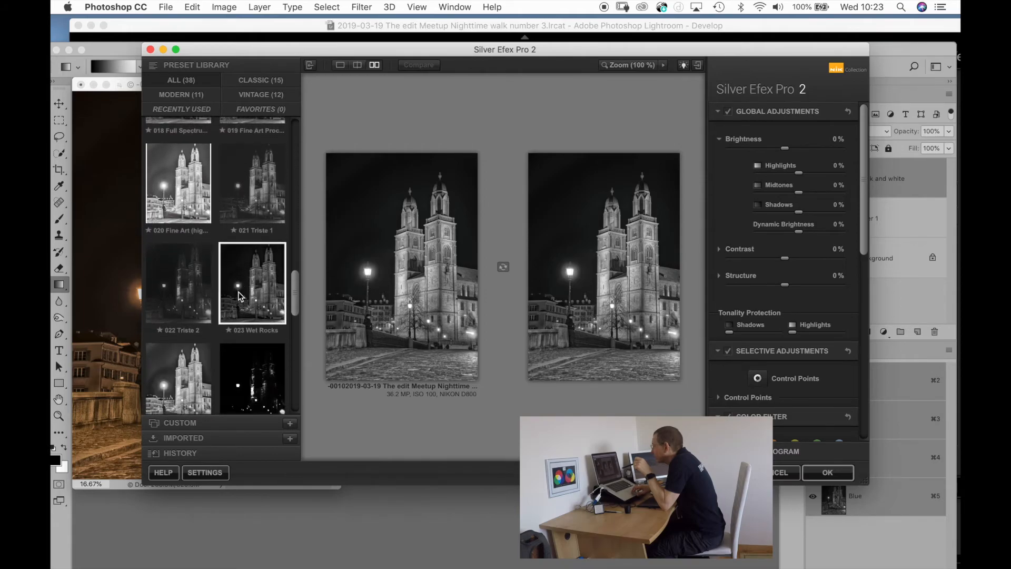
{"action": "scroll", "coordinate": [239, 297], "scroll_direction": "down", "scroll_amount": 3}
{"action": "scroll", "coordinate": [240, 296], "scroll_direction": "down", "scroll_amount": 4}
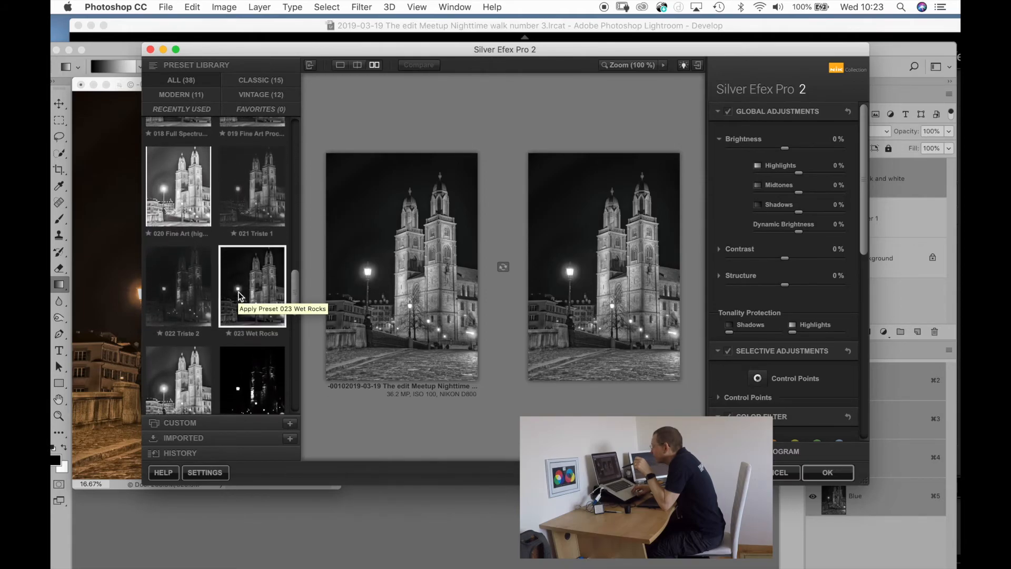
{"action": "scroll", "coordinate": [240, 297], "scroll_direction": "up", "scroll_amount": 15}
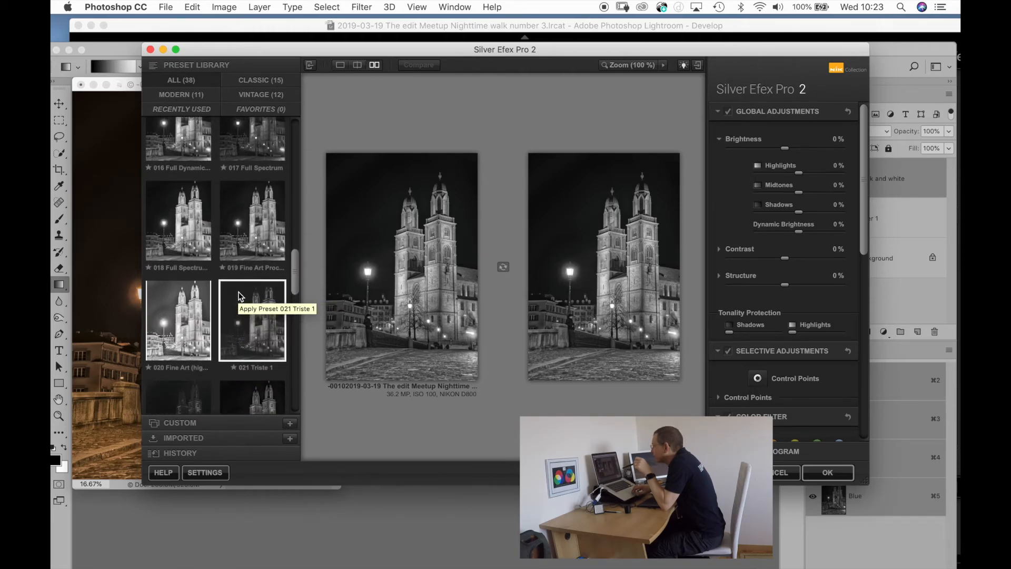
{"action": "left_click", "coordinate": [252, 230]}
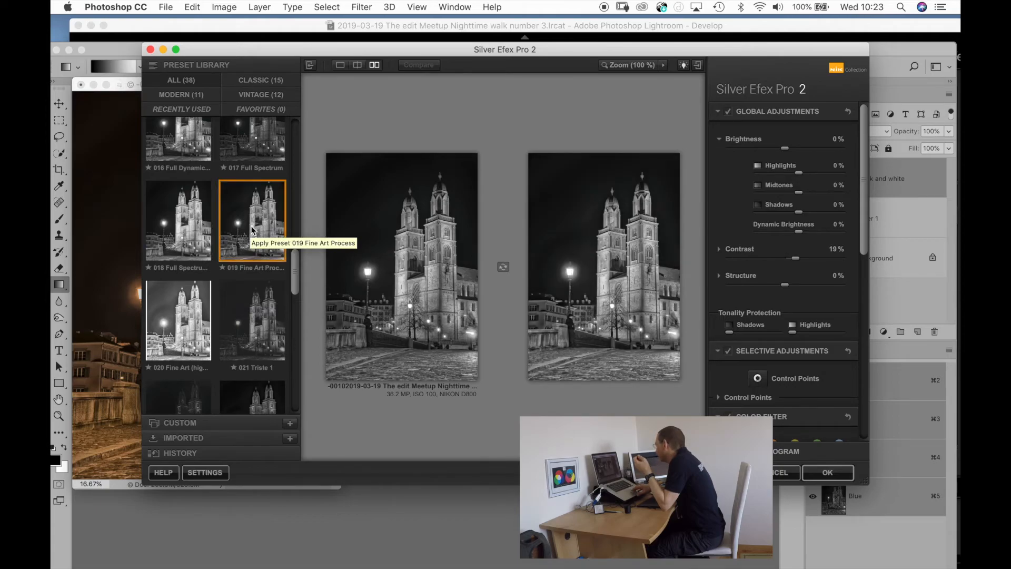
{"action": "left_click", "coordinate": [835, 474]}
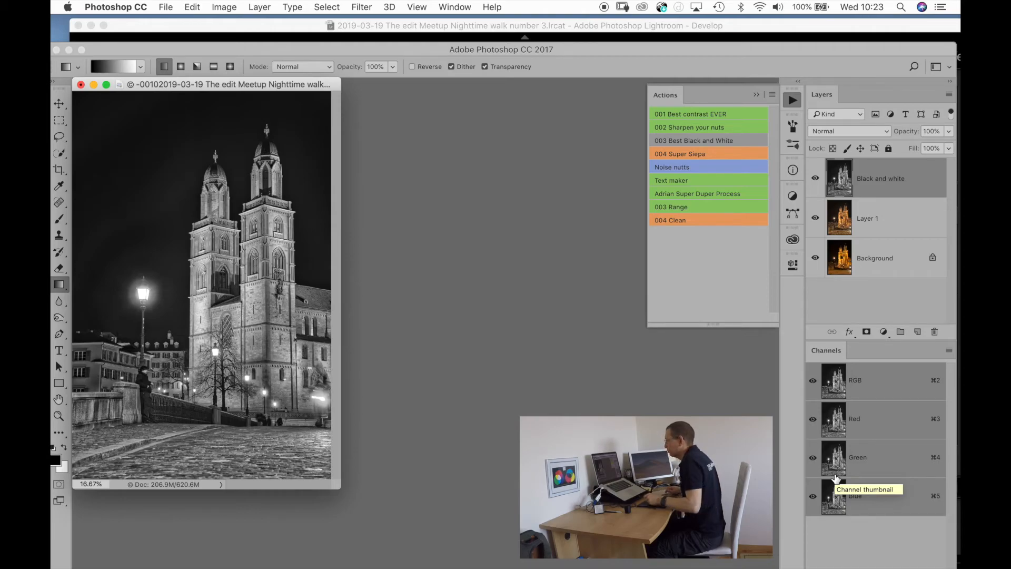
Step: Switch to the Move tool and set the Black and white layer's opacity to 90%
{"action": "left_click", "coordinate": [60, 104]}
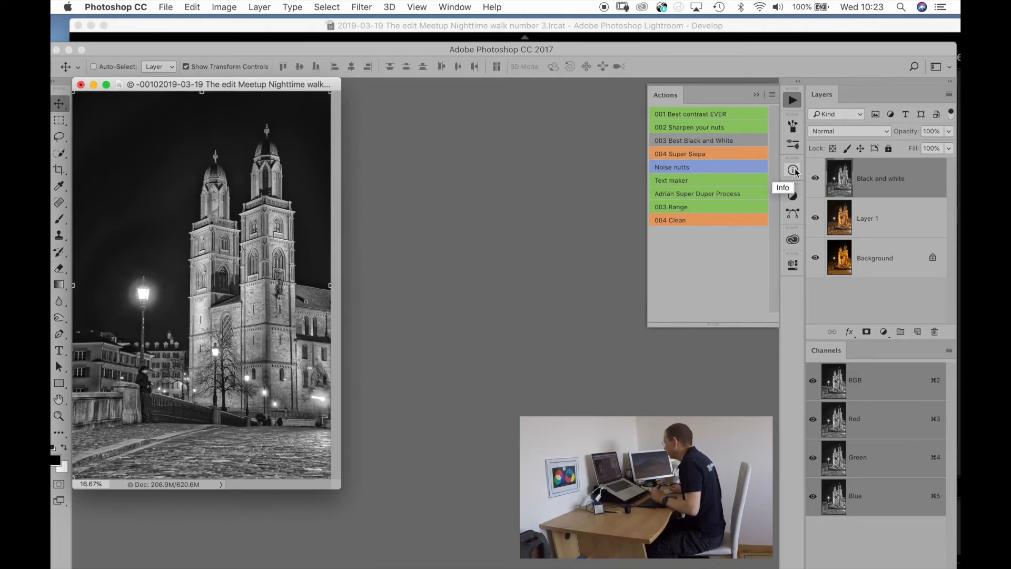
{"action": "key", "text": "9"}
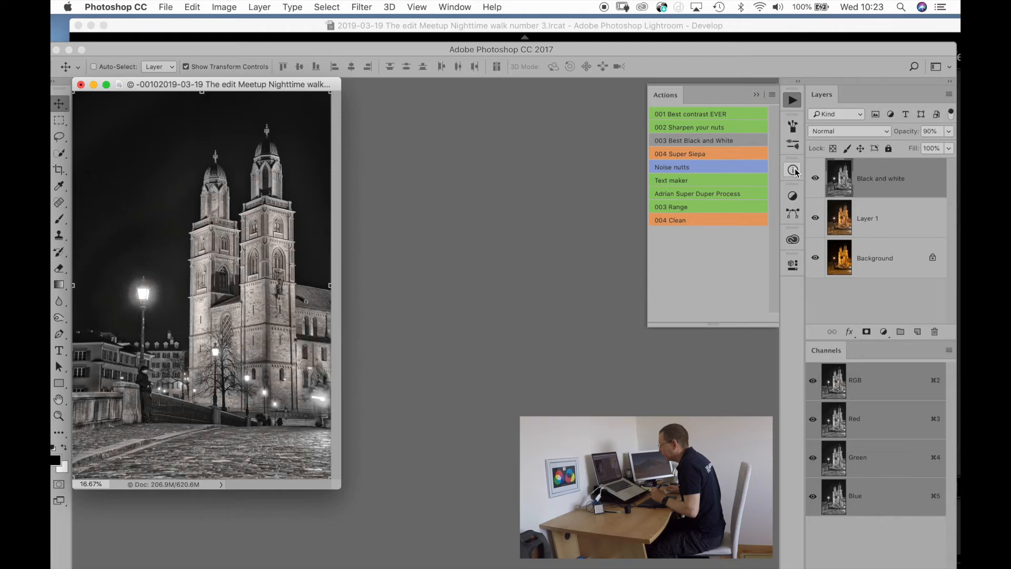
Step: Set the Black and white layer's opacity to 60%, then save and close the church photo
{"action": "key", "text": "7"}
{"action": "key", "text": "6"}
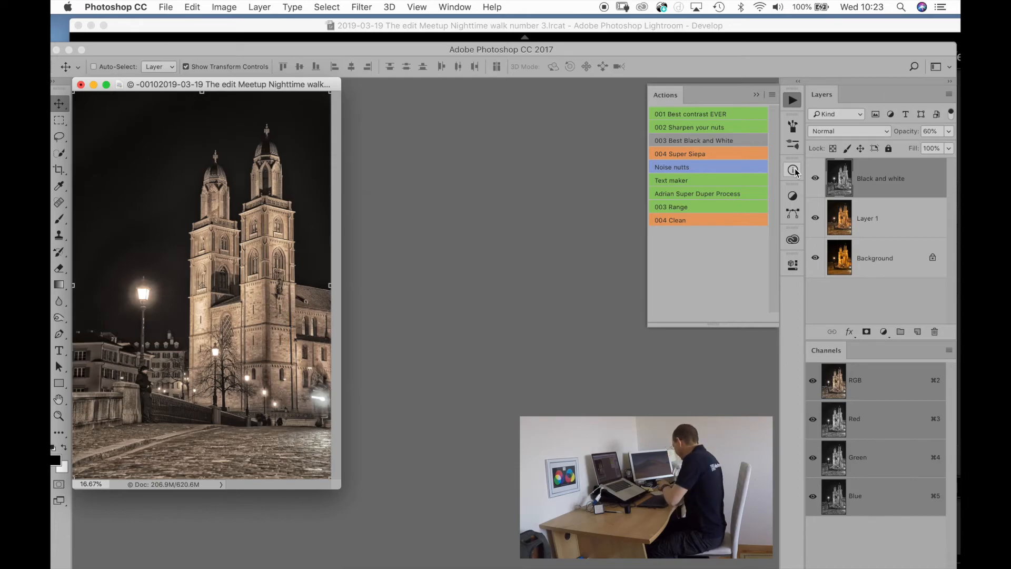
{"action": "key", "text": "super"}
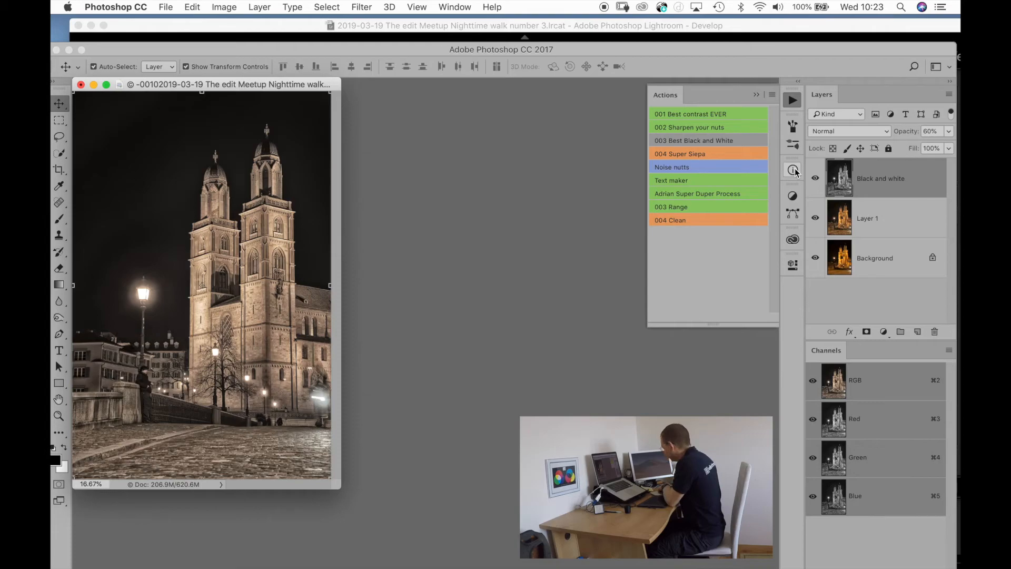
{"action": "key", "text": "super+w"}
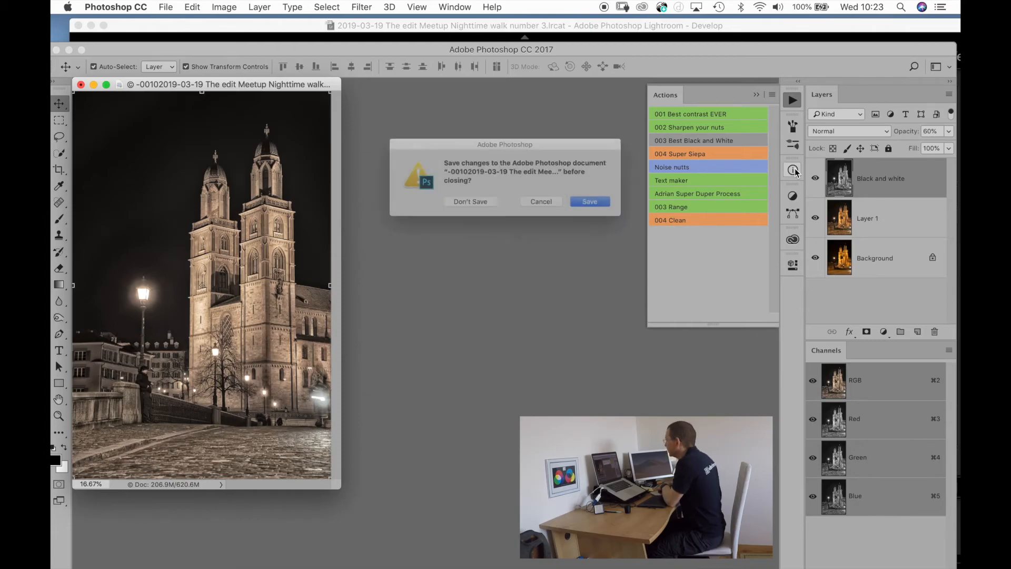
{"action": "key", "text": "Return"}
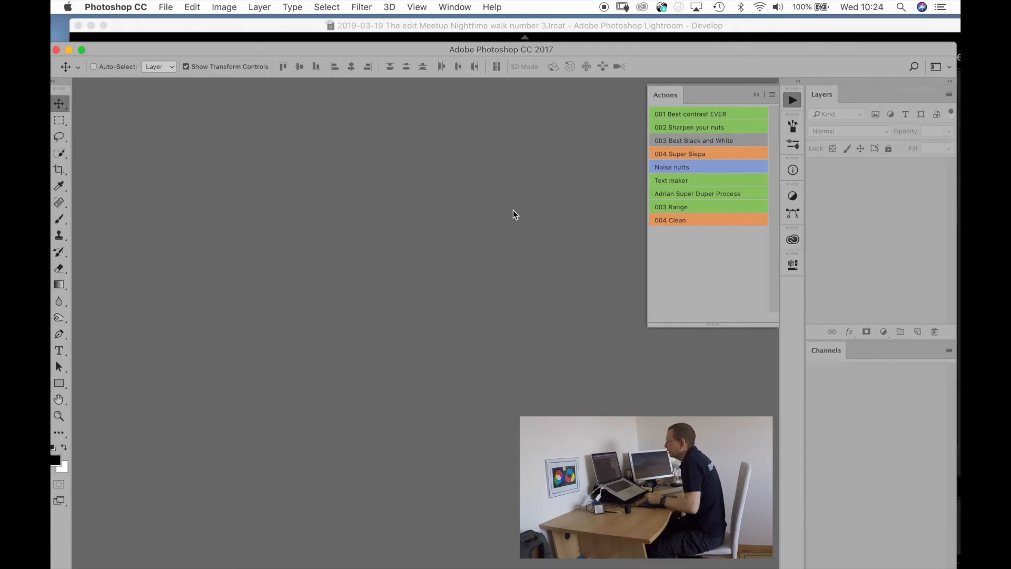
Step: Return to Lightroom's Library grid and collapse the stack of three church photo versions
{"action": "left_click", "coordinate": [56, 50]}
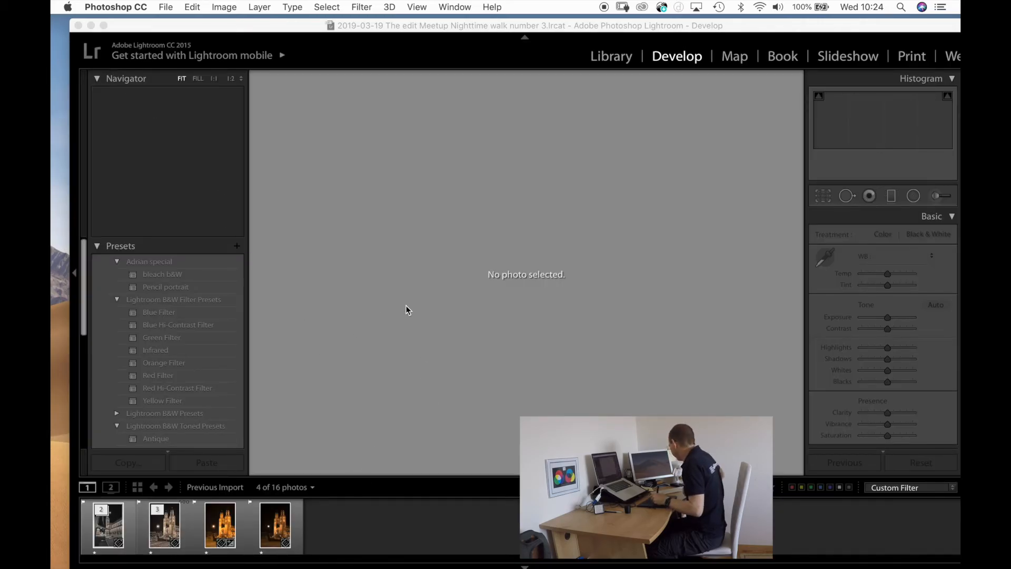
{"action": "left_click", "coordinate": [346, 284]}
{"action": "key", "text": "g"}
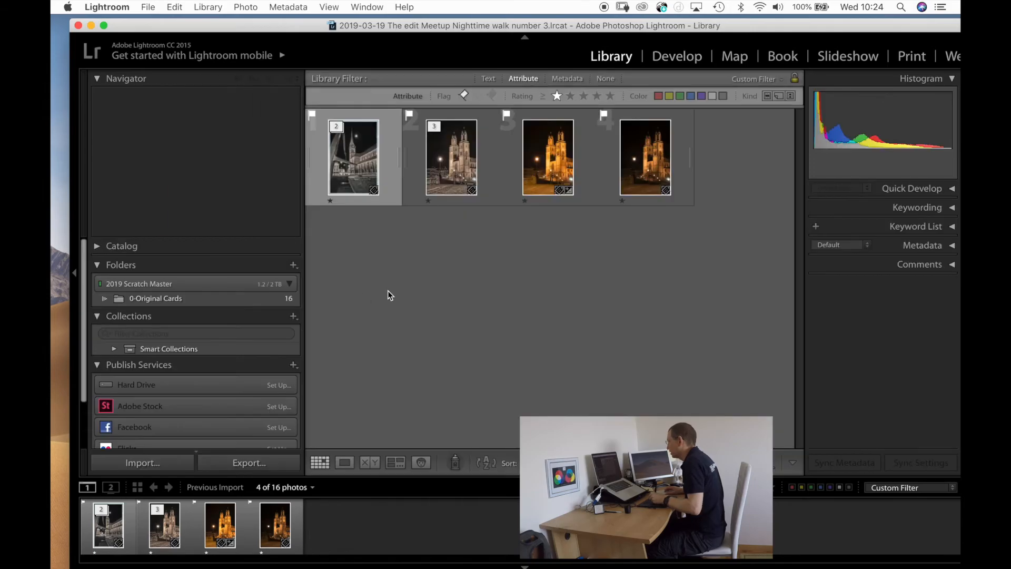
{"action": "left_click", "coordinate": [417, 150]}
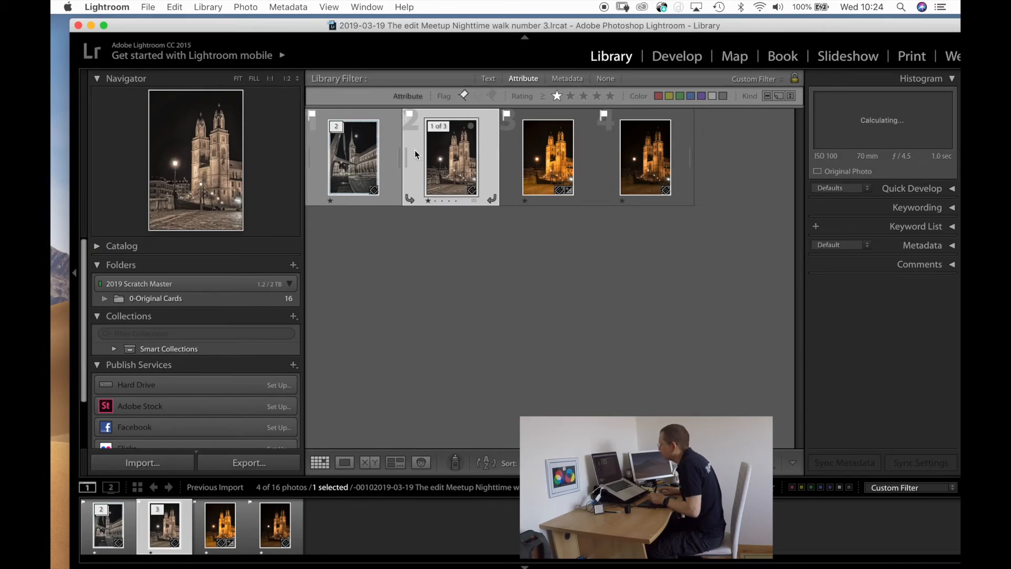
{"action": "key", "text": "s"}
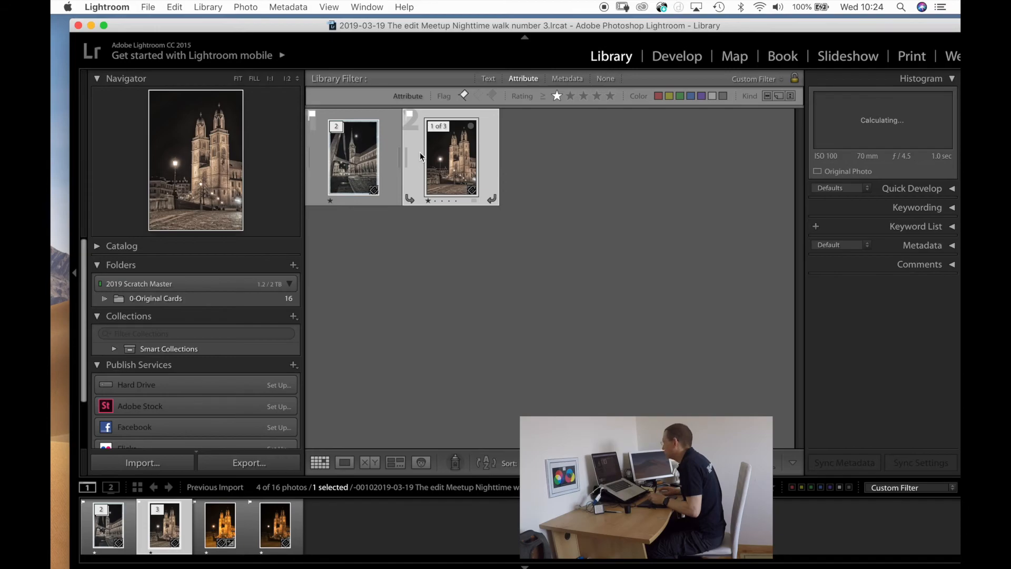
Step: Compare the two finished photos in Survey view with the lights out, and return to the normal grid
{"action": "left_click", "coordinate": [385, 158]}
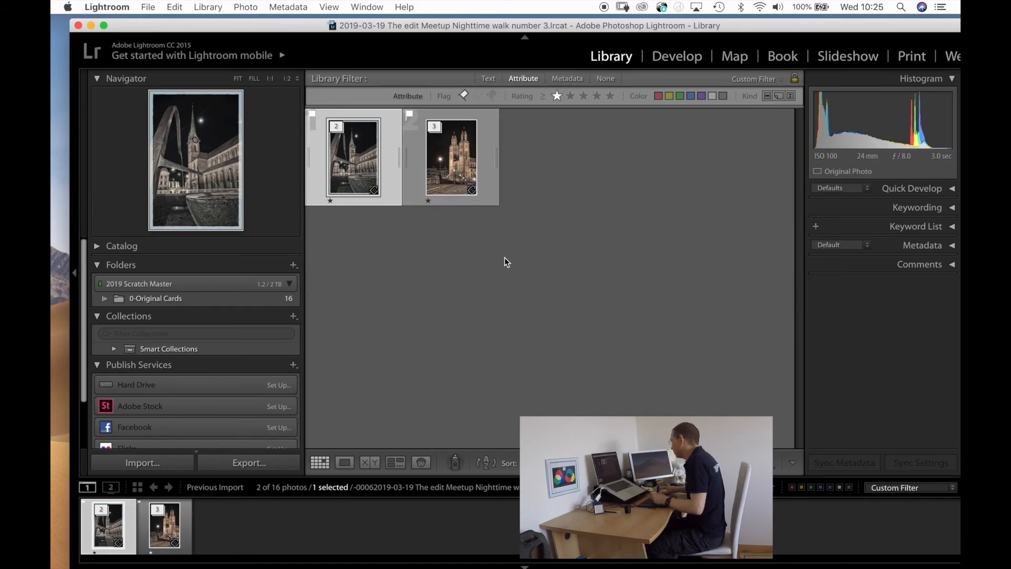
{"action": "key", "text": "super+a"}
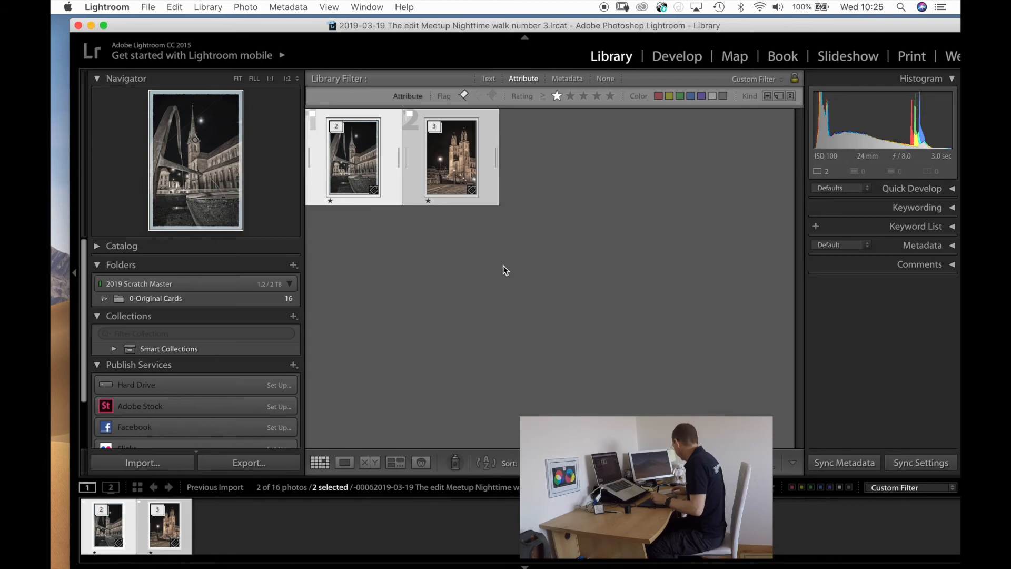
{"action": "key", "text": "n"}
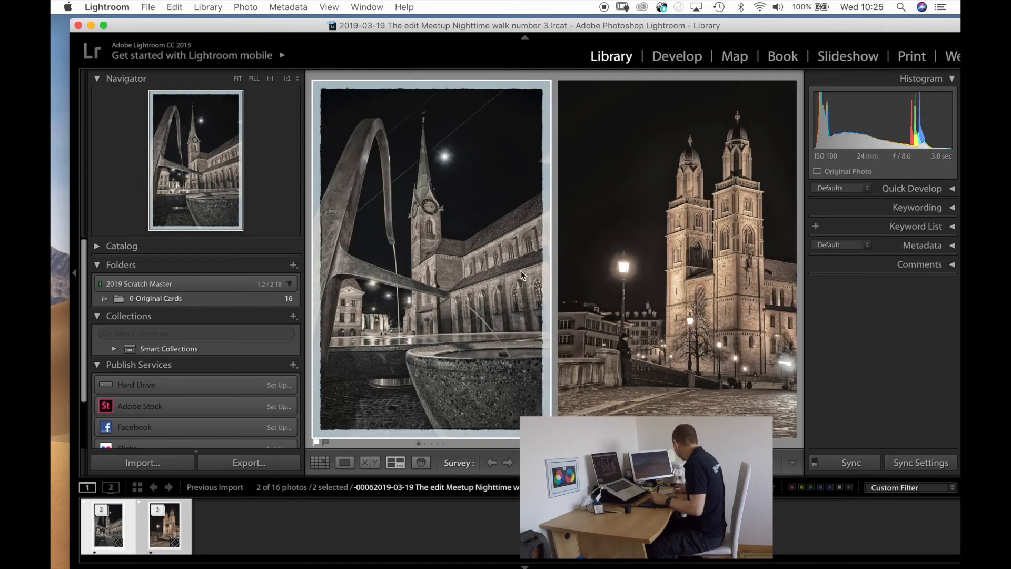
{"action": "key", "text": "l"}
{"action": "key", "text": "l"}
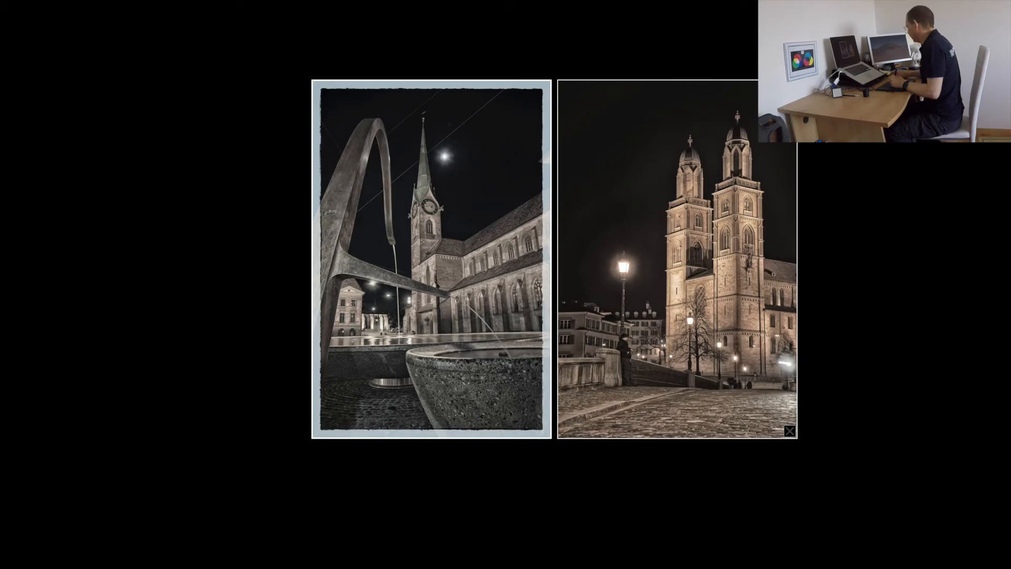
{"action": "key", "text": "g"}
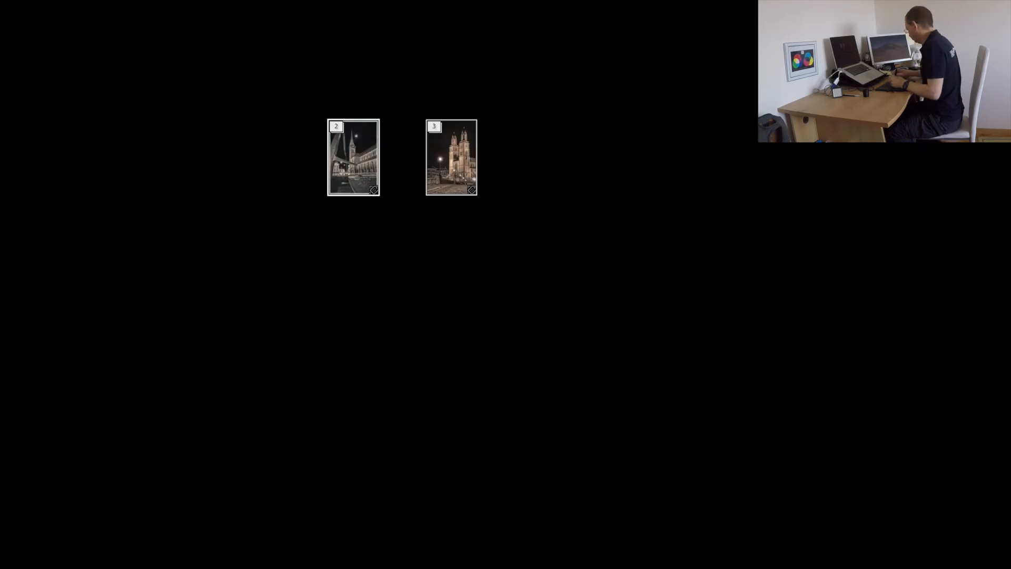
{"action": "key", "text": "l"}
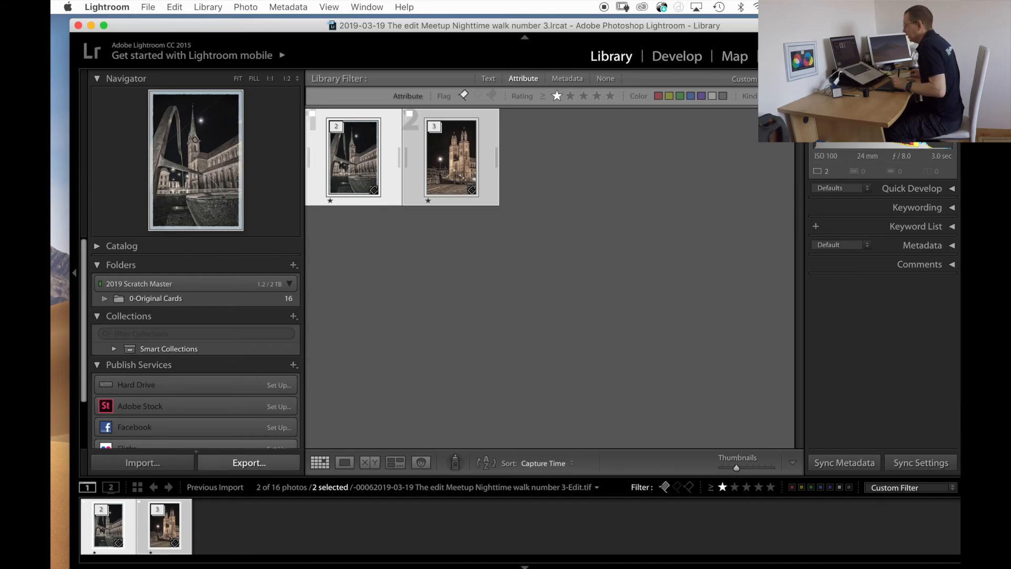
{"action": "left_click", "coordinate": [249, 462]}
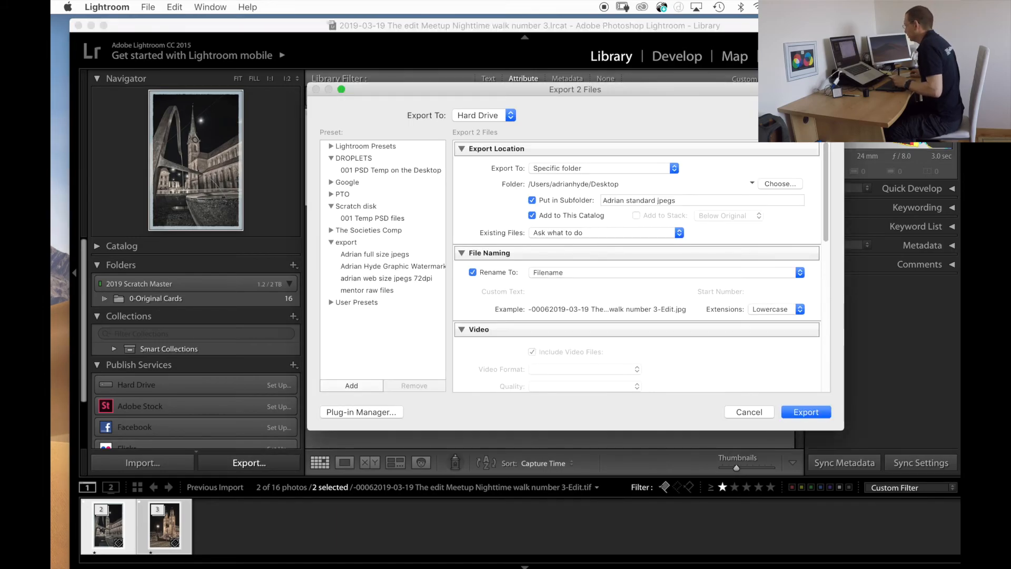
{"action": "key", "text": "Escape"}
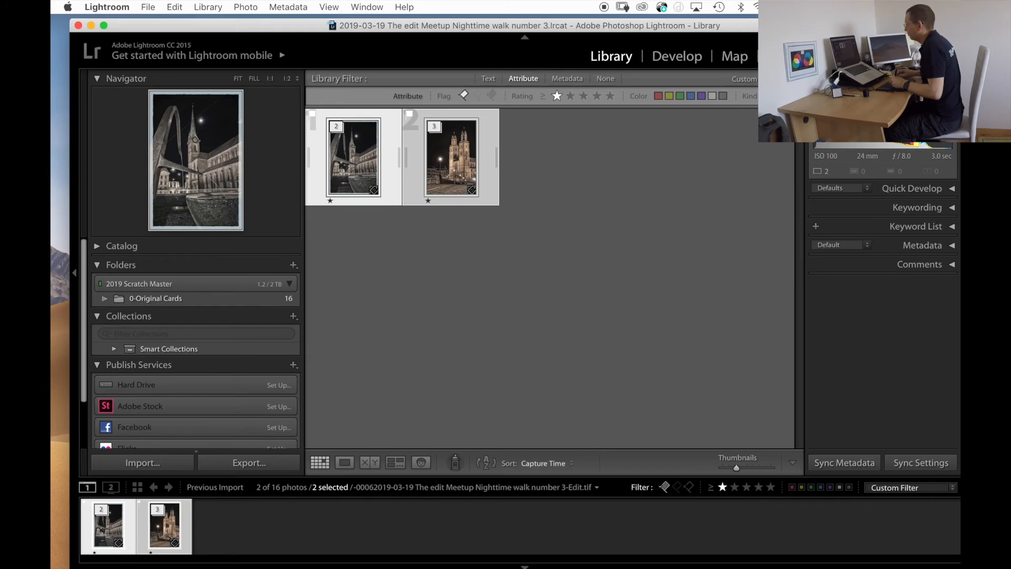
{"action": "key", "text": "super+d"}
{"action": "key", "text": "super+a"}
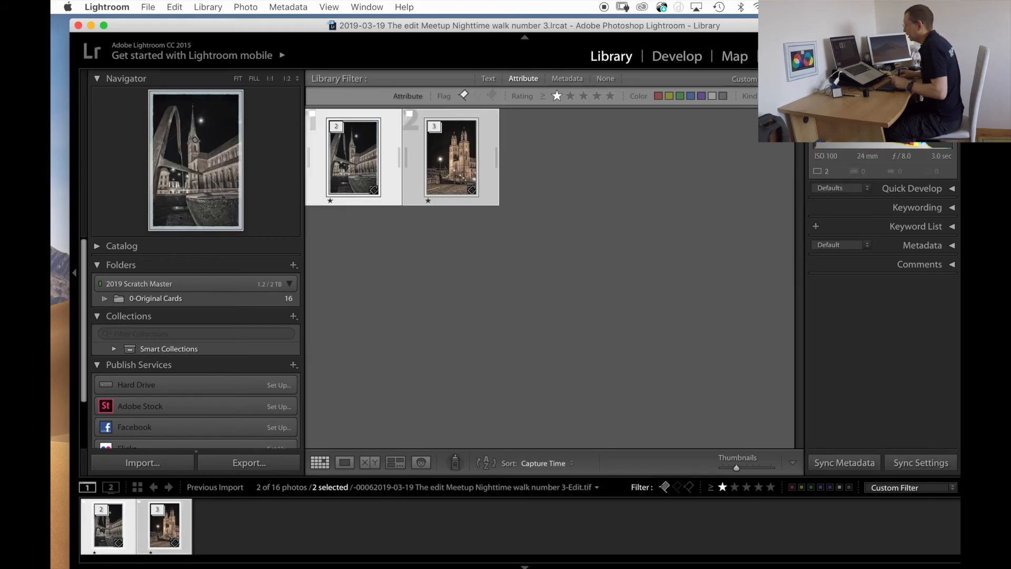
Step: Start exporting both selected photos with the full size jpegs preset and browse to the 2019 Scratch Master drive for the destination
{"action": "left_click", "coordinate": [250, 462]}
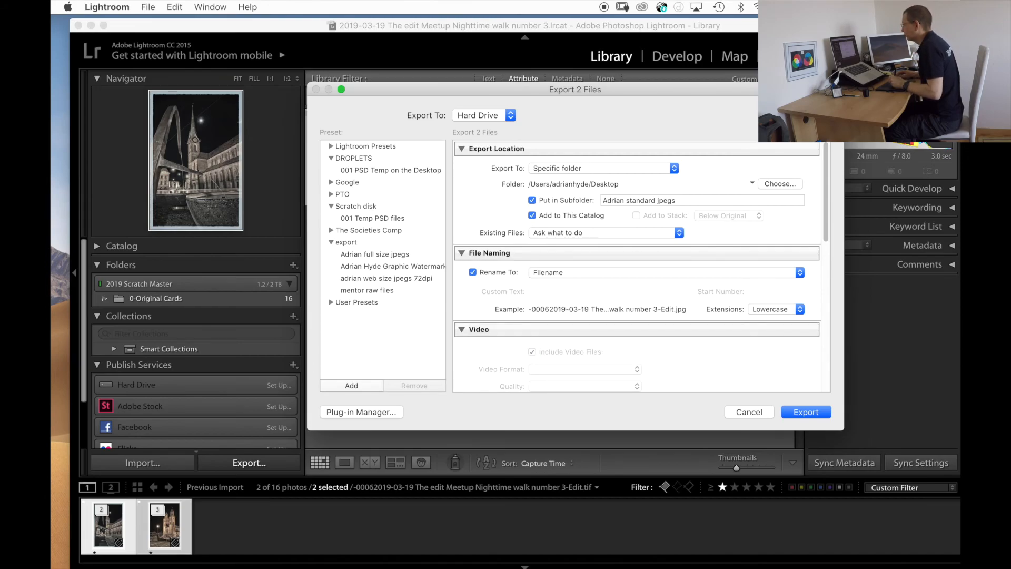
{"action": "left_click", "coordinate": [374, 254]}
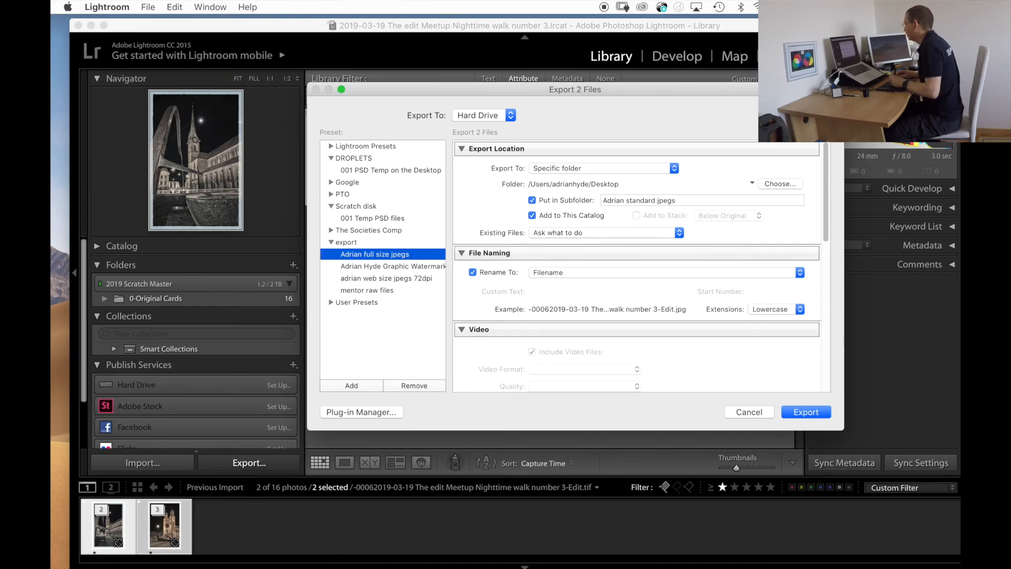
{"action": "left_click", "coordinate": [780, 183]}
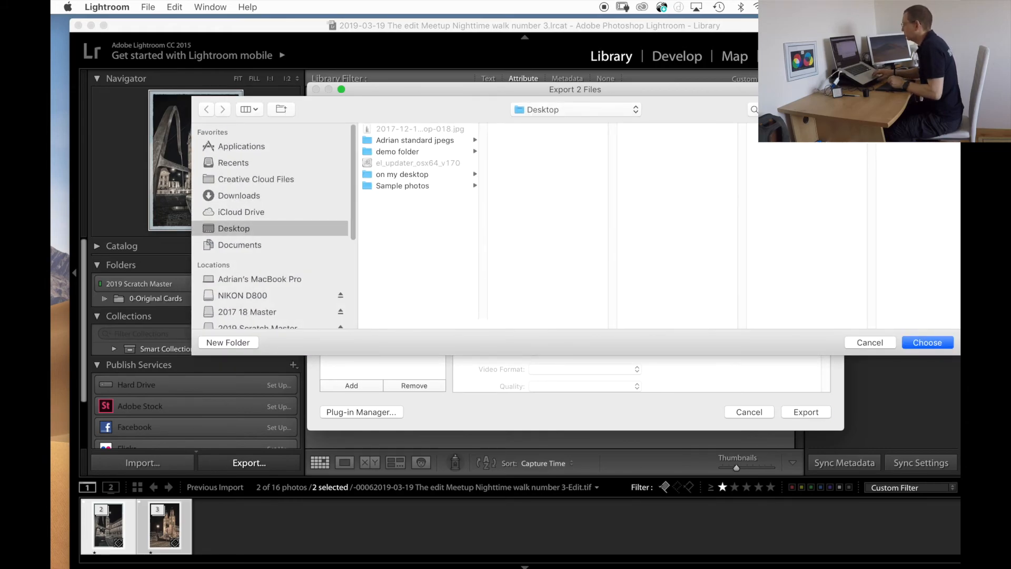
{"action": "scroll", "coordinate": [271, 226], "scroll_direction": "down", "scroll_amount": 3}
{"action": "left_click", "coordinate": [257, 288]}
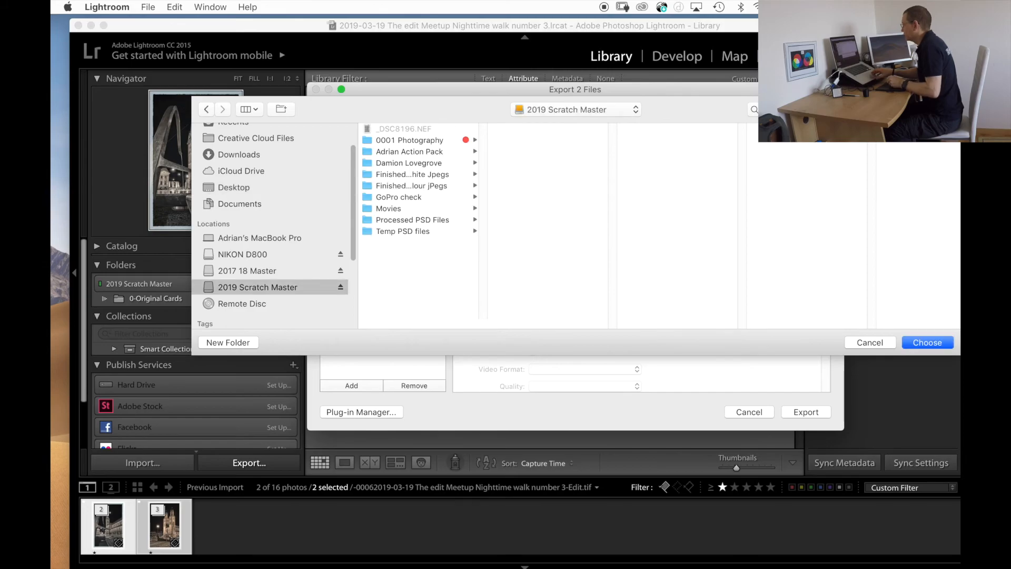
Step: Choose the 2-jpeg proof folder in the green-tagged number 3 project under 0001 Photography, 0001 Clients, and export the photos
{"action": "left_click", "coordinate": [410, 140]}
{"action": "left_click", "coordinate": [529, 129]}
{"action": "scroll", "coordinate": [680, 226], "scroll_direction": "down", "scroll_amount": 6}
{"action": "left_click", "coordinate": [672, 301]}
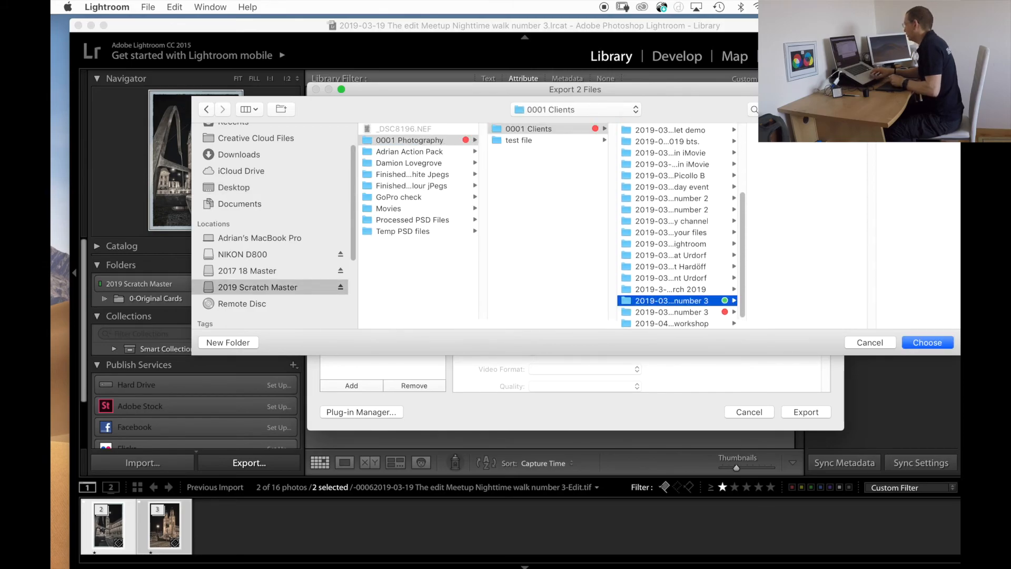
{"action": "left_click", "coordinate": [788, 152]}
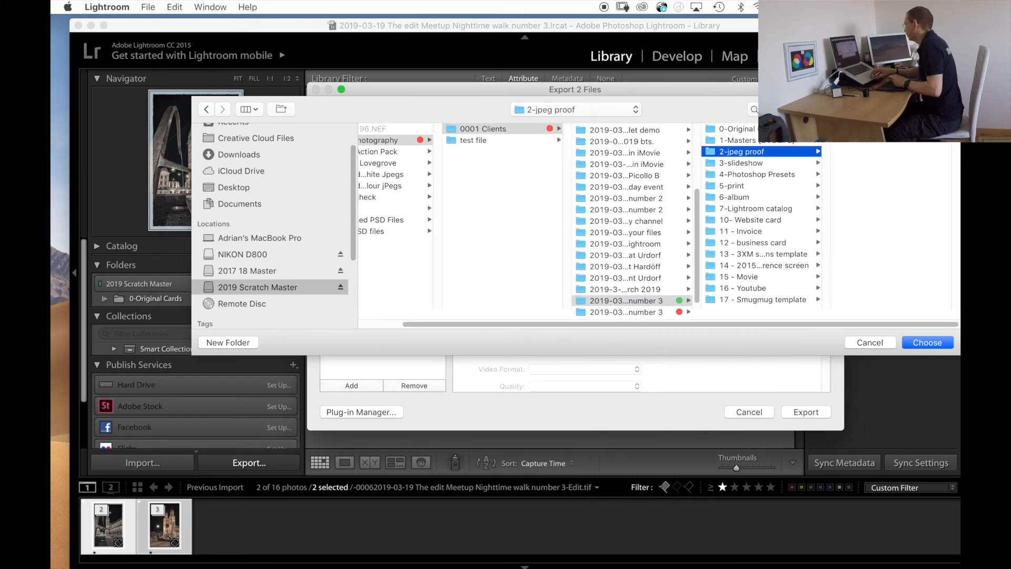
{"action": "key", "text": "Return"}
{"action": "key", "text": "Return"}
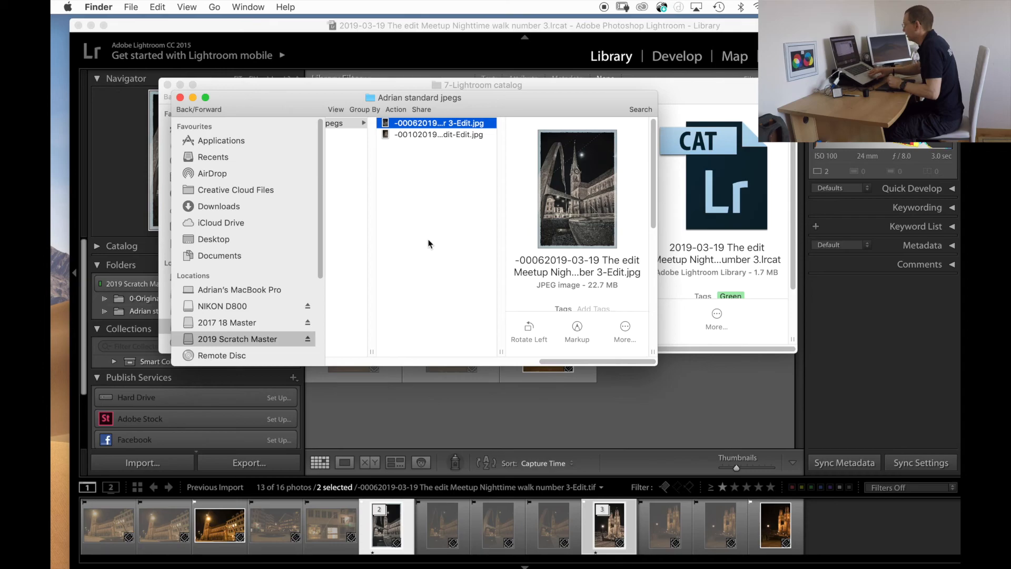
Step: Look through the project folders around the exported JPEGs in Finder and close both Finder windows
{"action": "scroll", "coordinate": [442, 247], "scroll_direction": "left", "scroll_amount": 5}
{"action": "scroll", "coordinate": [499, 119], "scroll_direction": "left", "scroll_amount": 10}
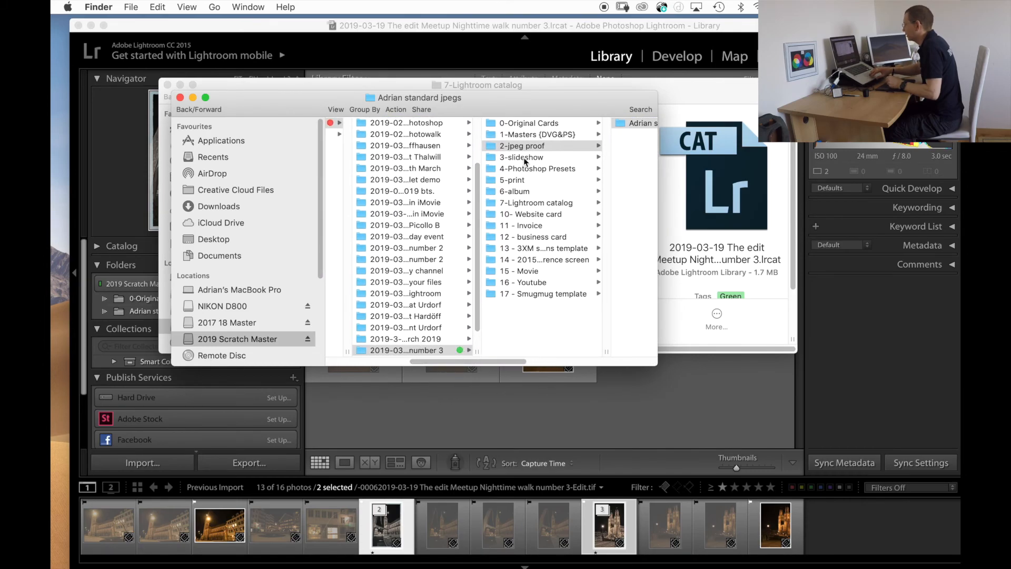
{"action": "scroll", "coordinate": [464, 159], "scroll_direction": "right", "scroll_amount": 1}
{"action": "scroll", "coordinate": [221, 150], "scroll_direction": "down", "scroll_amount": 1}
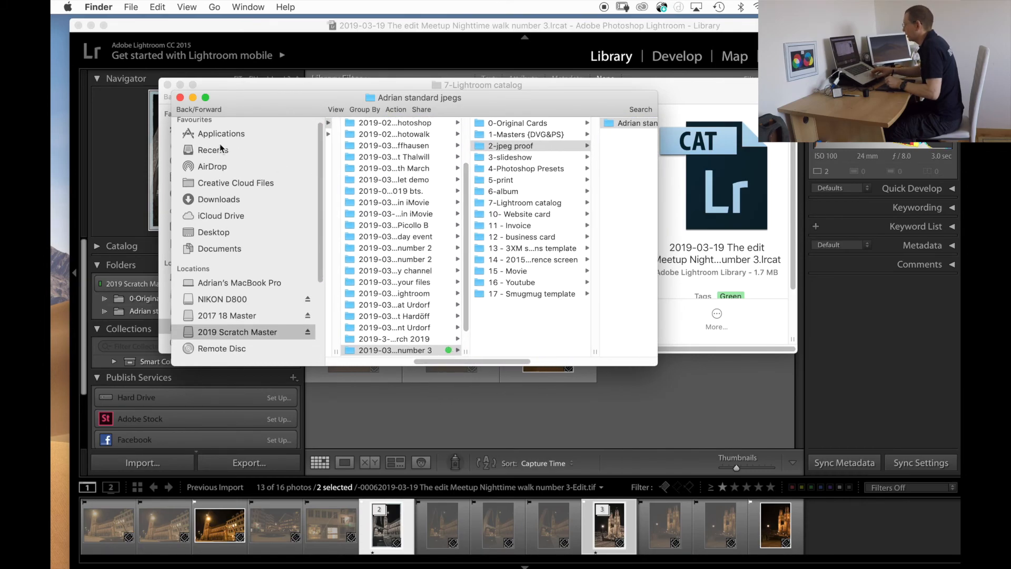
{"action": "left_click", "coordinate": [180, 98]}
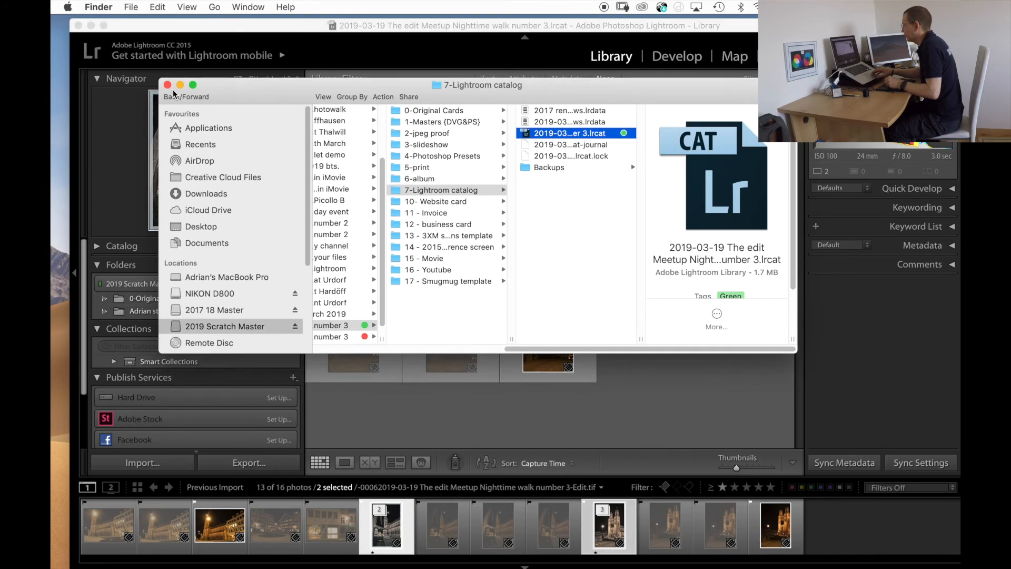
{"action": "left_click", "coordinate": [167, 84]}
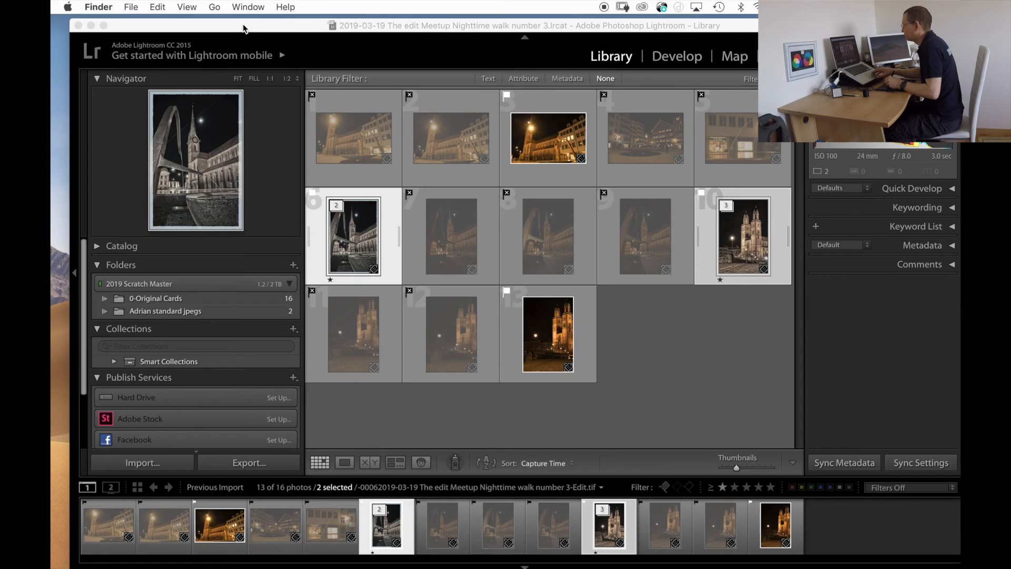
Step: Make the Lightroom window full screen and filter the library by attribute to the one-star picks
{"action": "left_click_drag", "start_coordinate": [242, 27], "coordinate": [234, 27]}
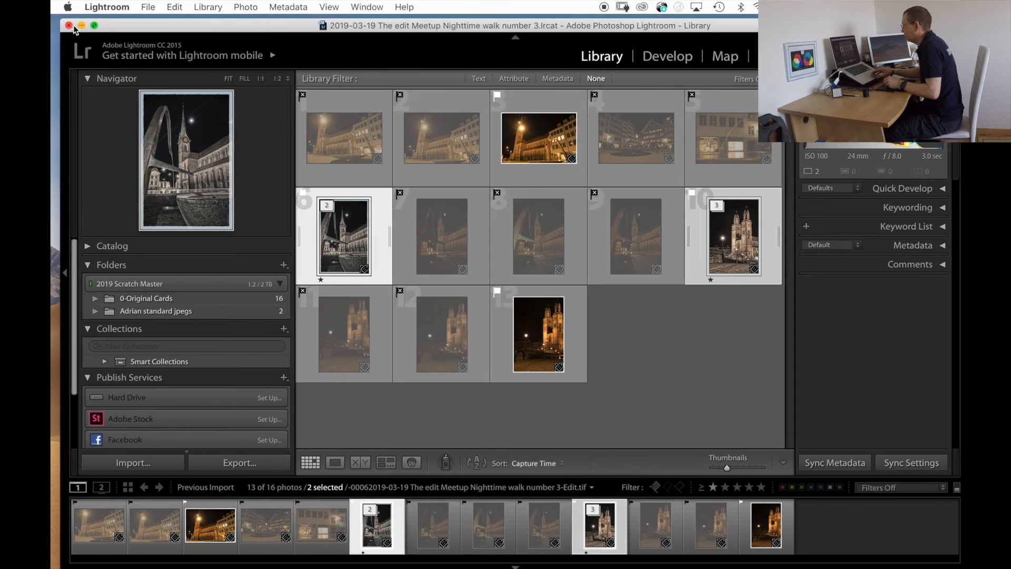
{"action": "left_click", "coordinate": [94, 25]}
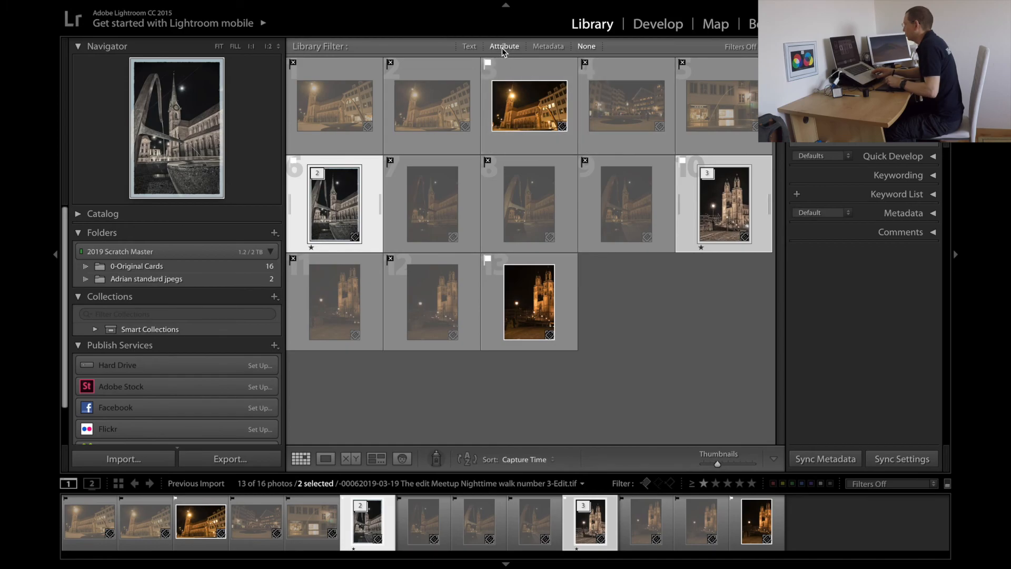
{"action": "left_click", "coordinate": [503, 48]}
{"action": "left_click", "coordinate": [537, 64]}
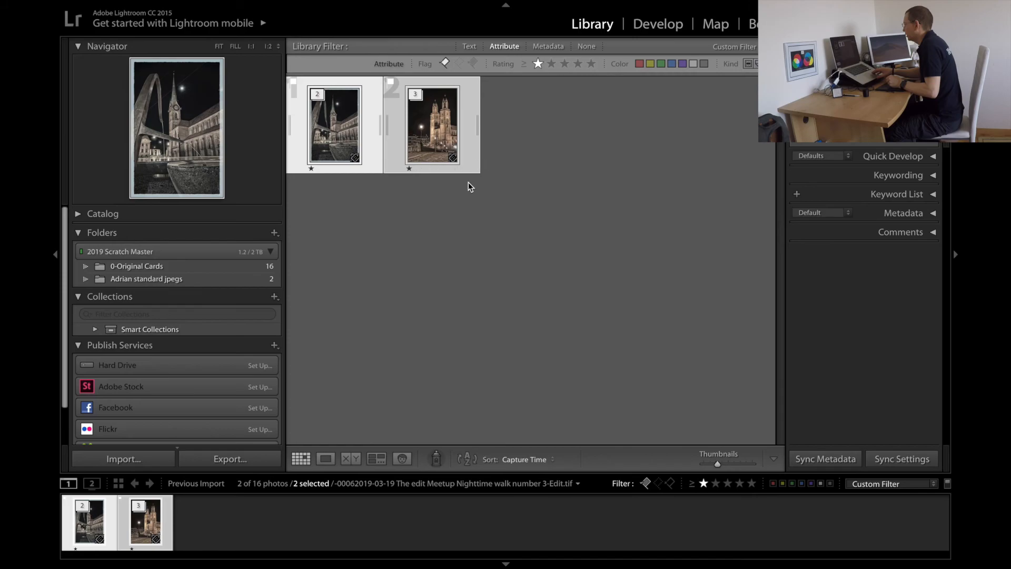
Step: Reselect both filtered photos and show them side by side in Survey view with the lights out
{"action": "left_click", "coordinate": [488, 201]}
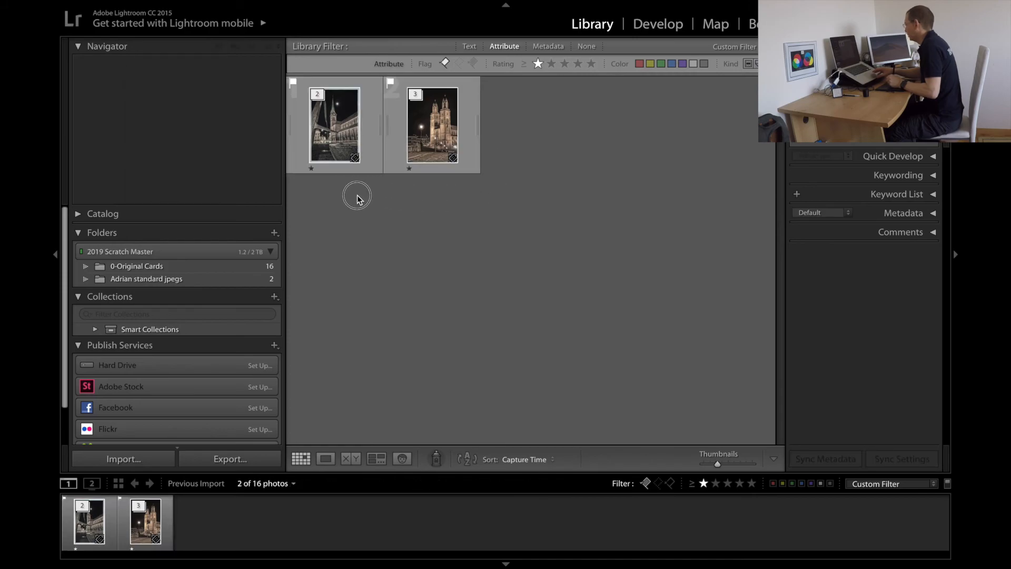
{"action": "key", "text": "ctrl+a"}
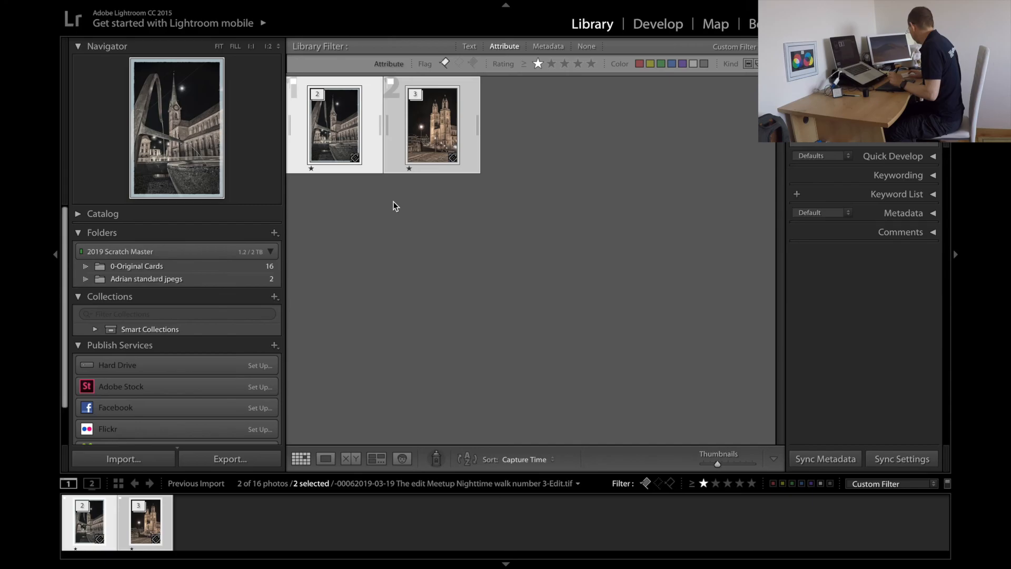
{"action": "key", "text": "n"}
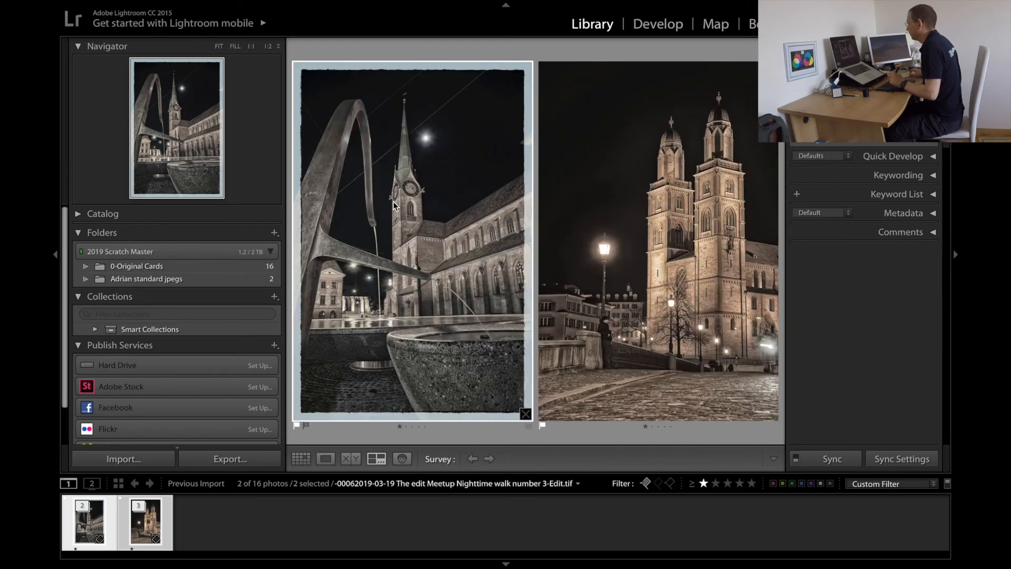
{"action": "key", "text": "l"}
{"action": "key", "text": "l"}
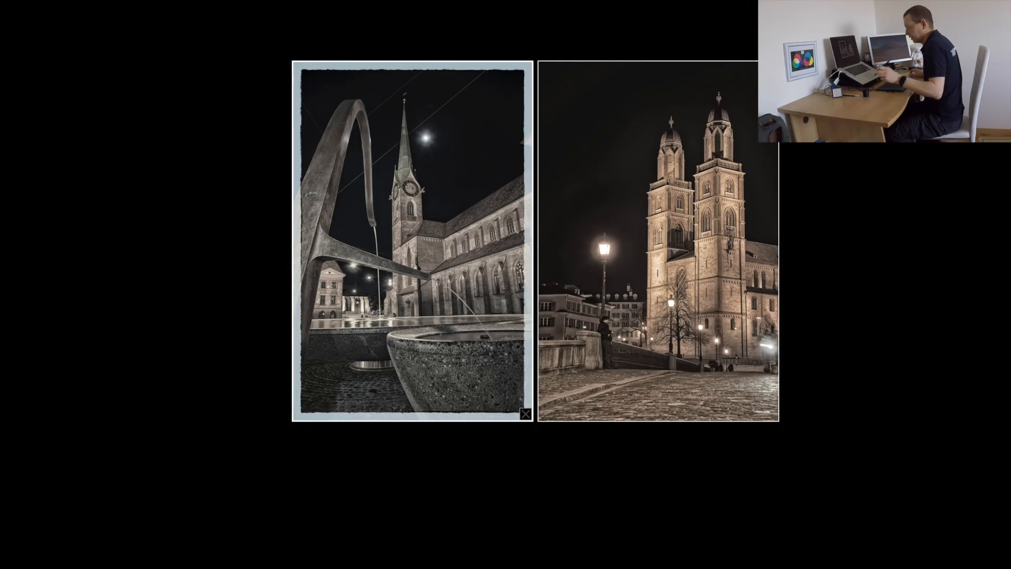